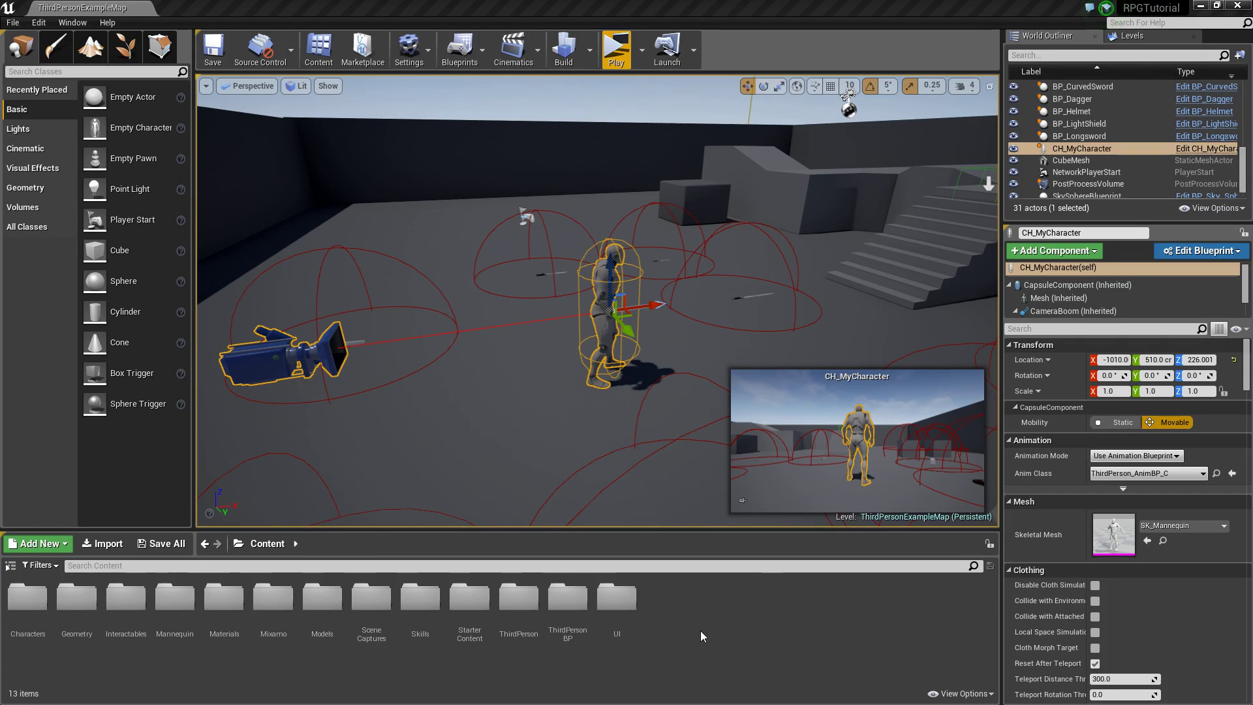
Open the Mannequin/Animations/SwordAndShield folder, enlarge the asset browser and look over the sword and shield animations
double_click(174, 607)
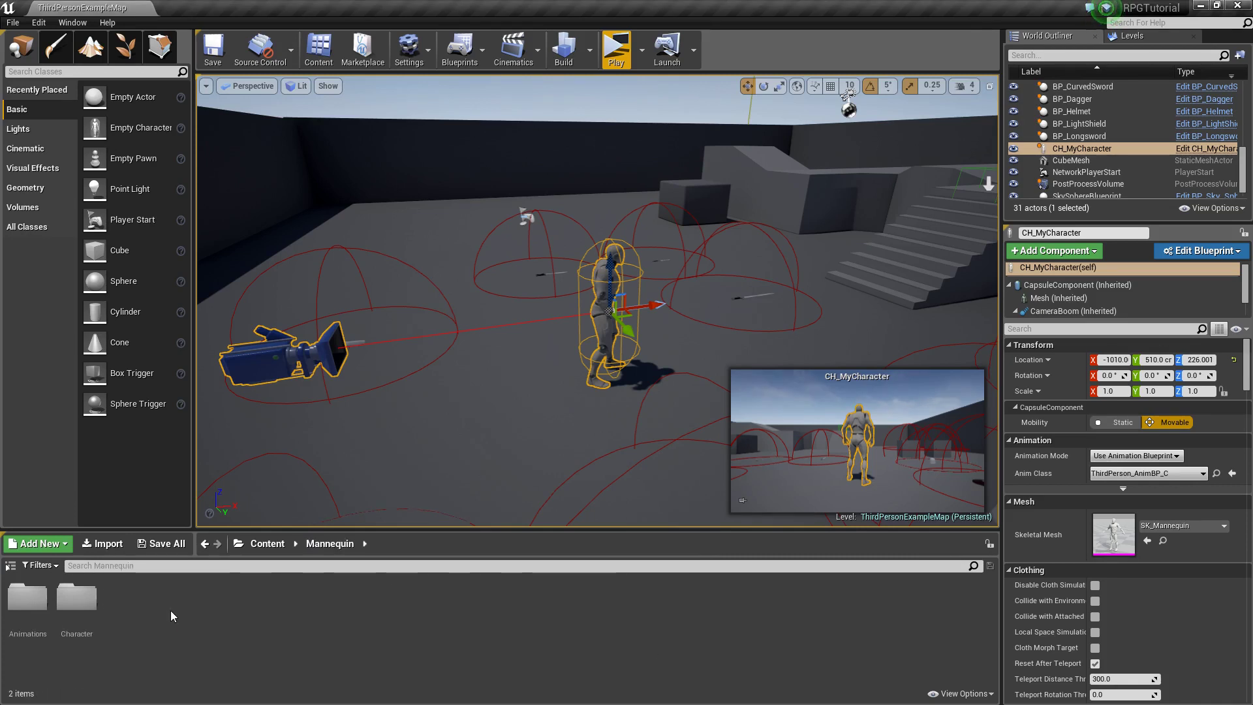
double_click(39, 610)
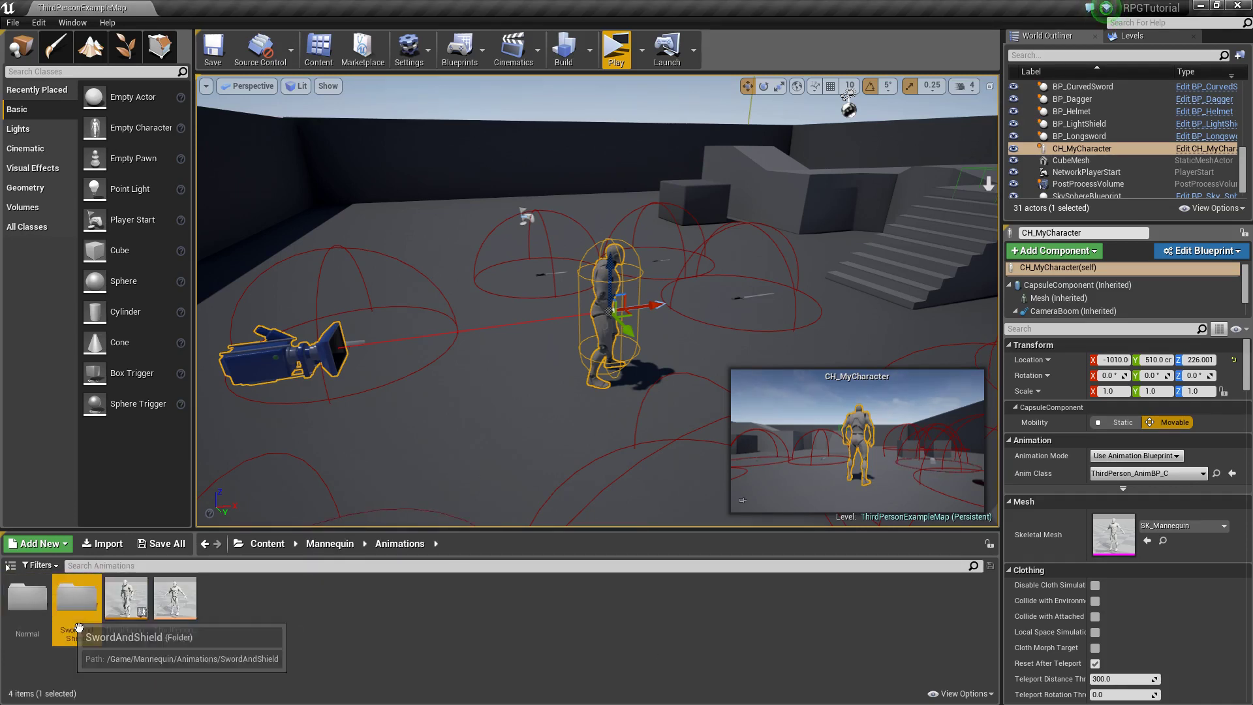
double_click(75, 599)
left_click_drag(339, 529, 365, 442)
scroll(644, 645, "down", 1)
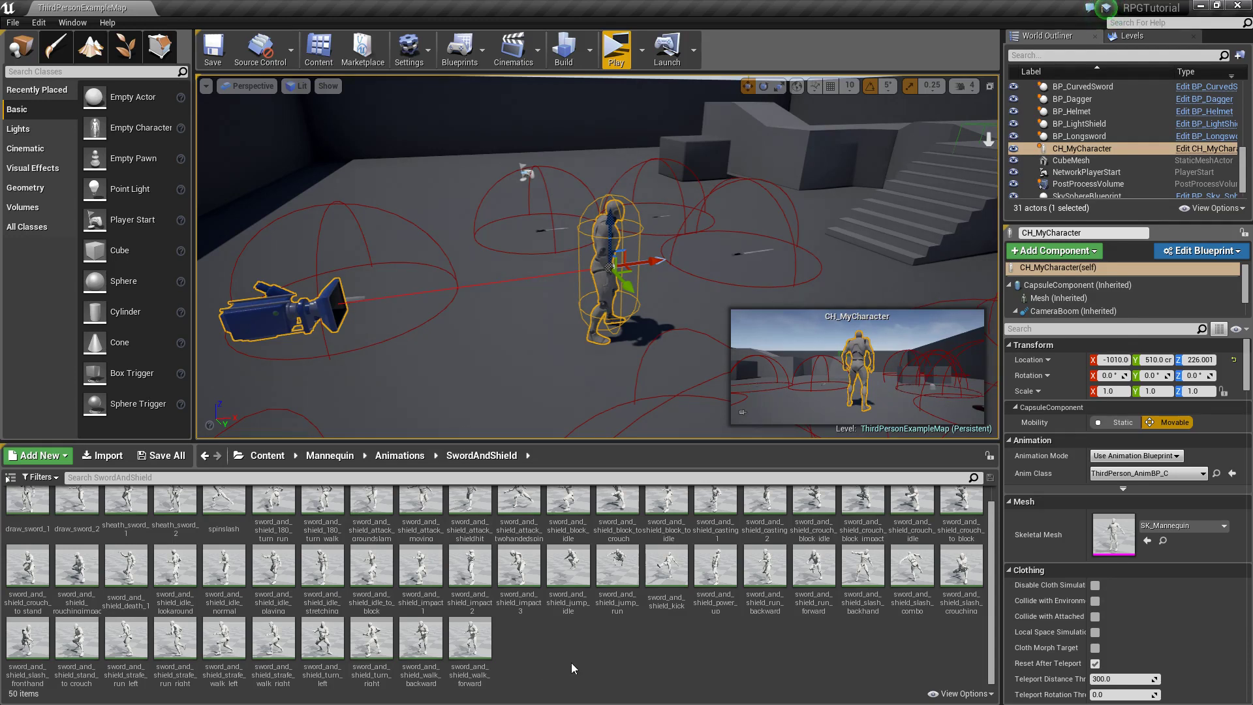
right_click(550, 636)
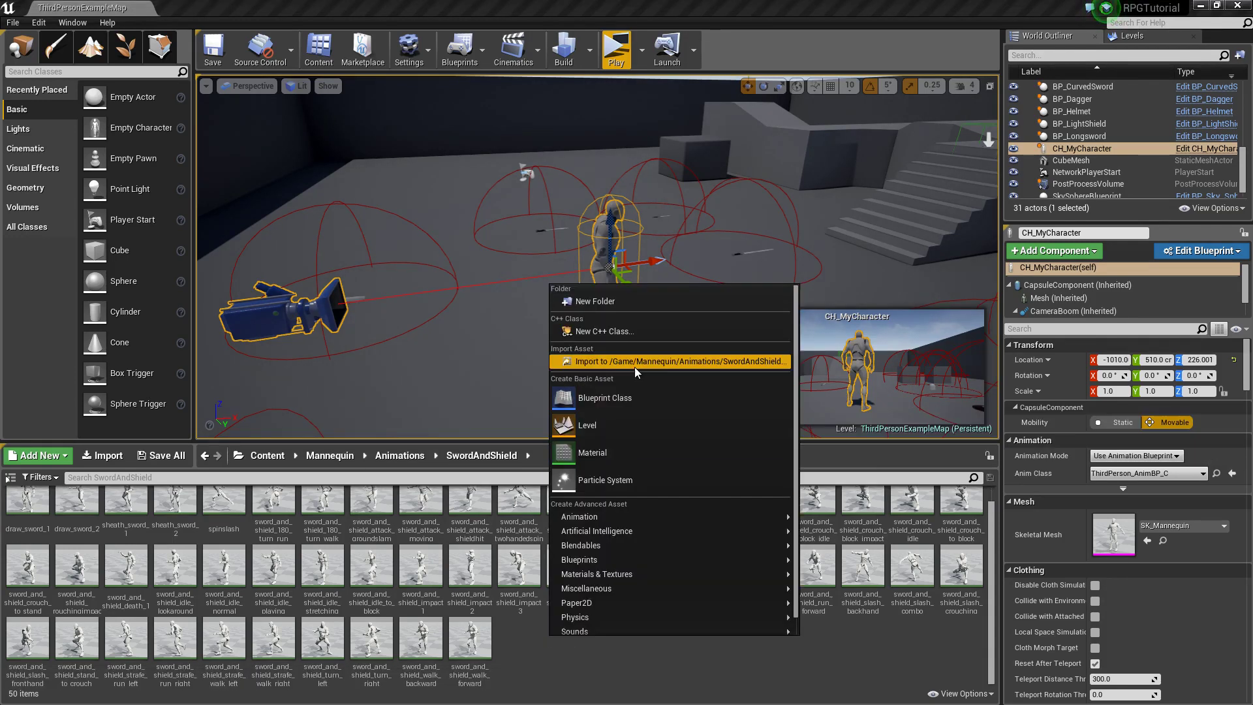
mouse_move(602, 517)
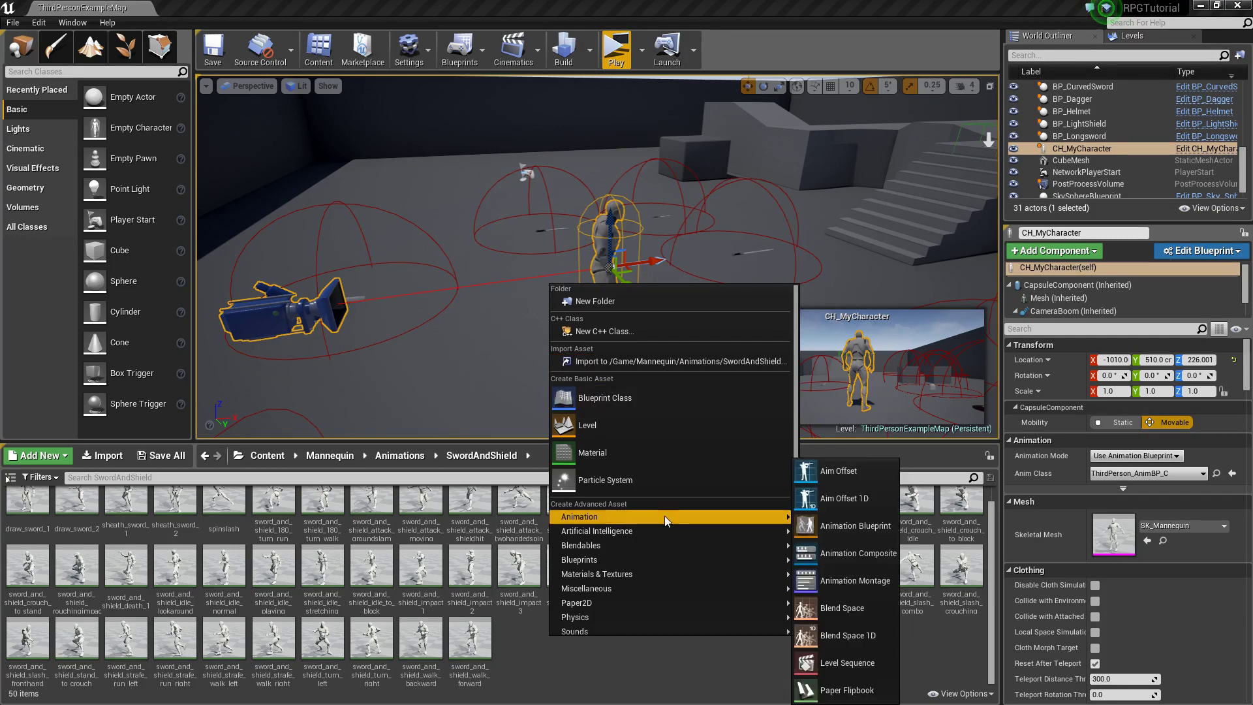
left_click(553, 671)
scroll(515, 607, "up", 1)
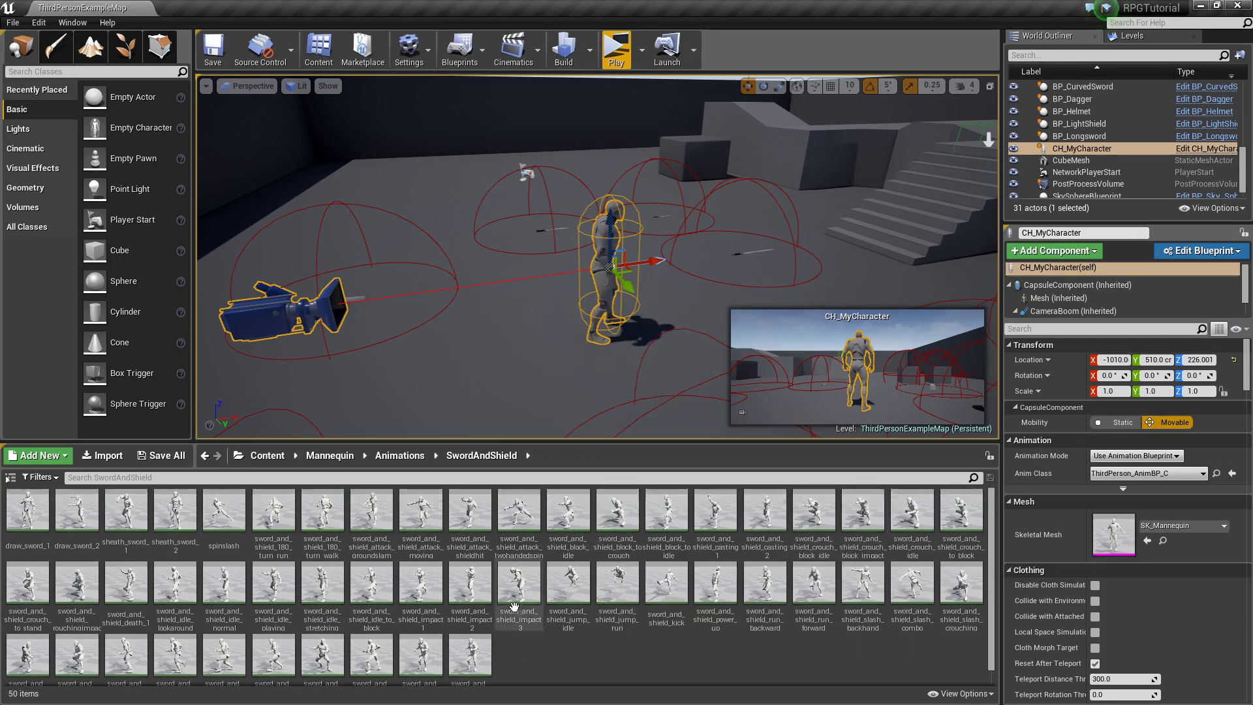
Create a blend space for TestMaleModel_Skeleton in the Animations folder, and delete that asset again
left_click(400, 455)
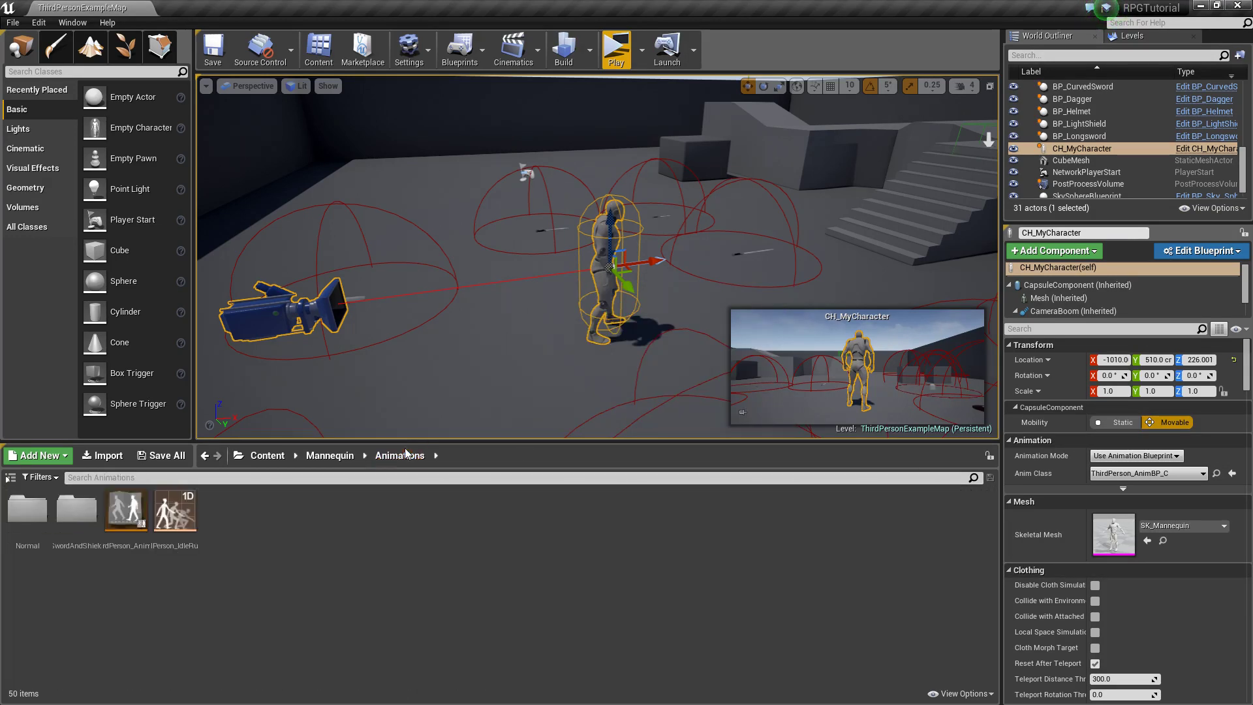
right_click(249, 531)
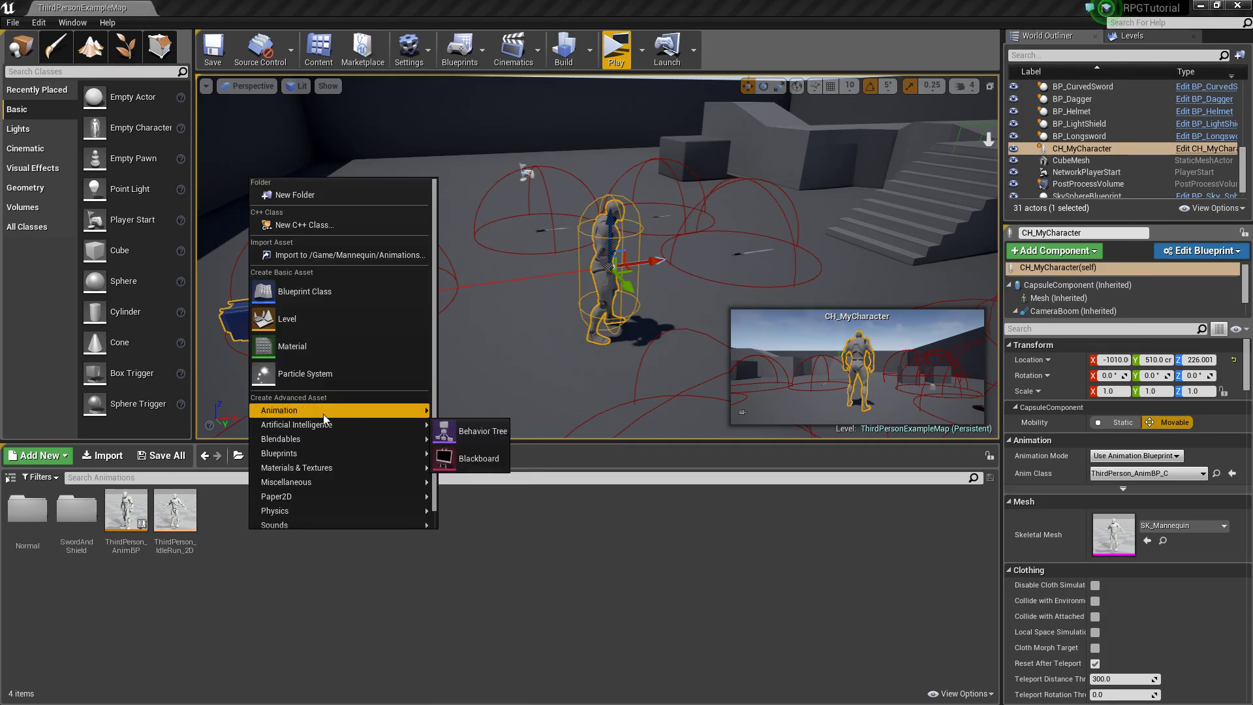
mouse_move(362, 412)
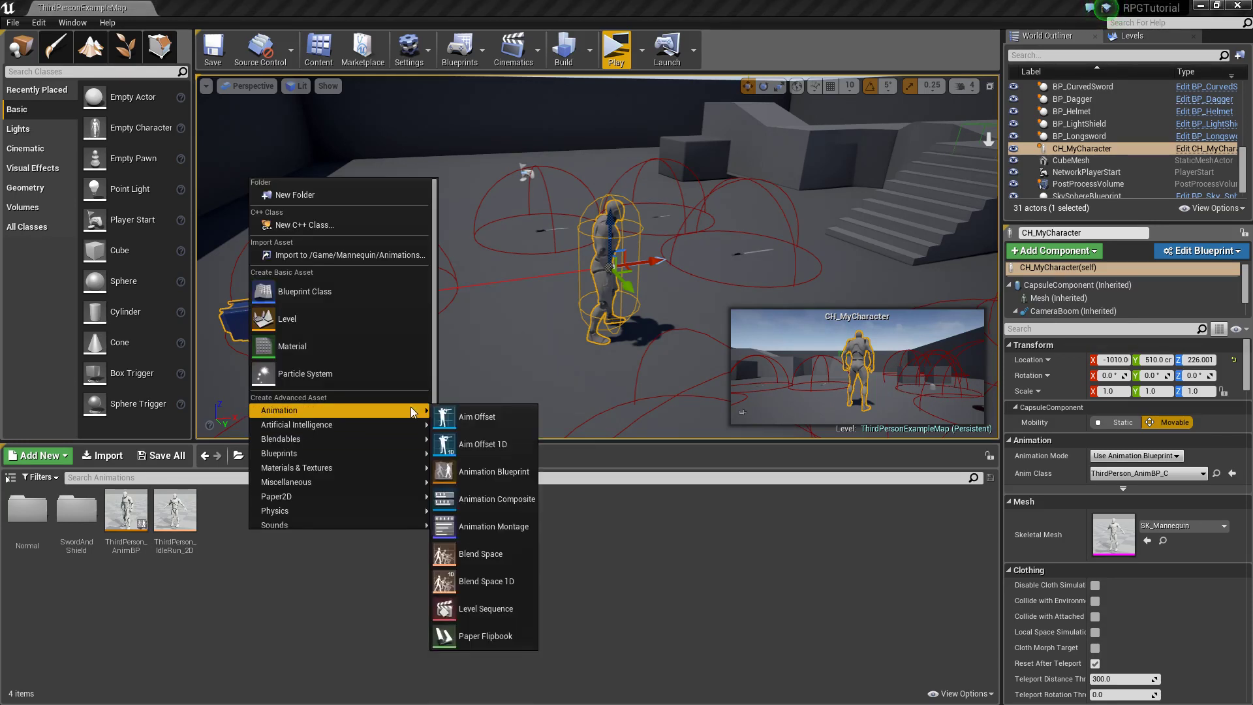
left_click(489, 554)
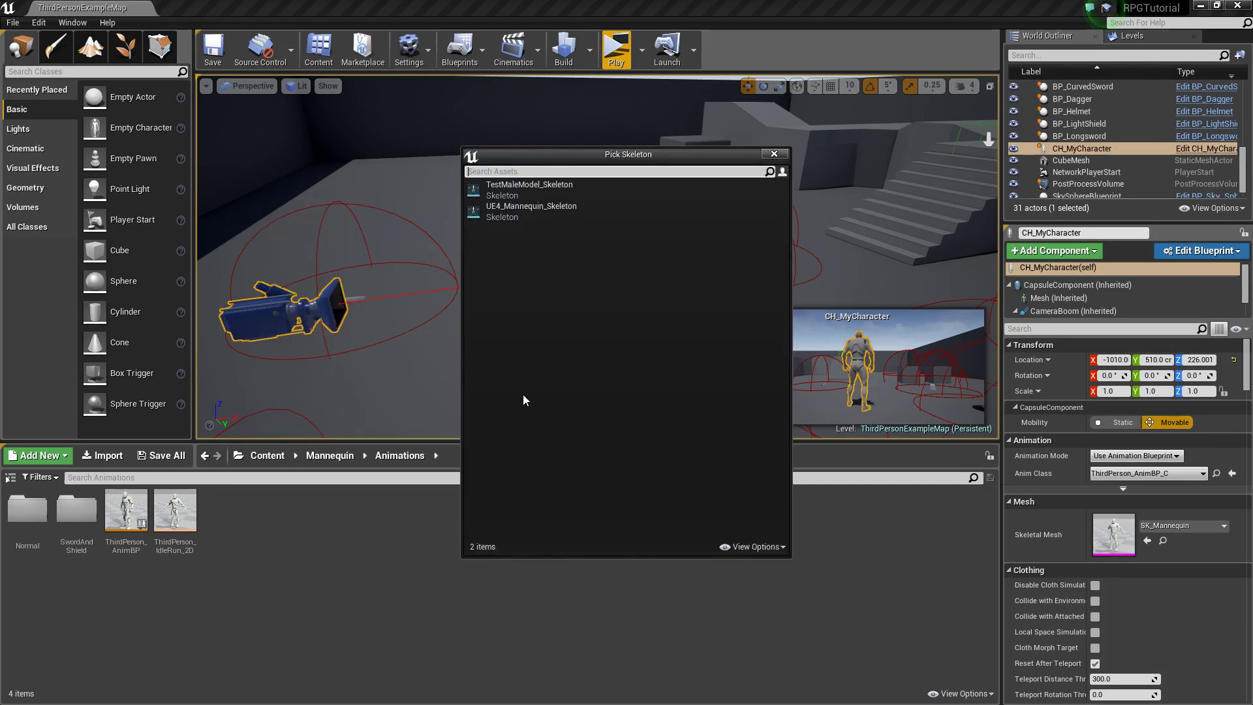
left_click(553, 191)
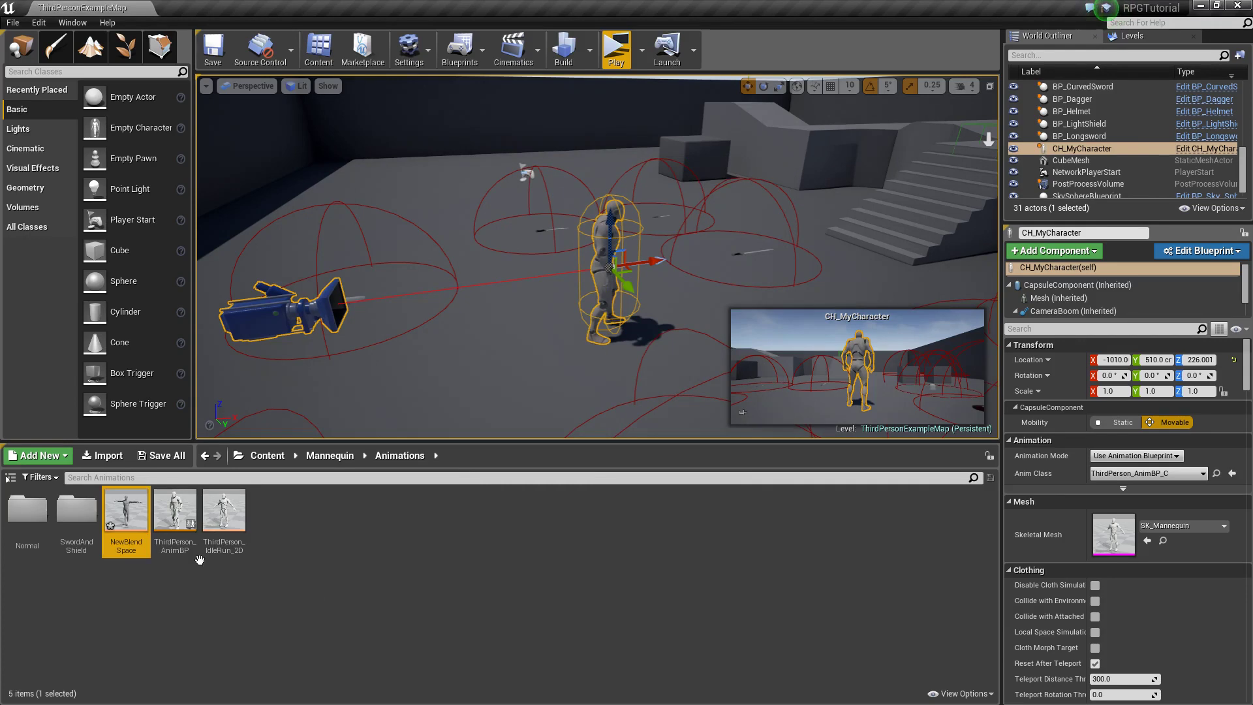
key("Delete")
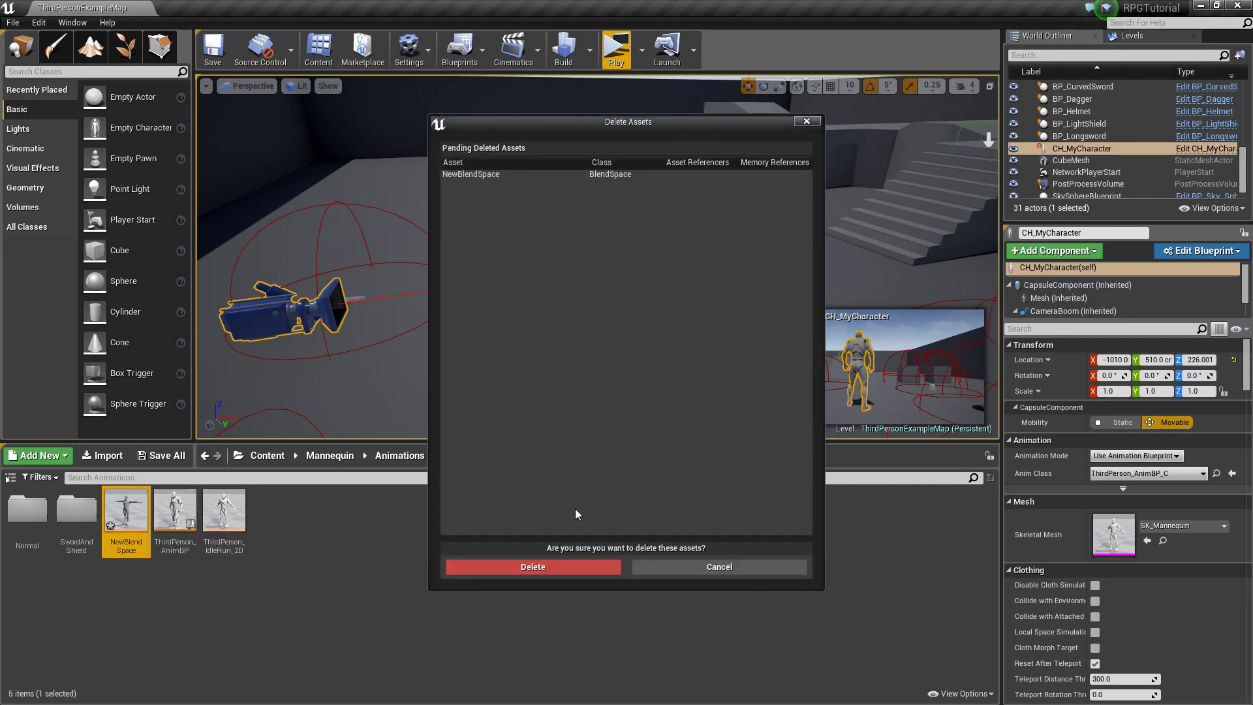
left_click(575, 568)
Create a blend space for UE4_Mannequin_Skeleton in the Animations folder and name it SwordShieldStanding_BS
right_click(253, 508)
mouse_move(396, 389)
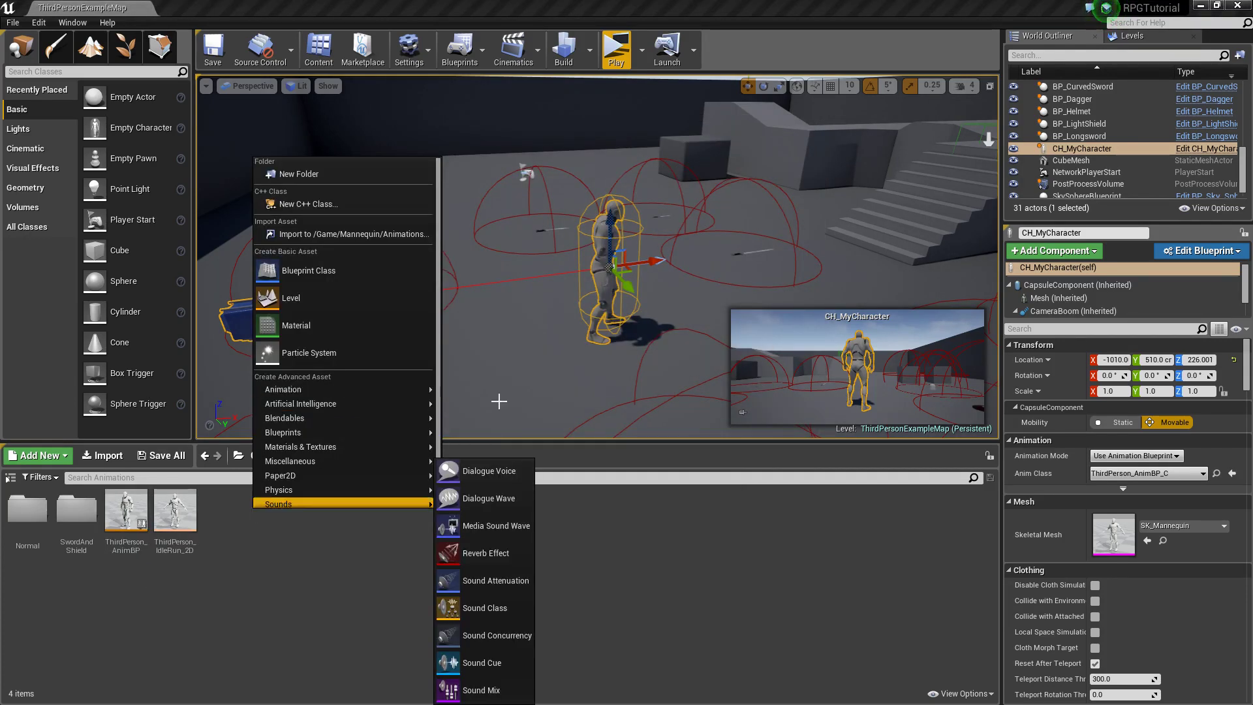
left_click(495, 559)
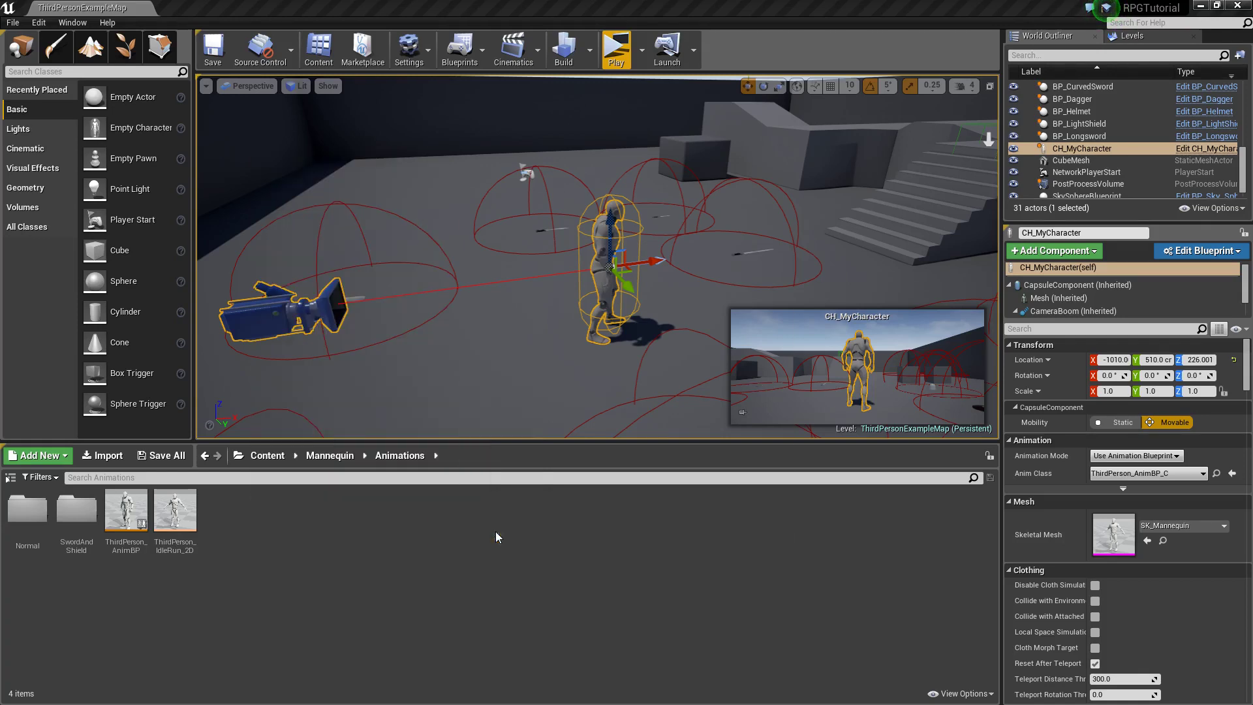
left_click(531, 207)
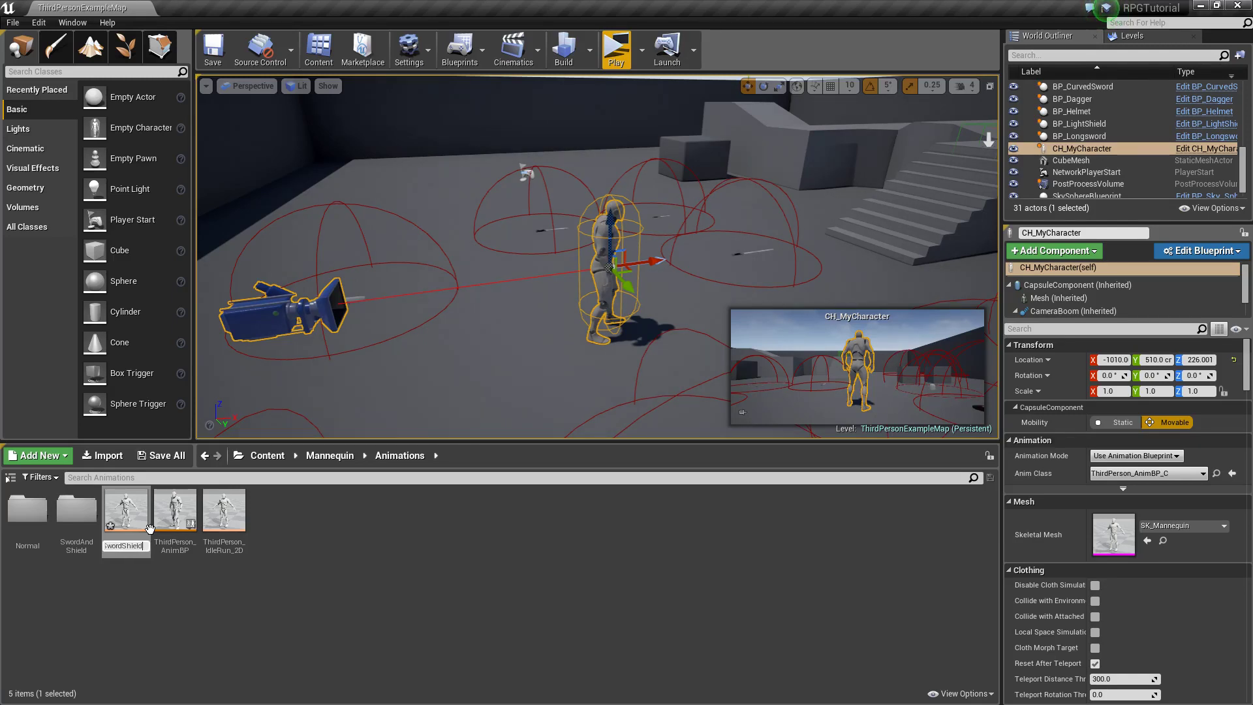
key("BackSpace")
type("ding_BS")
key("Return")
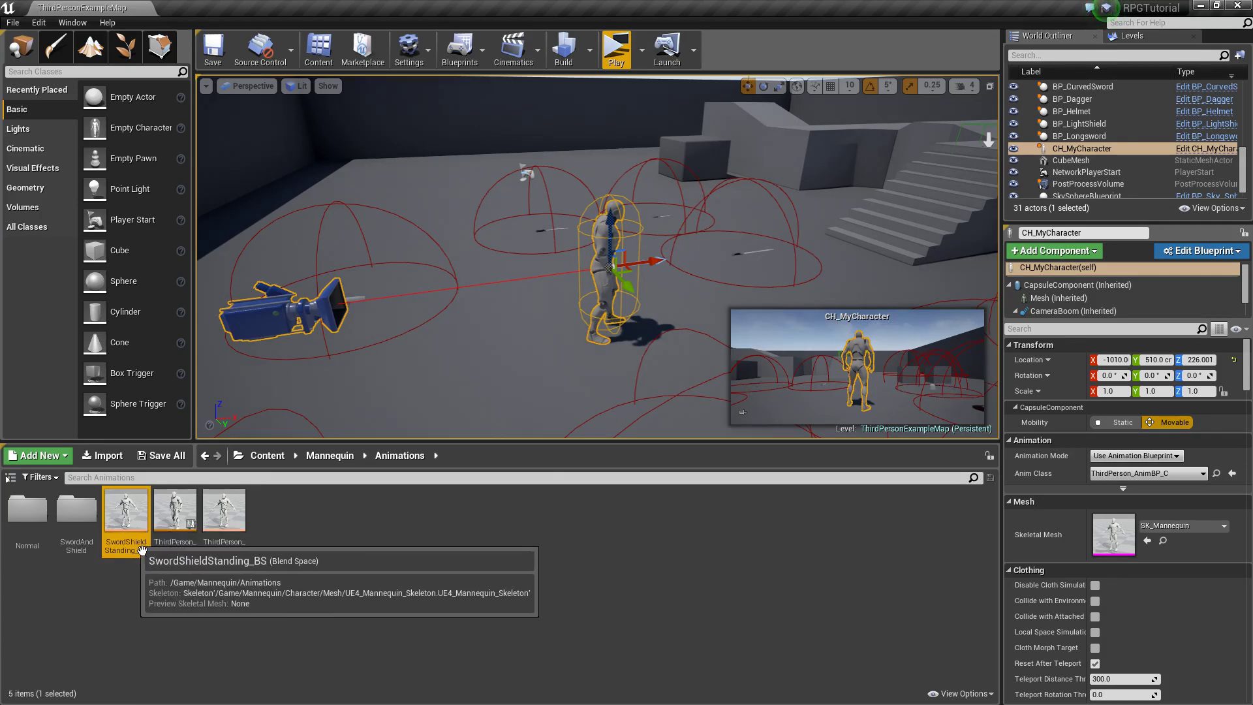
Open SwordShieldStanding_BS for editing, enlarge its blend grid area and widen the asset list's name column
left_click_drag(373, 445, 373, 554)
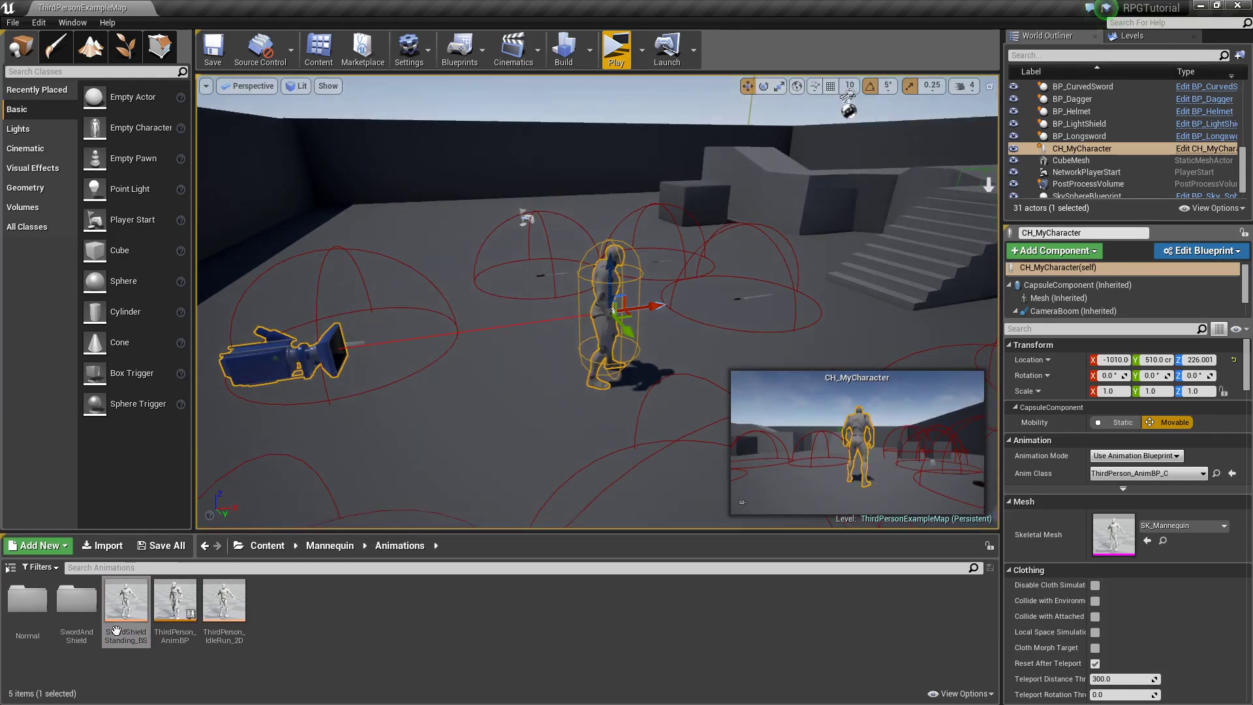
double_click(126, 604)
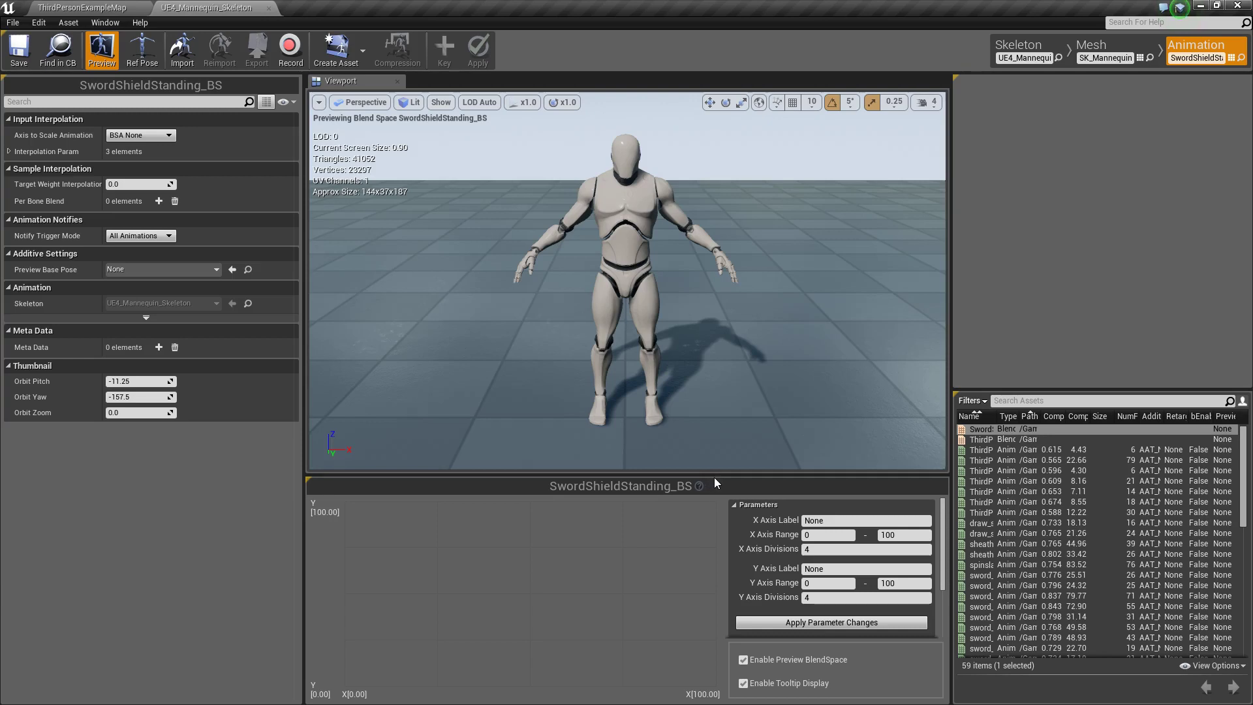
left_click_drag(720, 483, 719, 446)
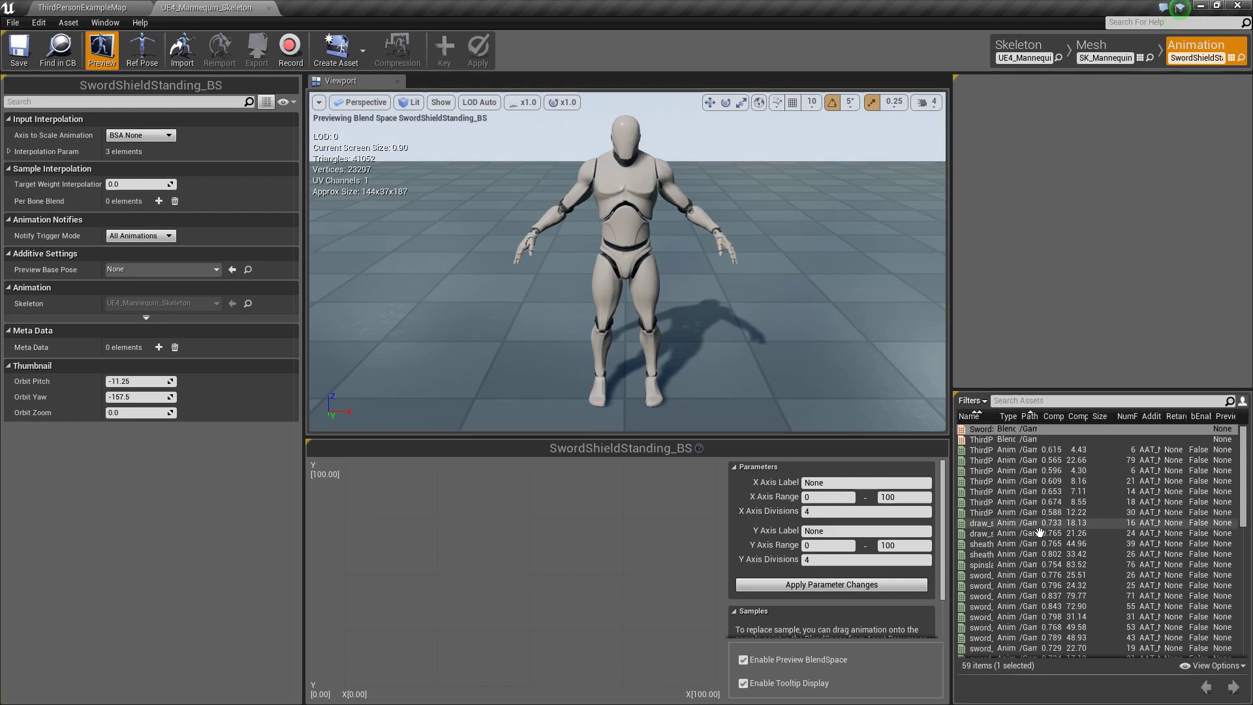
left_click_drag(998, 417, 1077, 421)
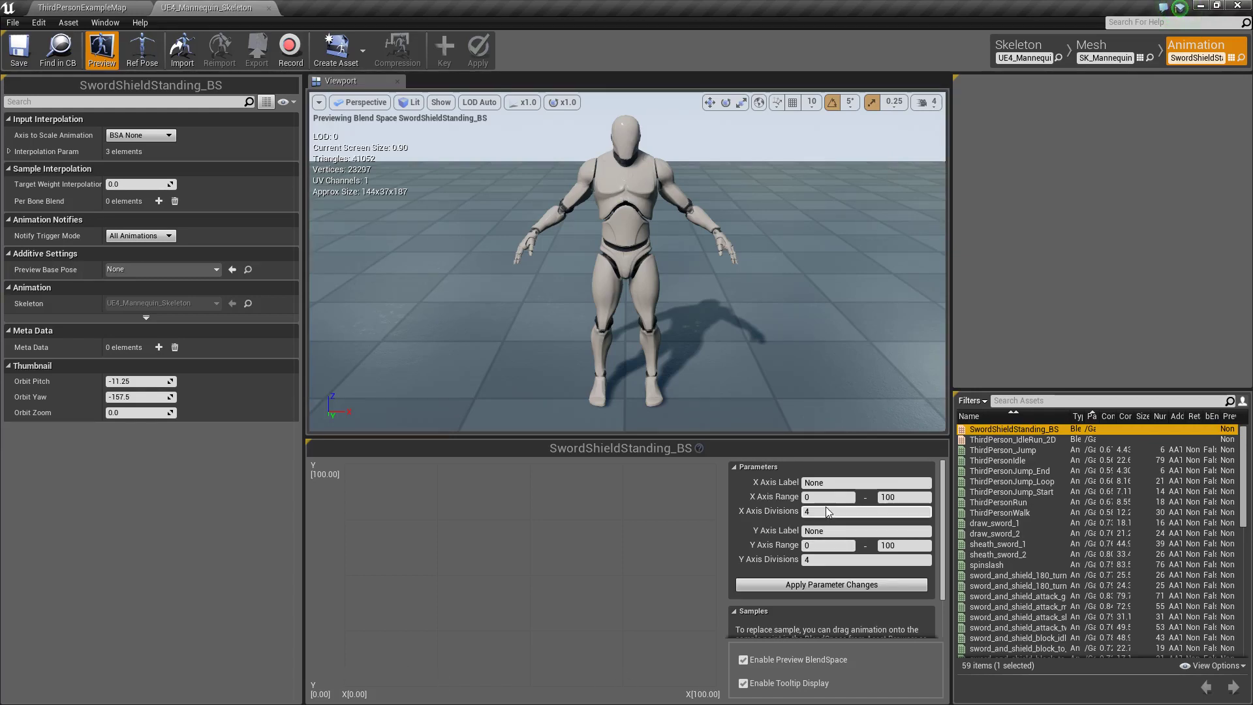
Label the blend space's X axis Direction and set its range from -180 to 180
left_click(836, 483)
type("Direction")
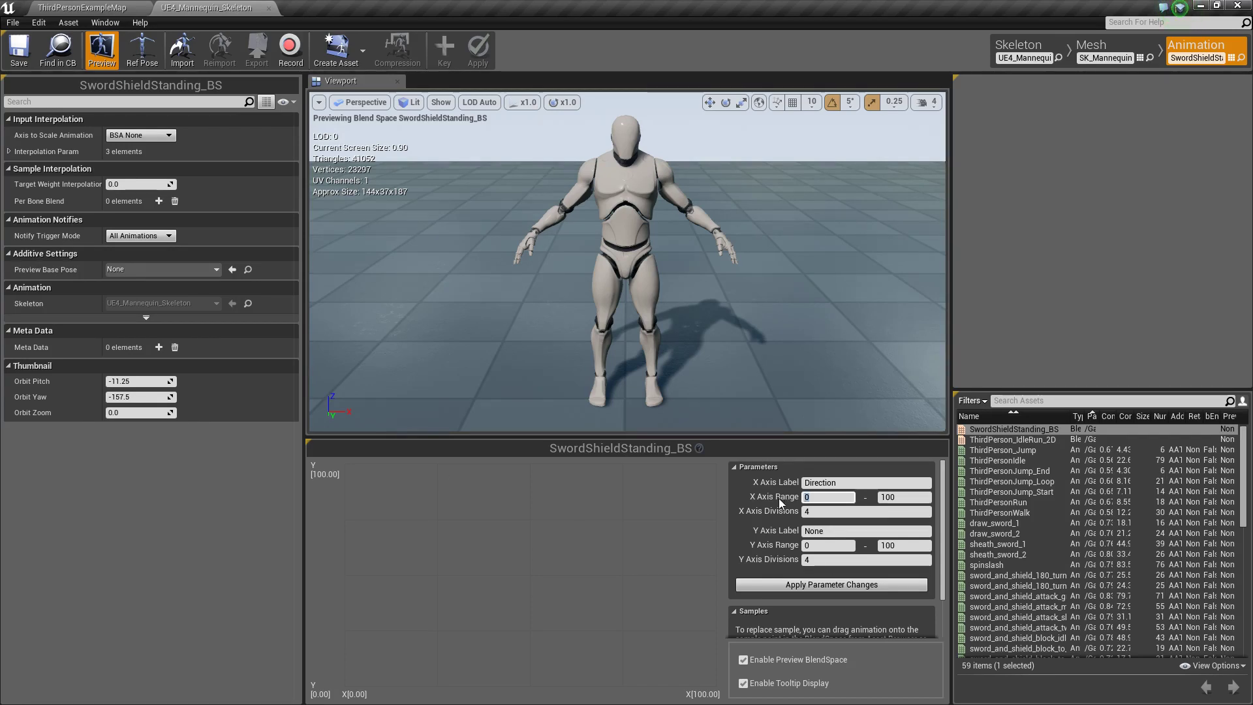
type("-41")
key("BackSpace")
key("BackSpace")
key("BackSpace")
type("-180")
left_click(901, 498)
type("180")
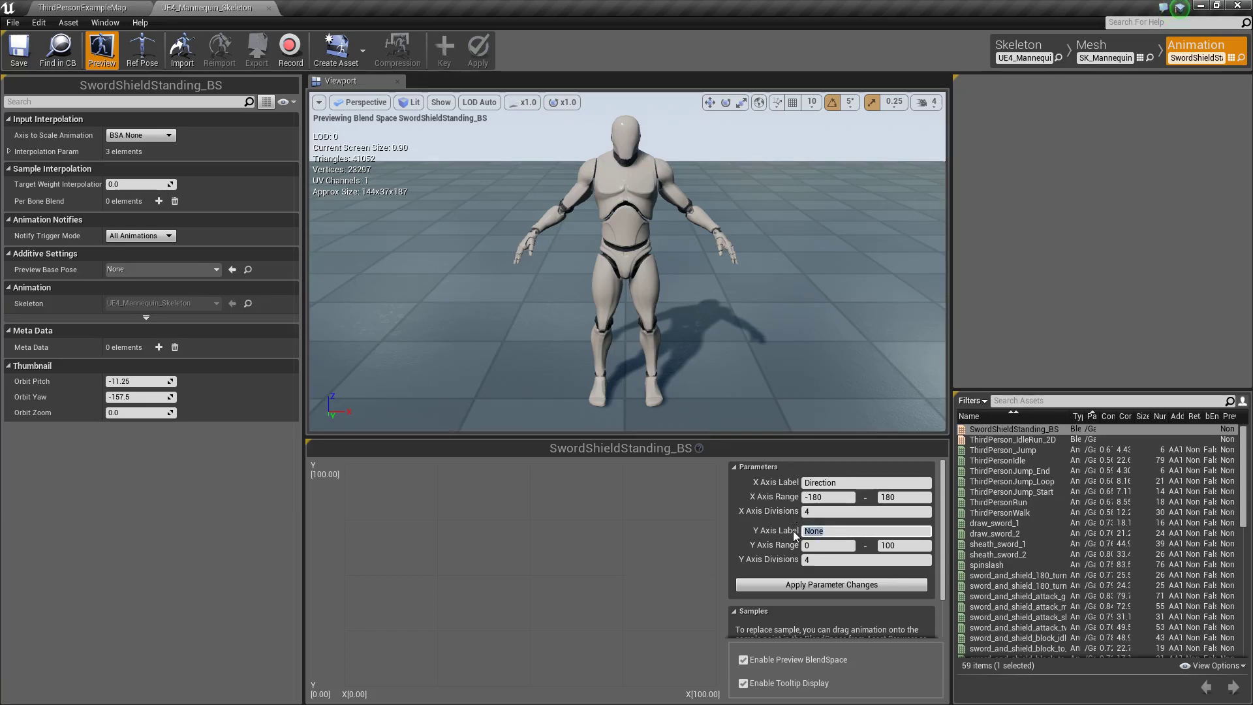
Label the Y axis Speed, set its maximum to 600 and apply the parameter changes
type("Speed")
key("Tab")
key("Tab")
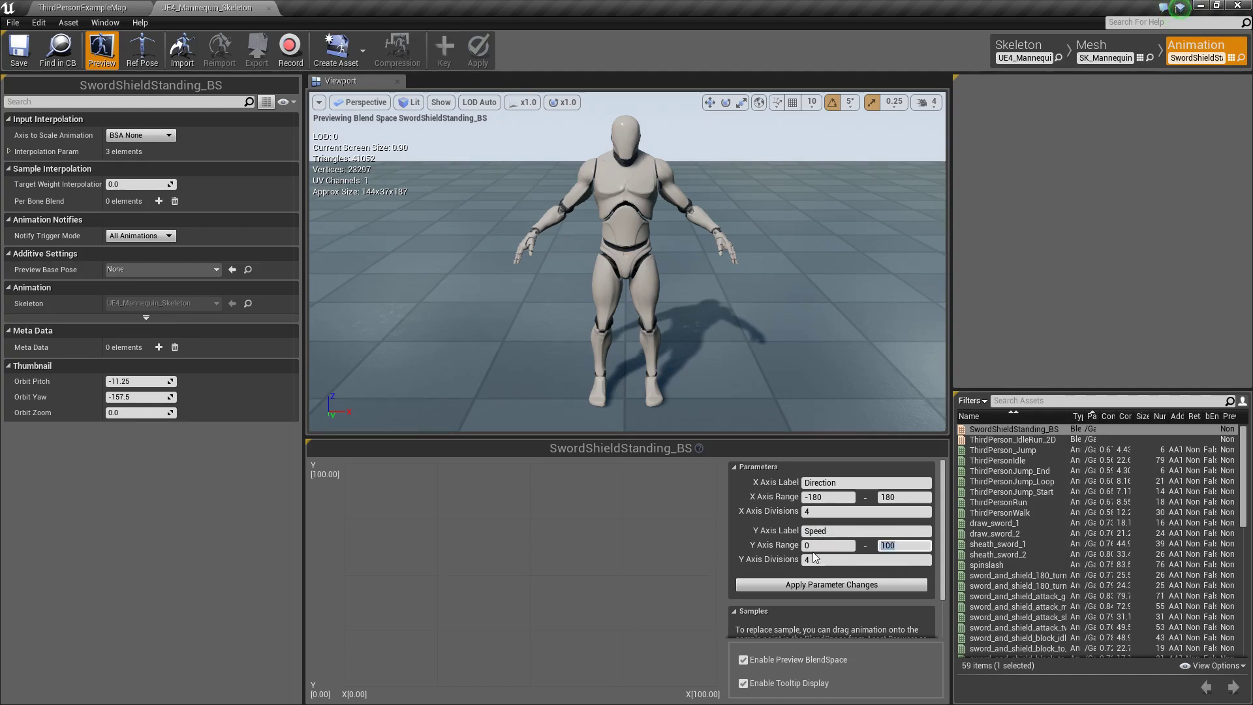
type("60")
left_click(832, 586)
left_click(832, 585)
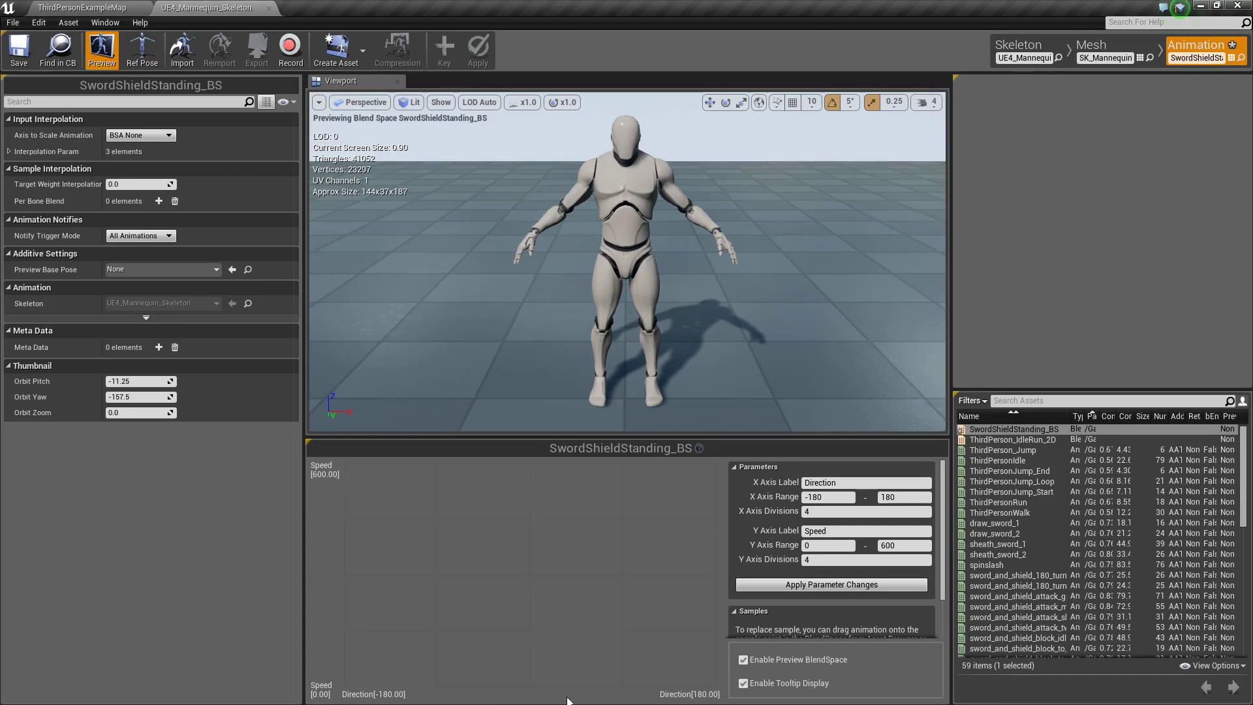
Search the assets for idle, preview sword_and_shield_idle_normal, and return to the SwordShieldStanding_BS blend space
left_click(1031, 398)
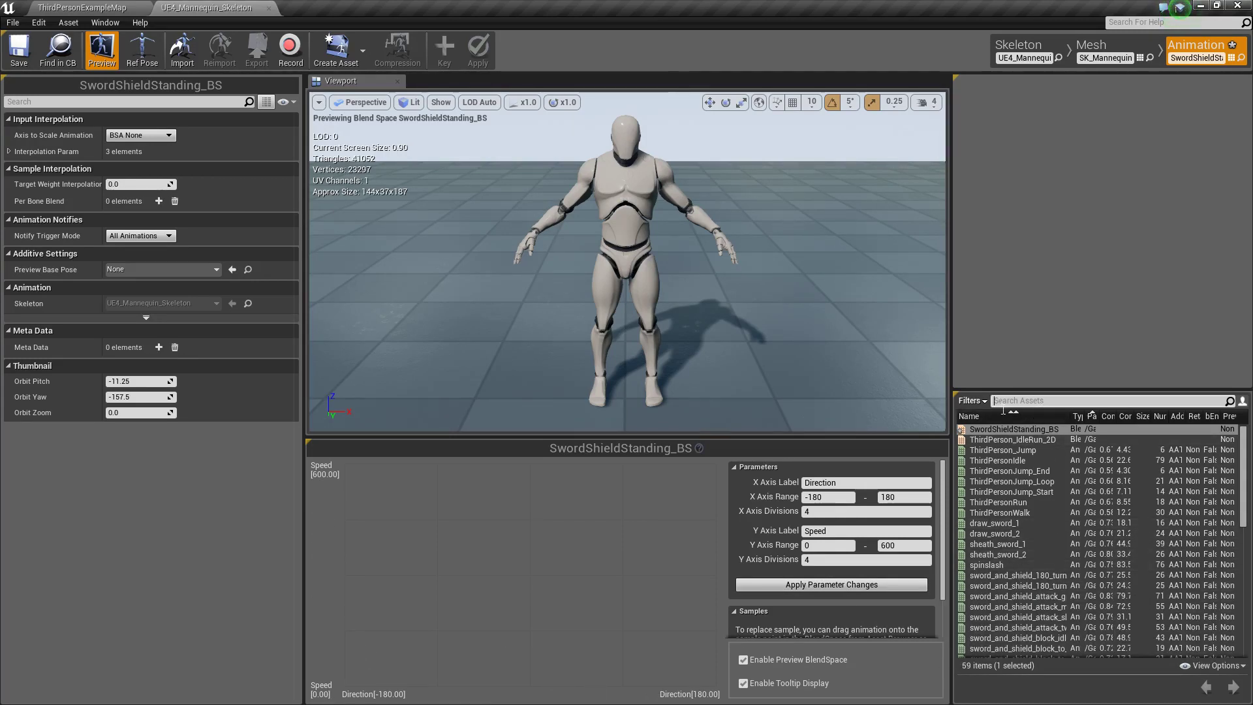
type("idle")
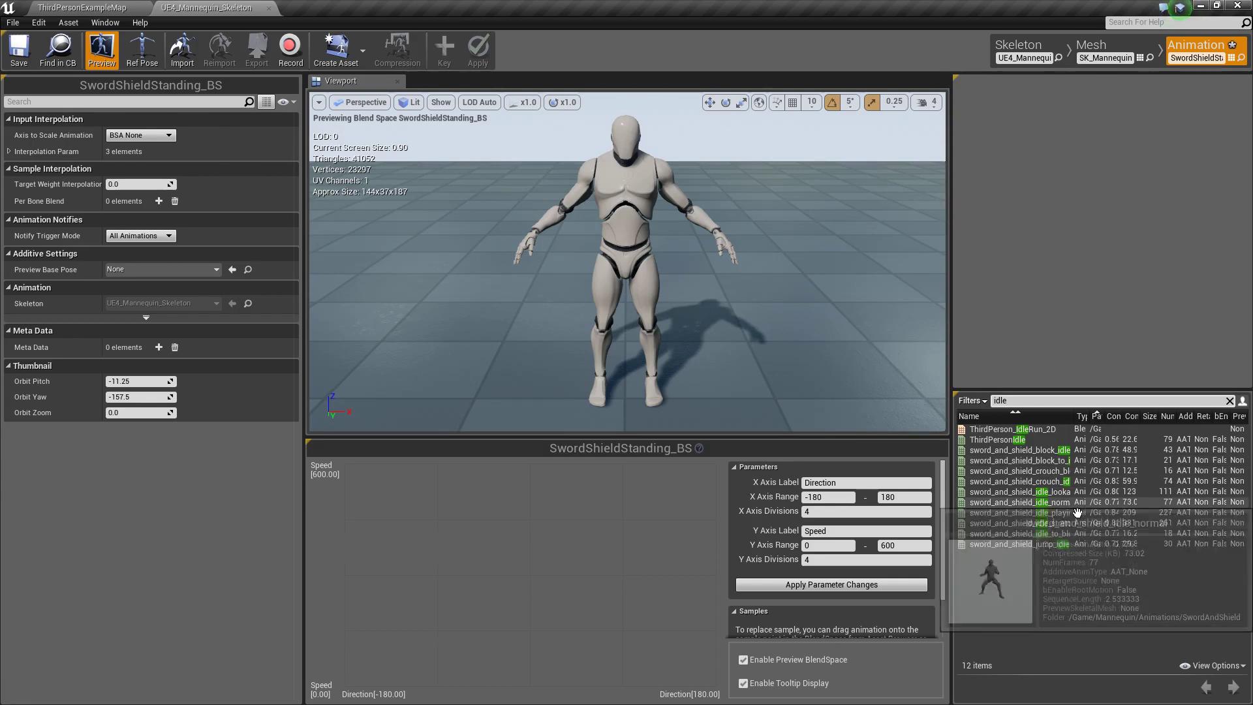
double_click(1073, 504)
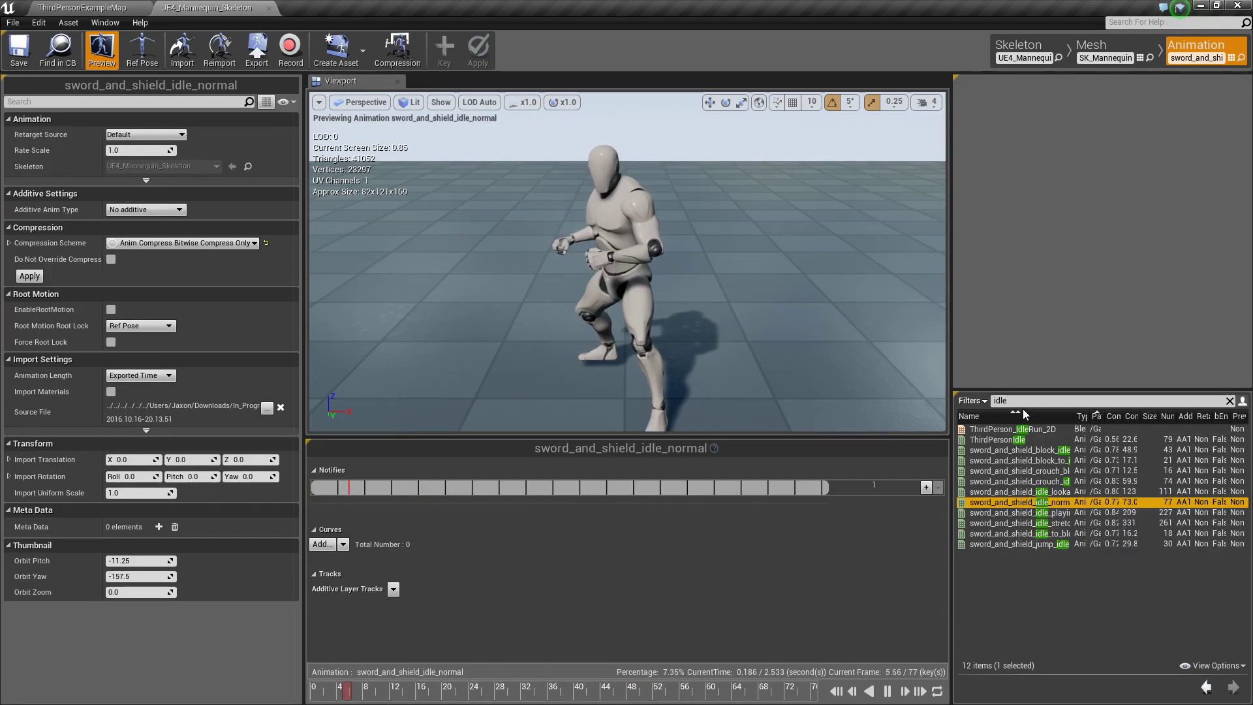
left_click(1002, 401)
key("BackSpace")
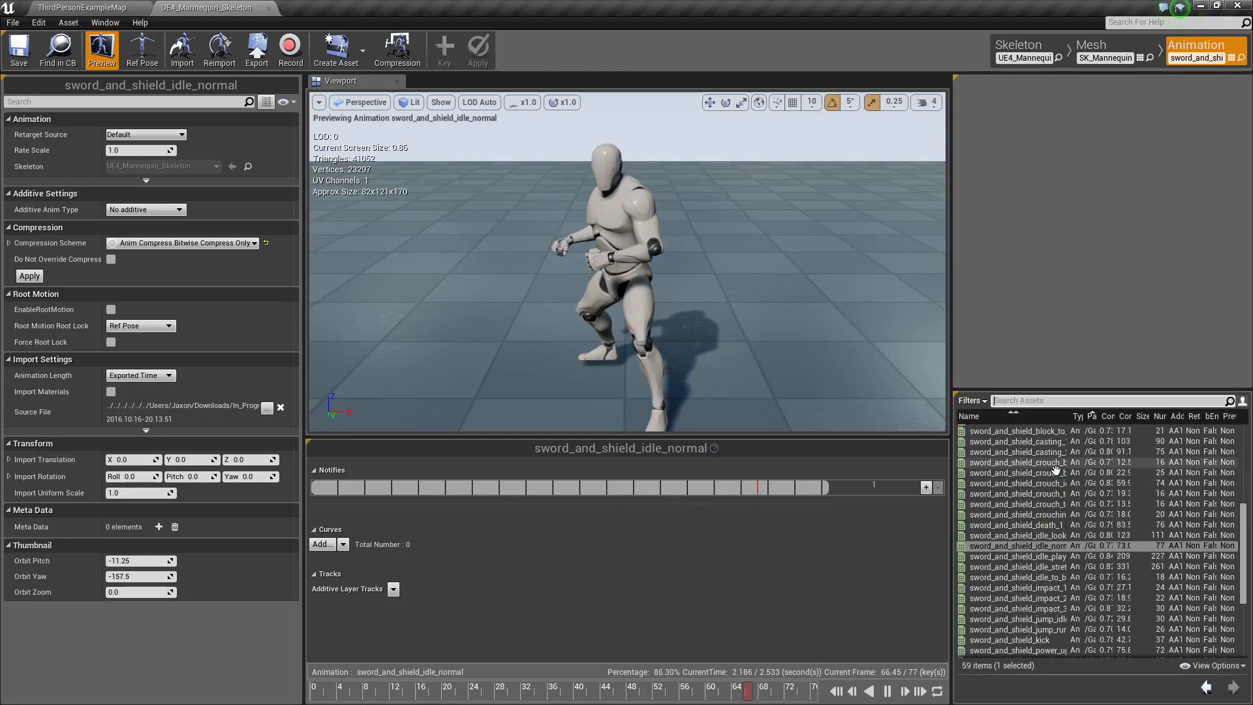
double_click(1023, 429)
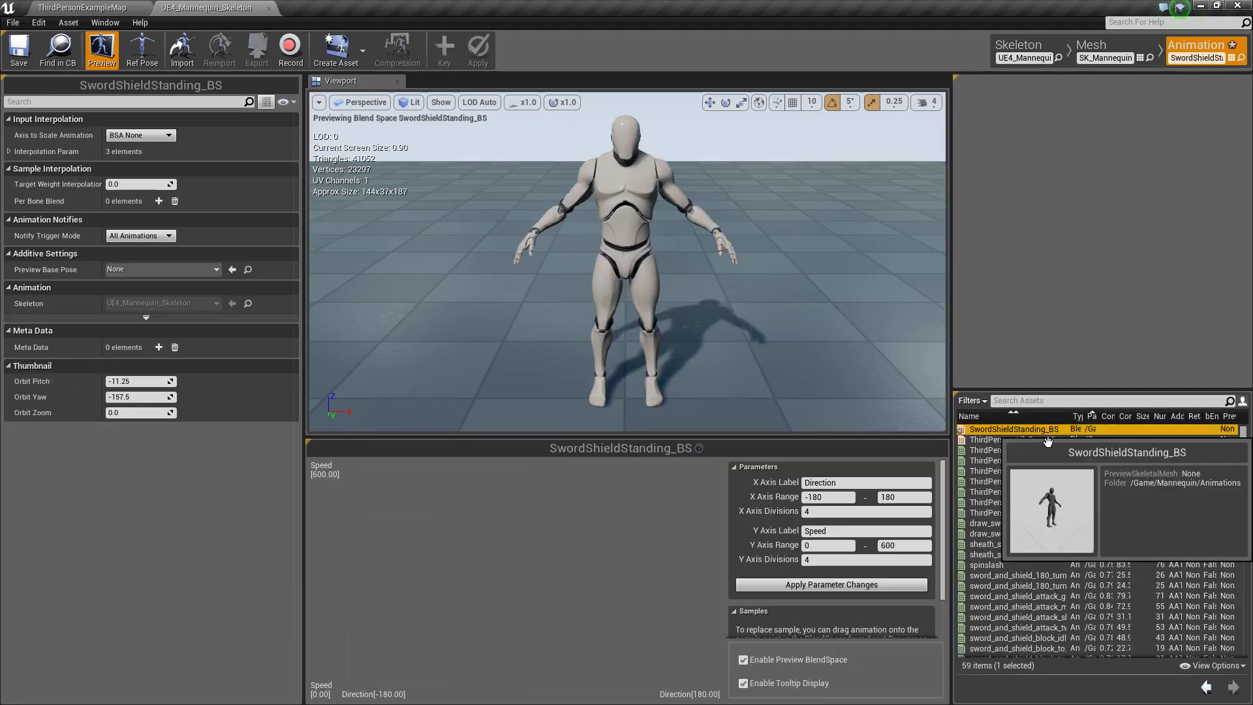
Filter the assets by idle_nor and place sword_and_shield_idle_normal on the blend grid at Direction 0, Speed 0
left_click(1043, 401)
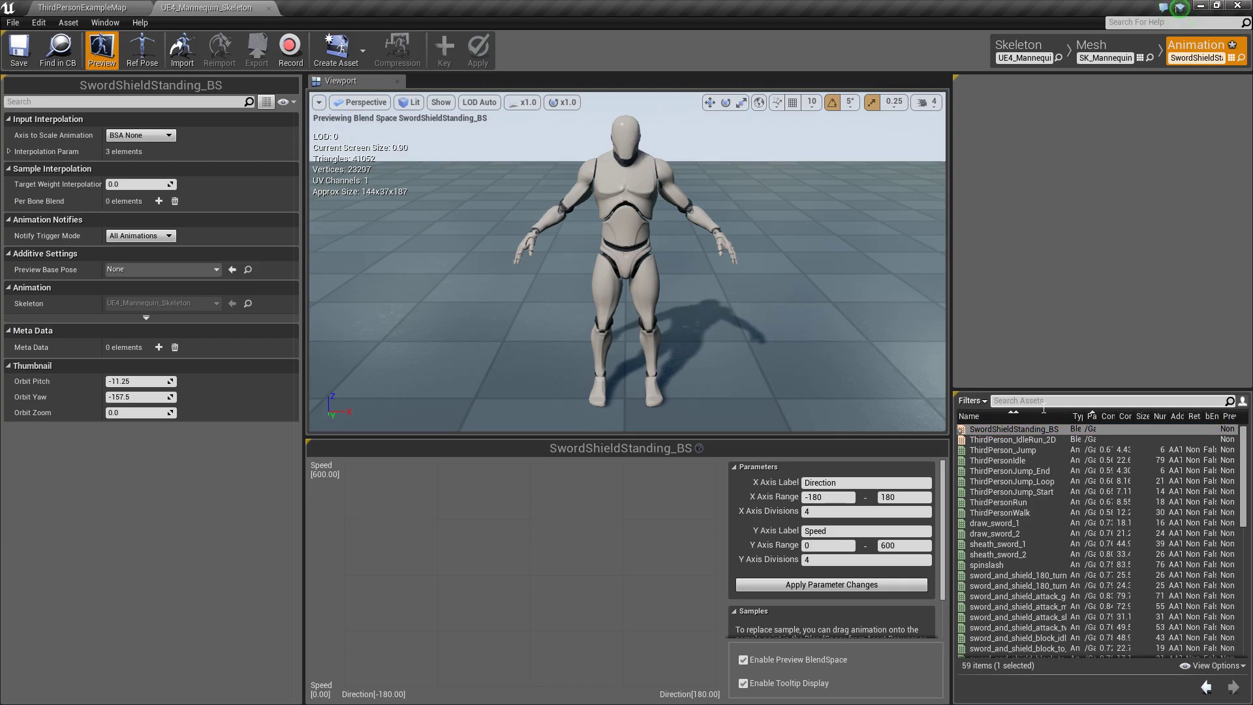
type("idle_nor")
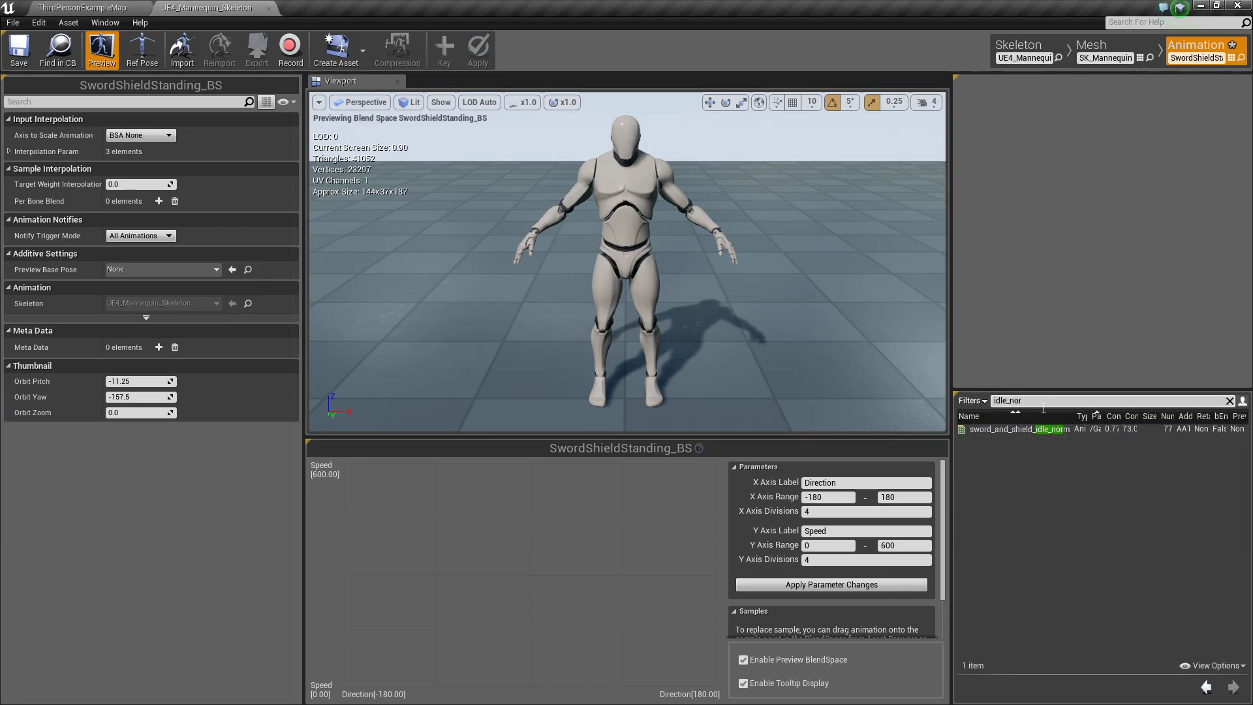
left_click_drag(1077, 438, 530, 687)
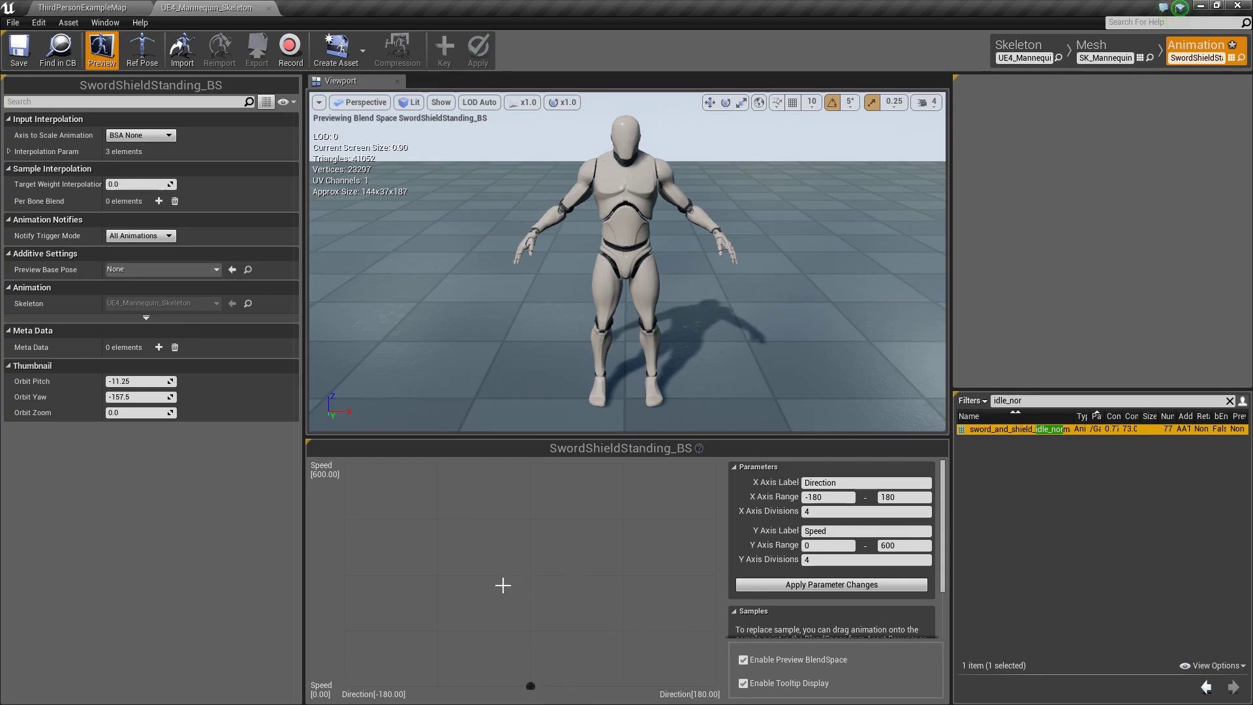
Filter the assets by turn and place sword_and_shield_turn_left at Direction -90 and sword_and_shield_turn_right at Direction 90, both at Speed 0
left_click(1155, 406)
key("BackSpace")
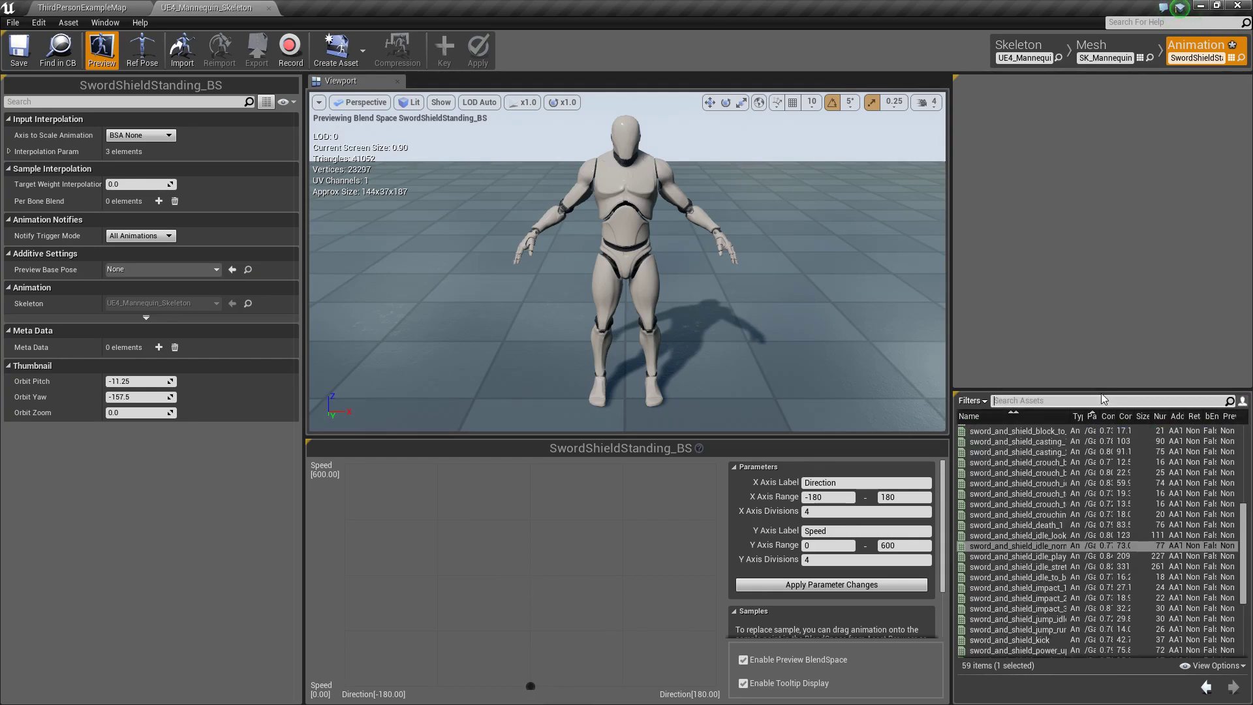
type("tun")
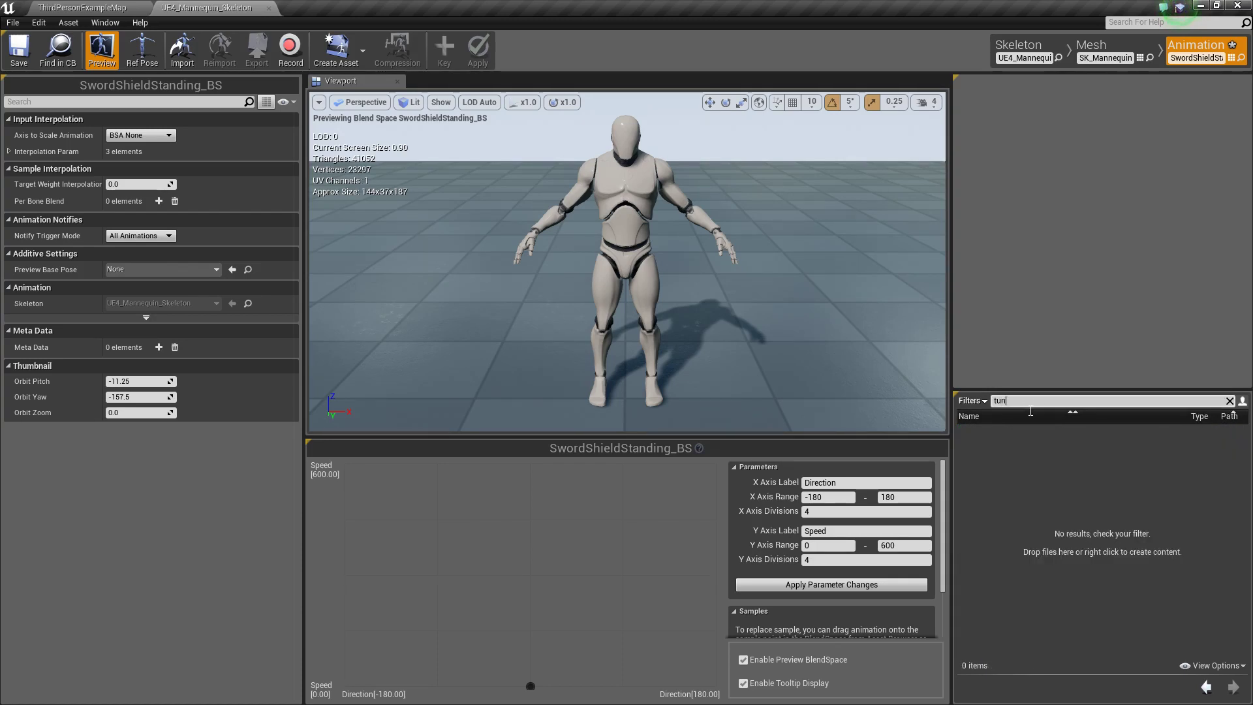
key("BackSpace")
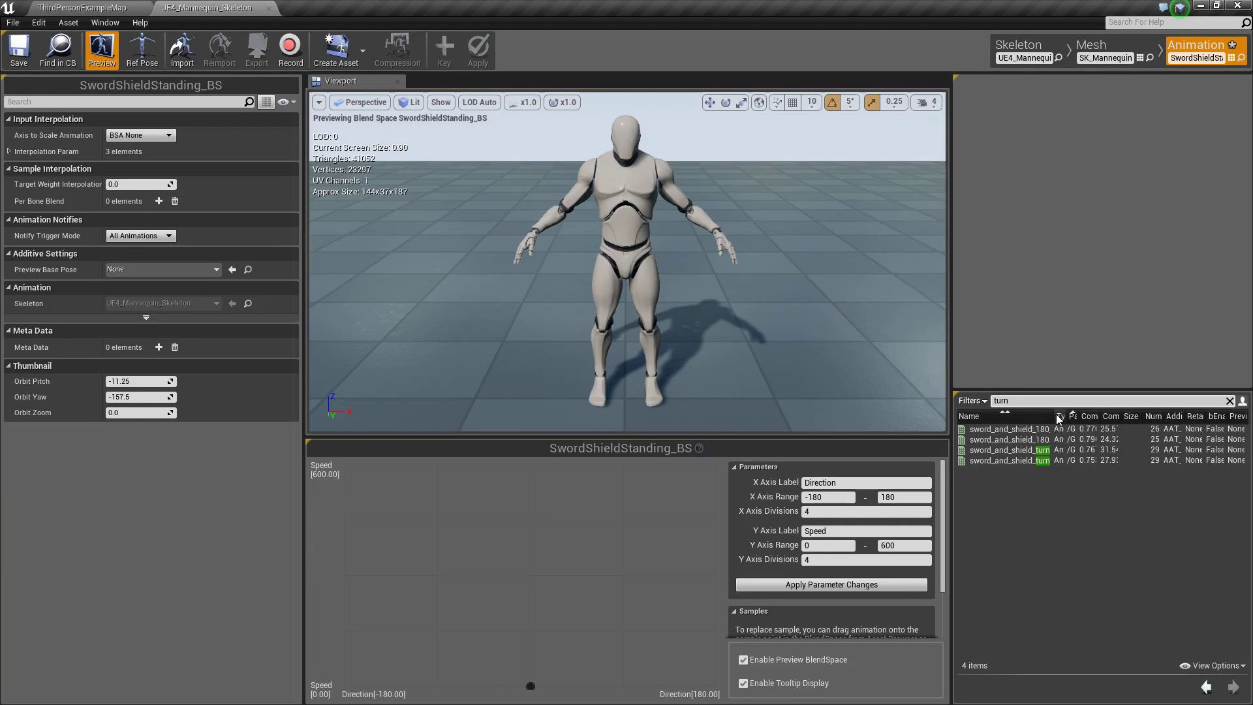
left_click_drag(1053, 416, 1106, 416)
mouse_move(1084, 450)
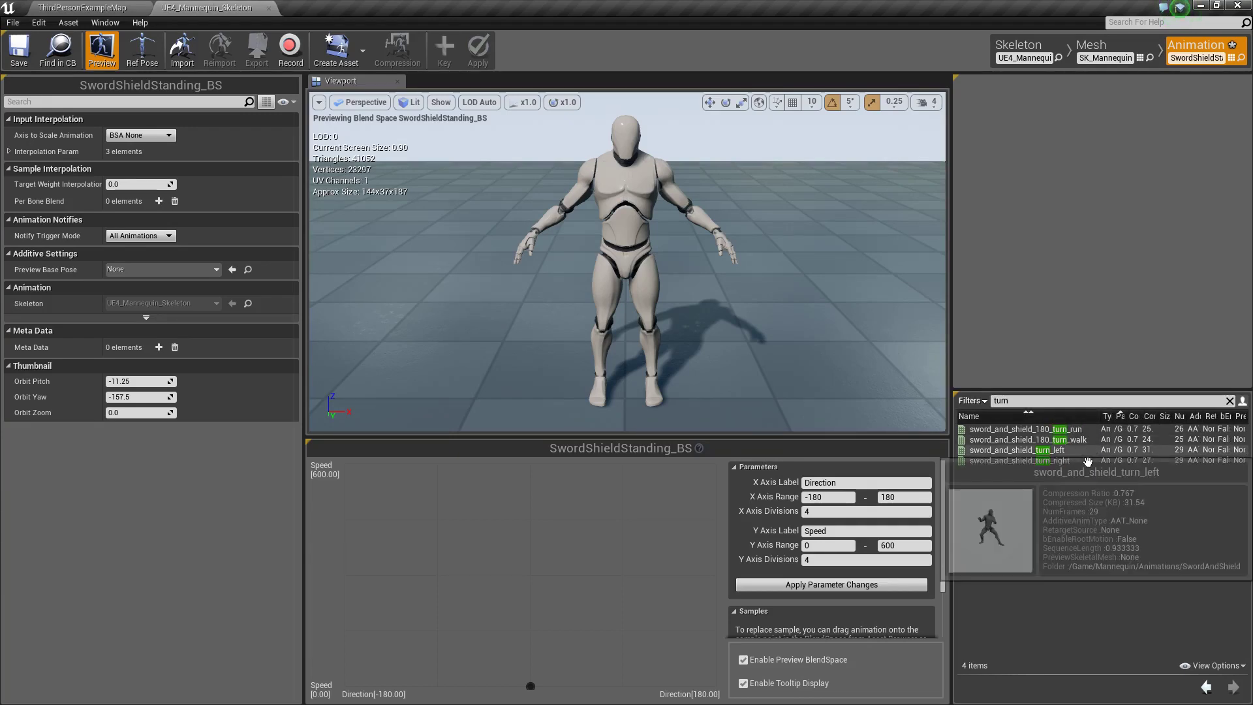
left_click_drag(1088, 461, 438, 687)
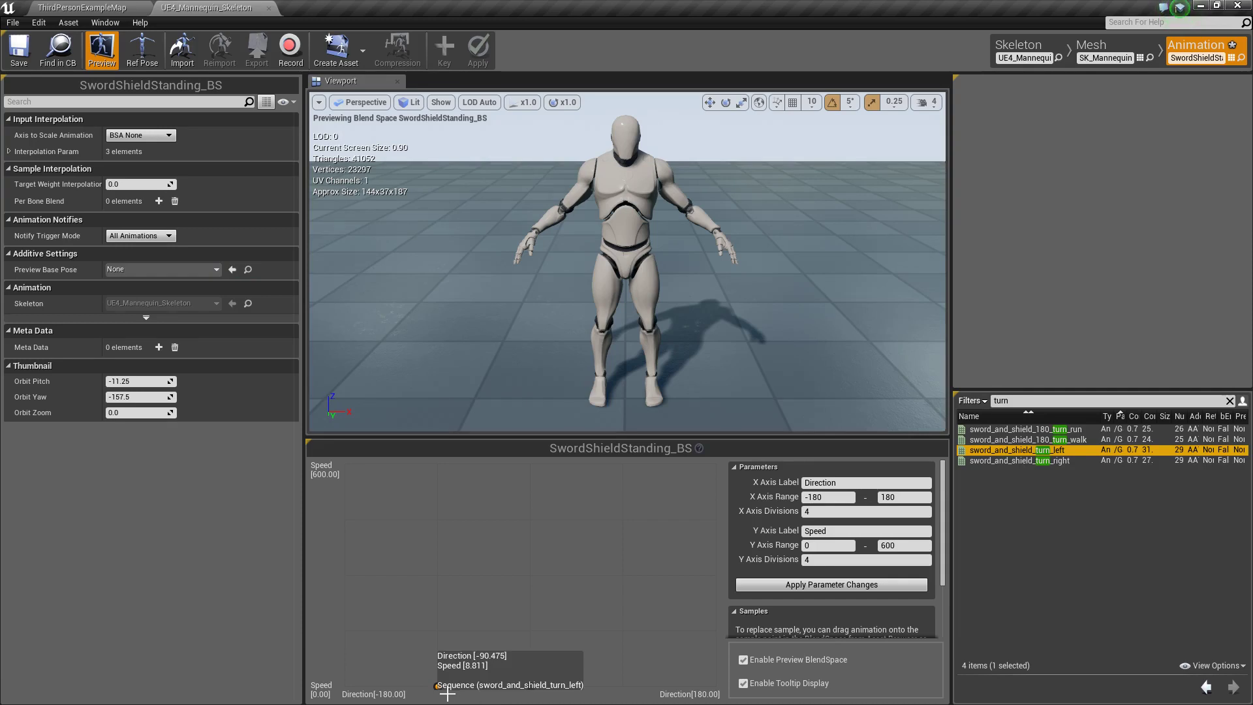
mouse_move(1101, 475)
left_click_drag(1098, 461, 626, 688)
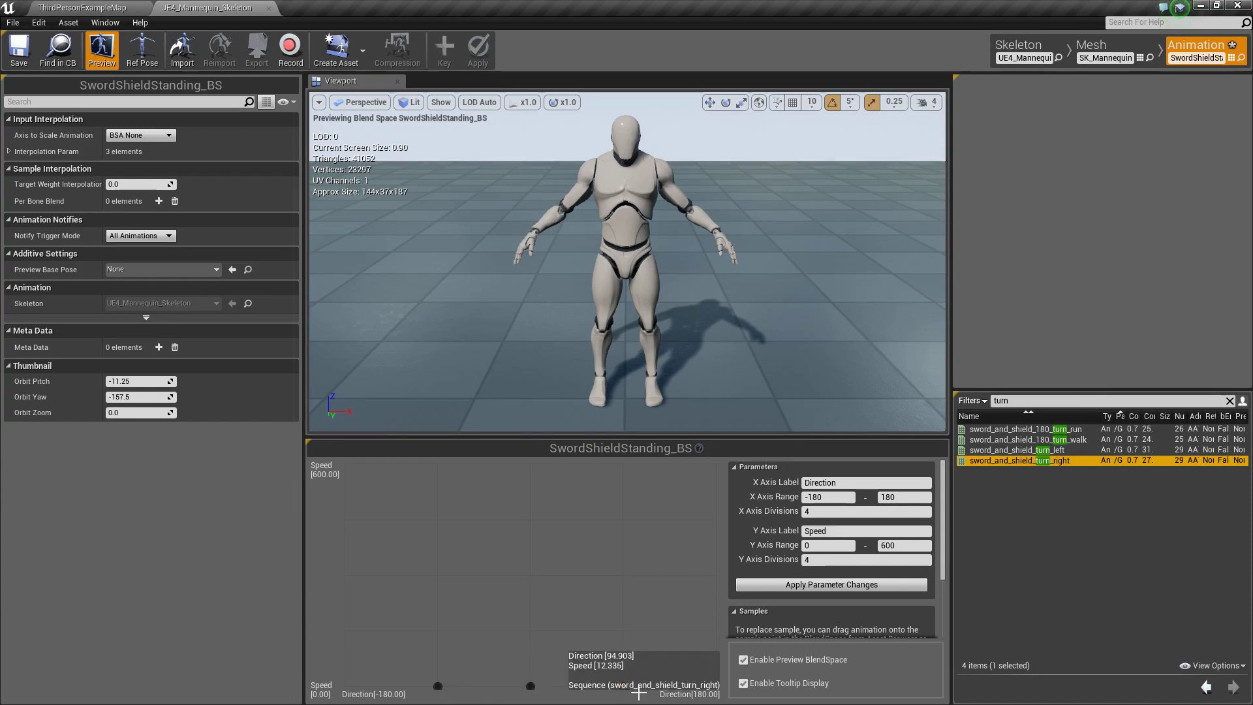
Filter the assets by walk and set the blend space's Y axis divisions to 6, dismissing the McAfee alert
left_click(1001, 401)
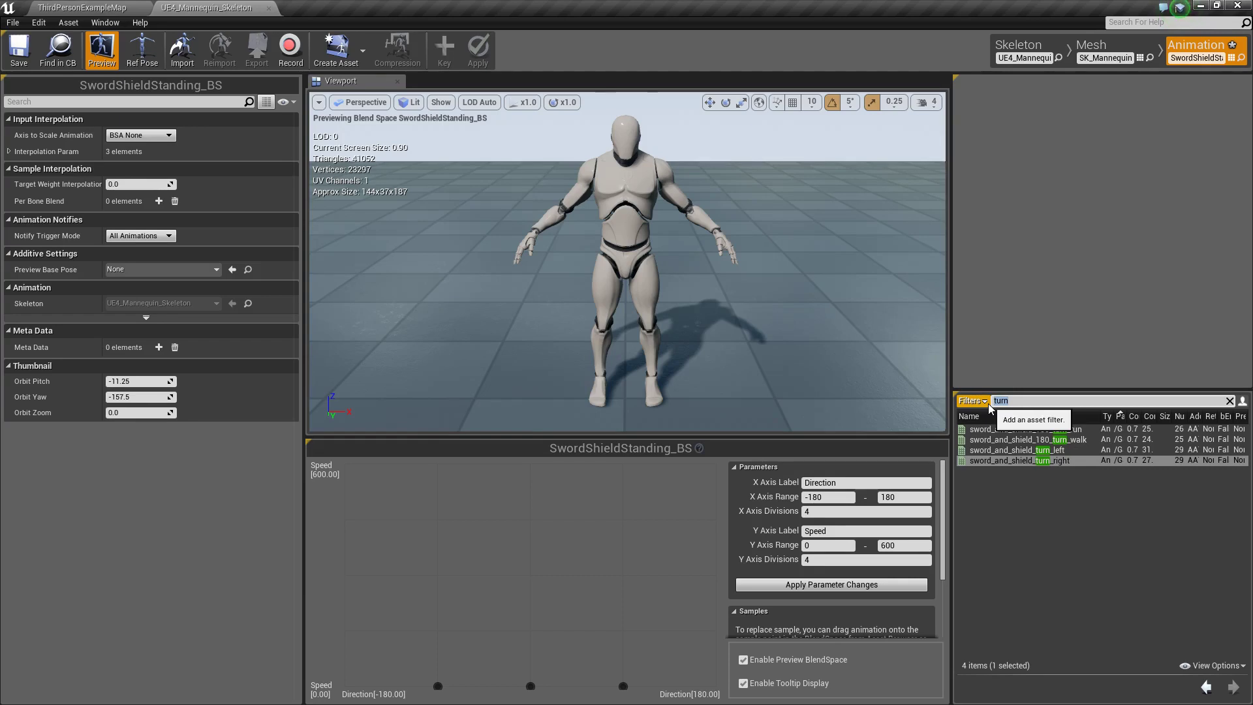
type("walk")
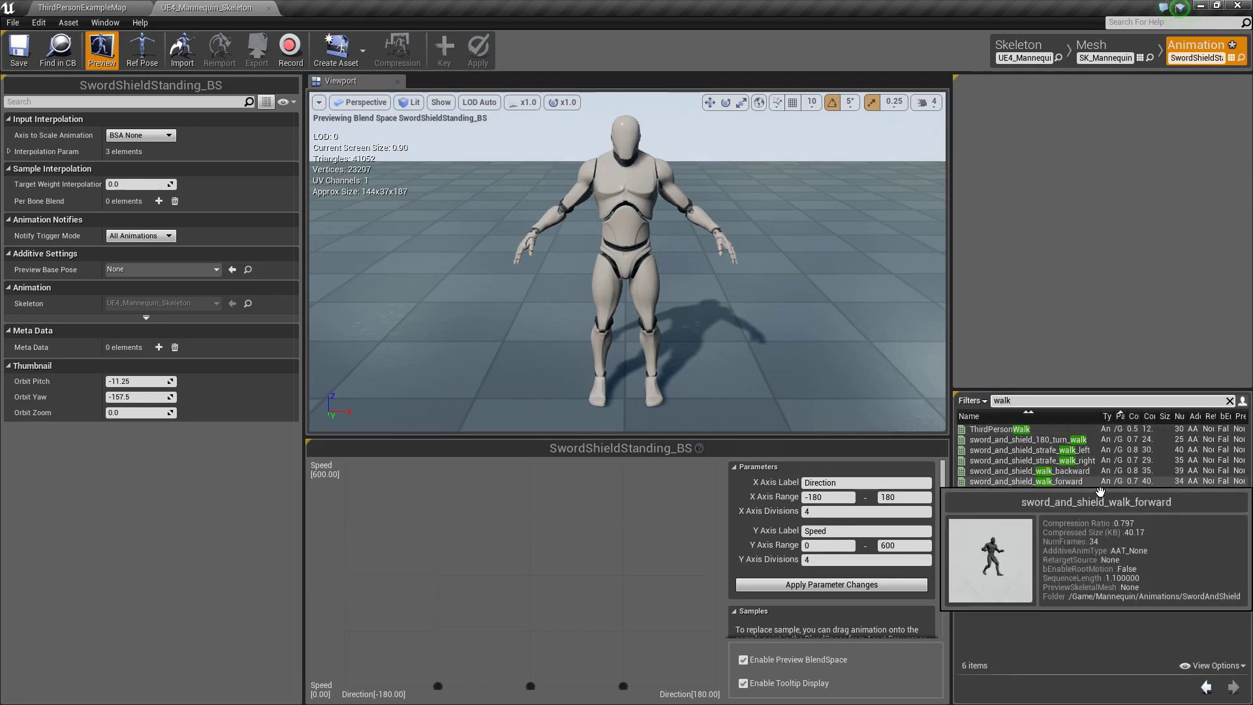
mouse_move(1108, 489)
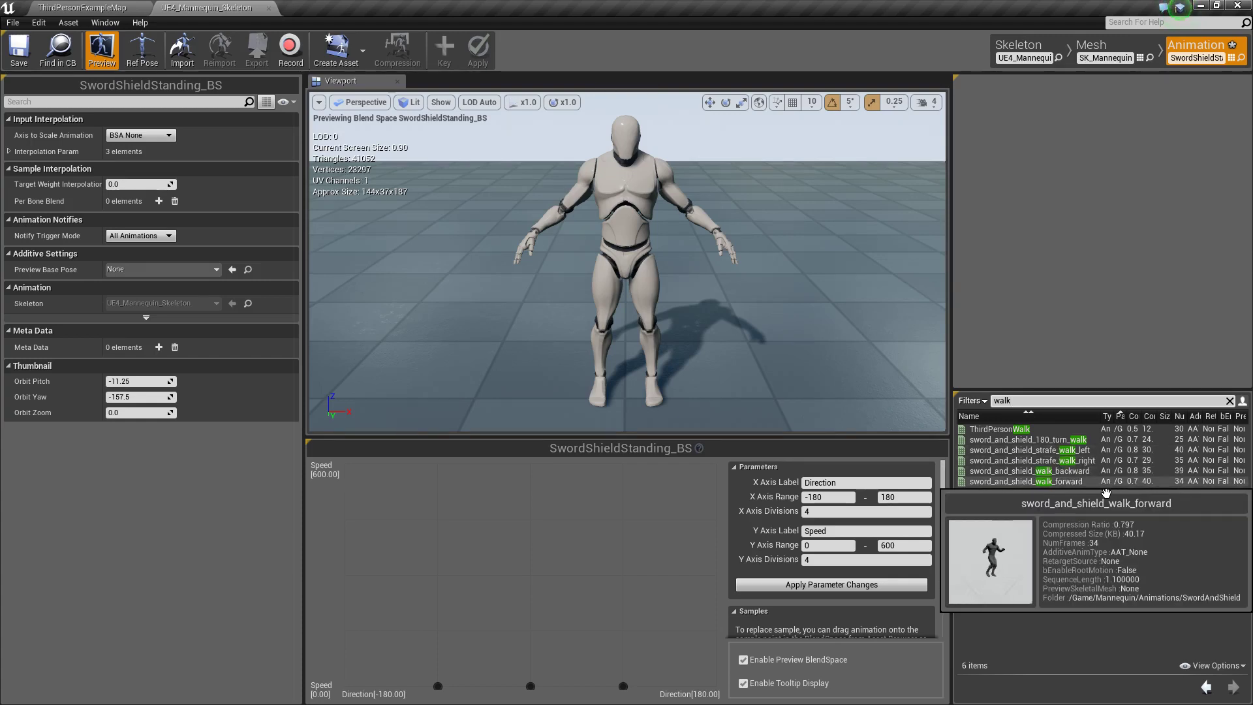
left_click_drag(1108, 489, 1066, 485)
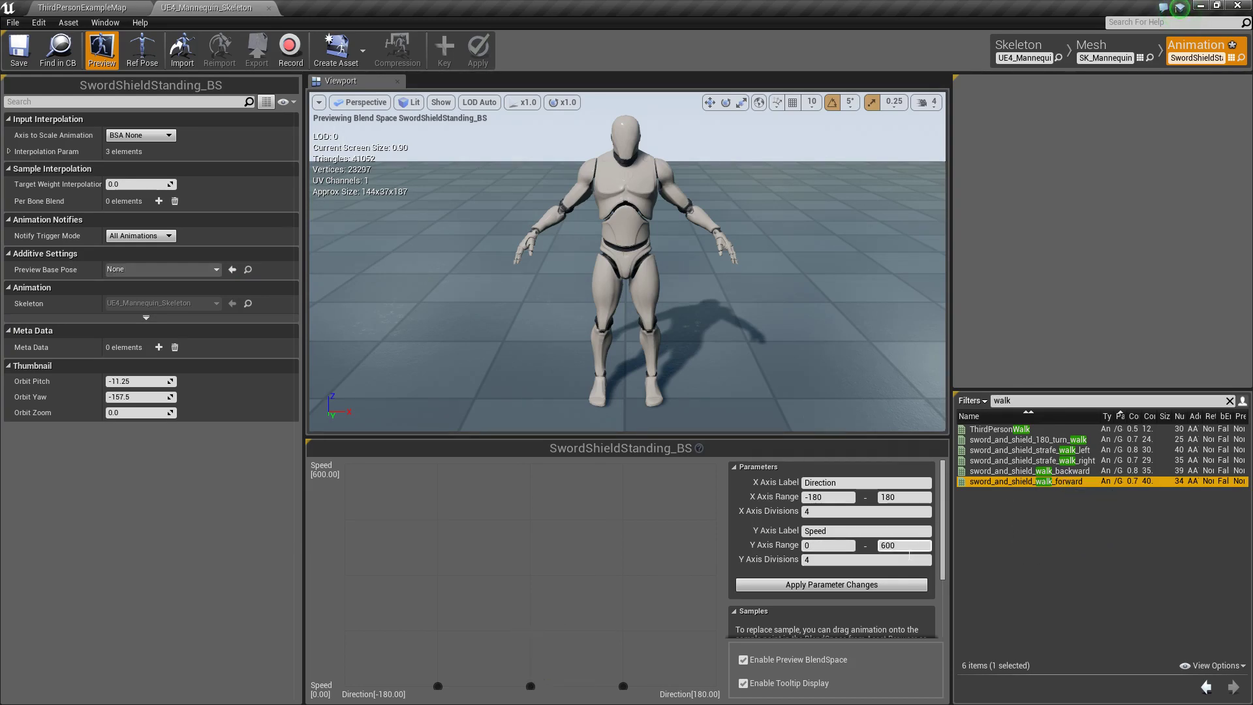
left_click(820, 566)
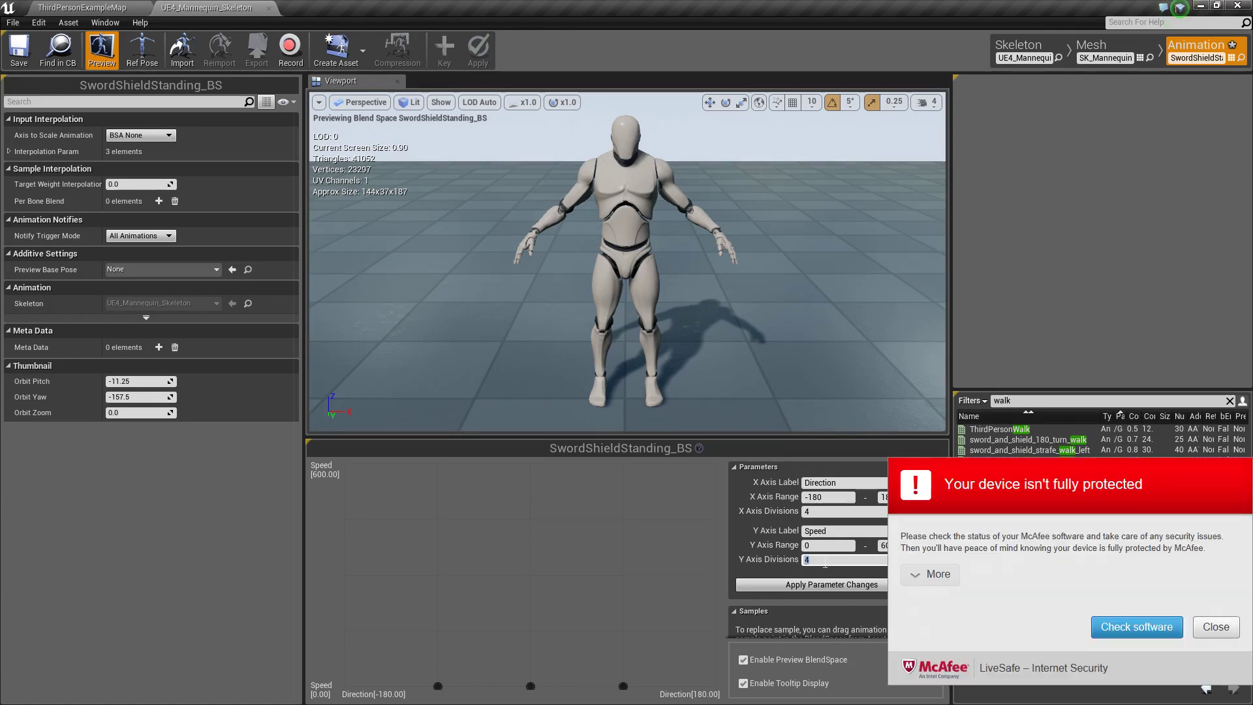
left_click(1232, 633)
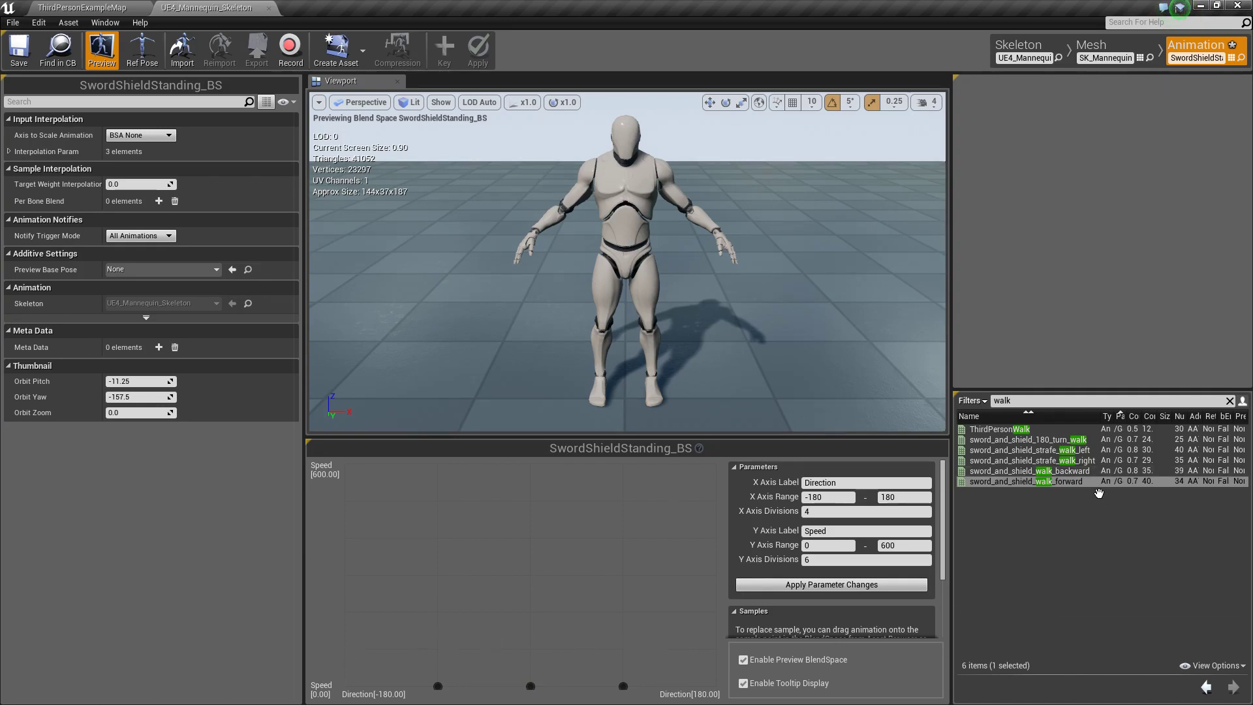
At Speed 200, place sword_and_shield_walk_forward at Direction 0 and sword_and_shield_walk_backward at Directions -180 and 180
left_click_drag(1094, 490, 532, 614)
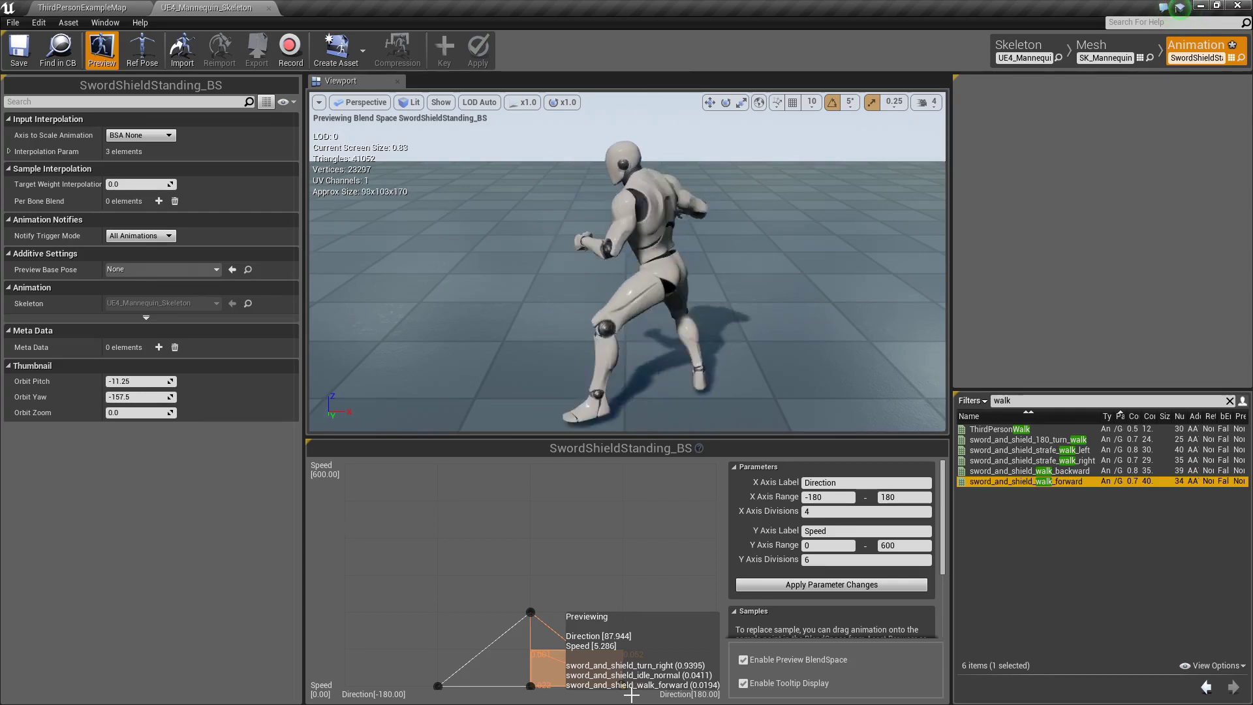
left_click(1097, 473)
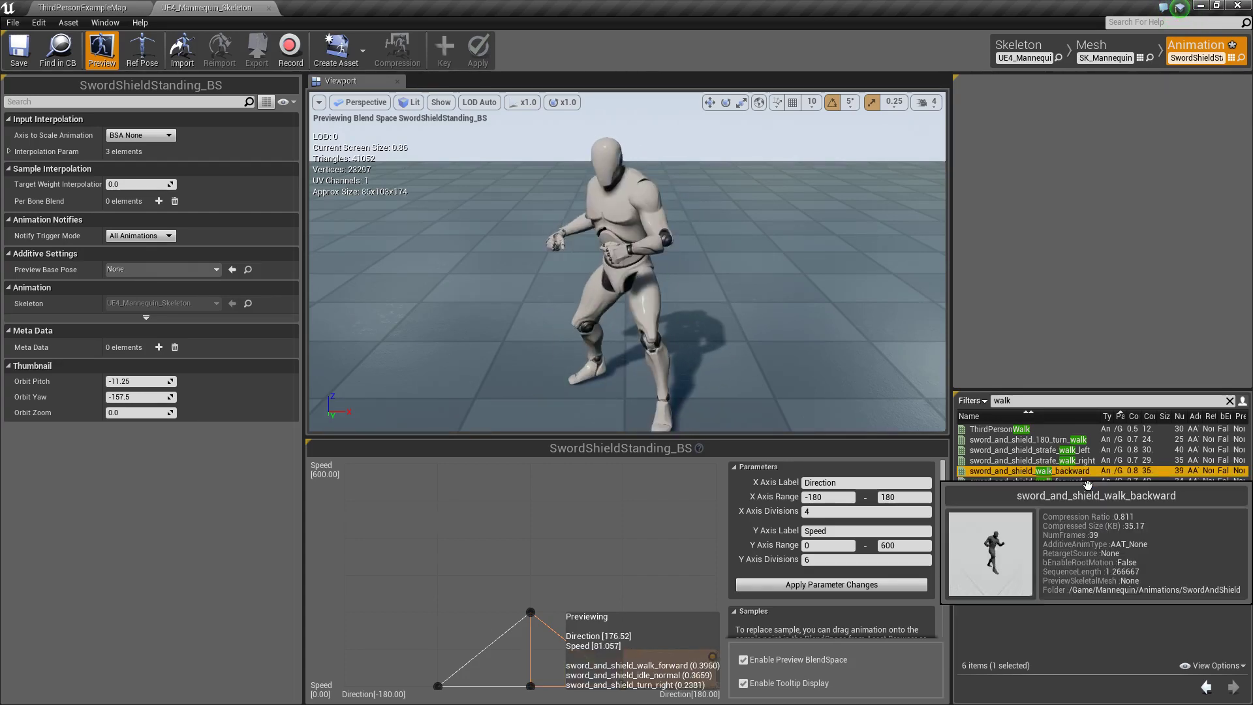
left_click_drag(1099, 482, 346, 613)
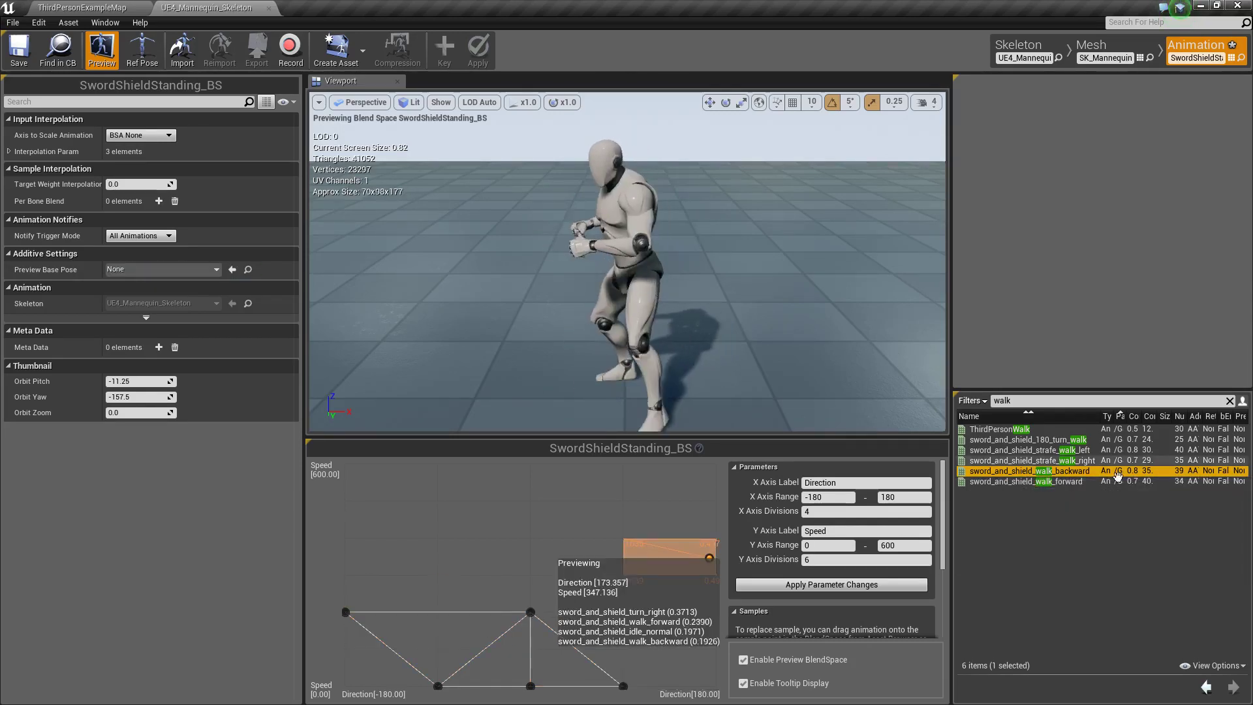
left_click_drag(1103, 481, 716, 611)
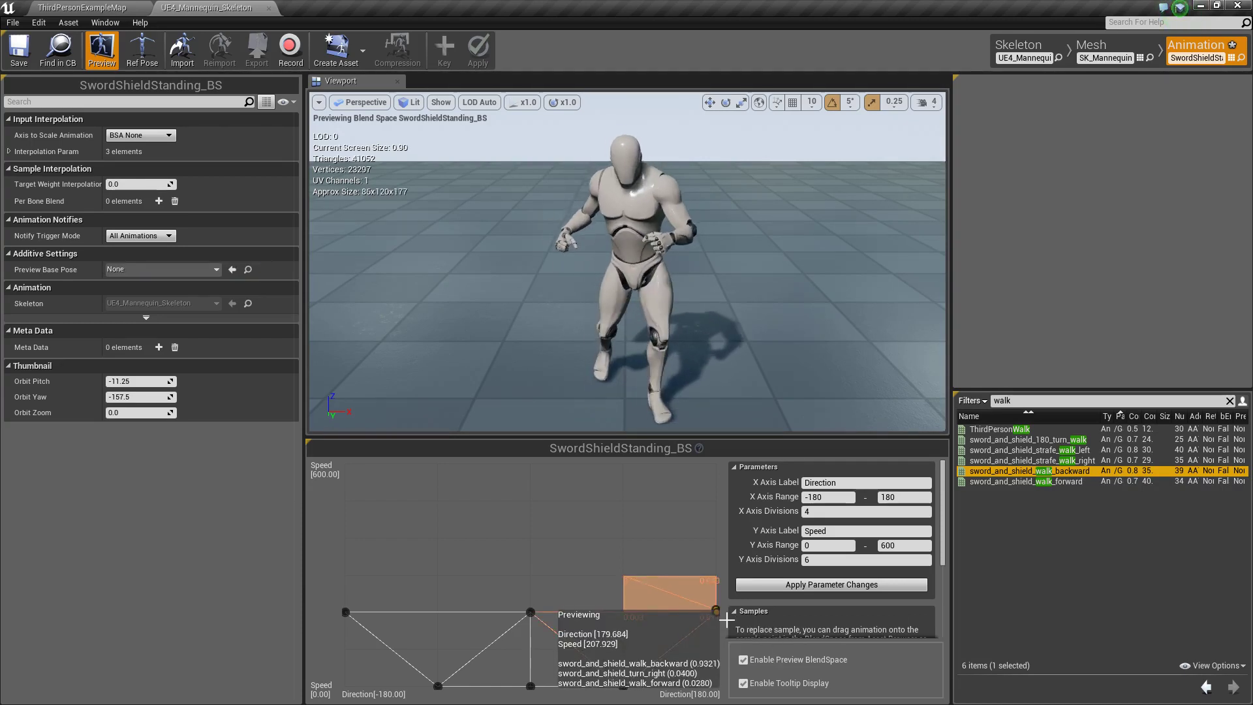
At Speed 200, place sword_and_shield_strafe_walk_left at Direction -90 and sword_and_shield_strafe_walk_right at Direction 90
mouse_move(1121, 466)
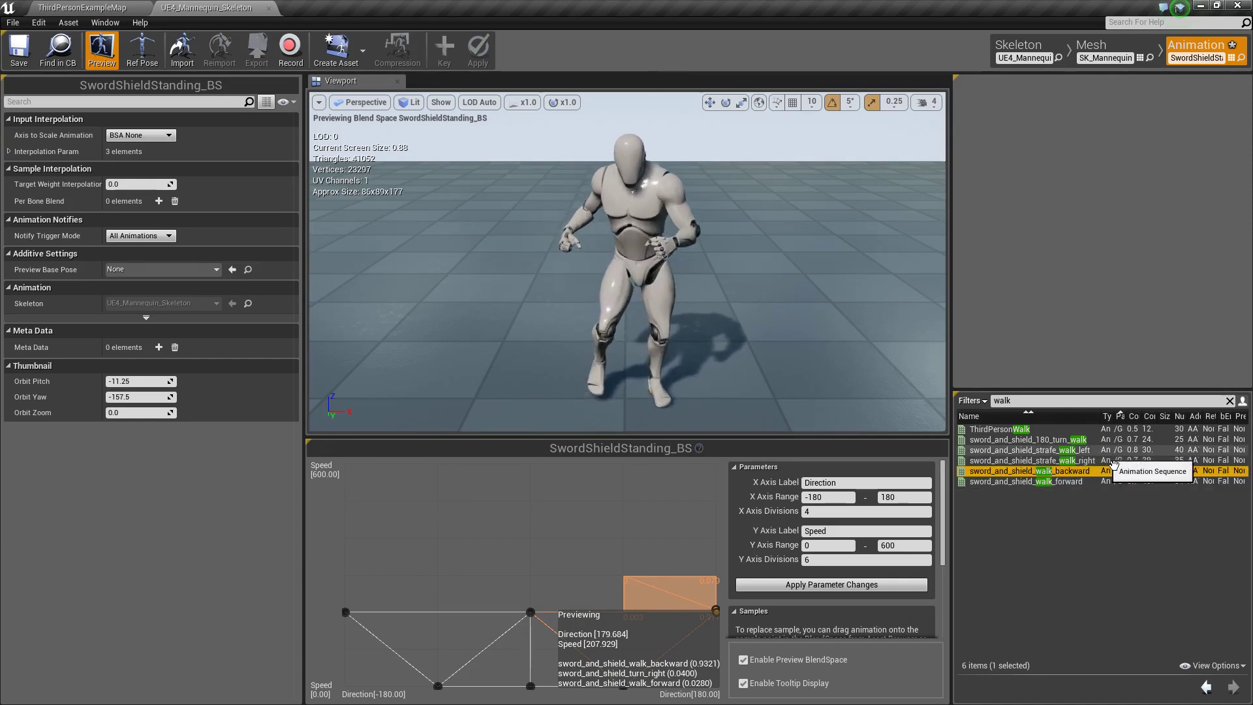
left_click_drag(1044, 450, 438, 613)
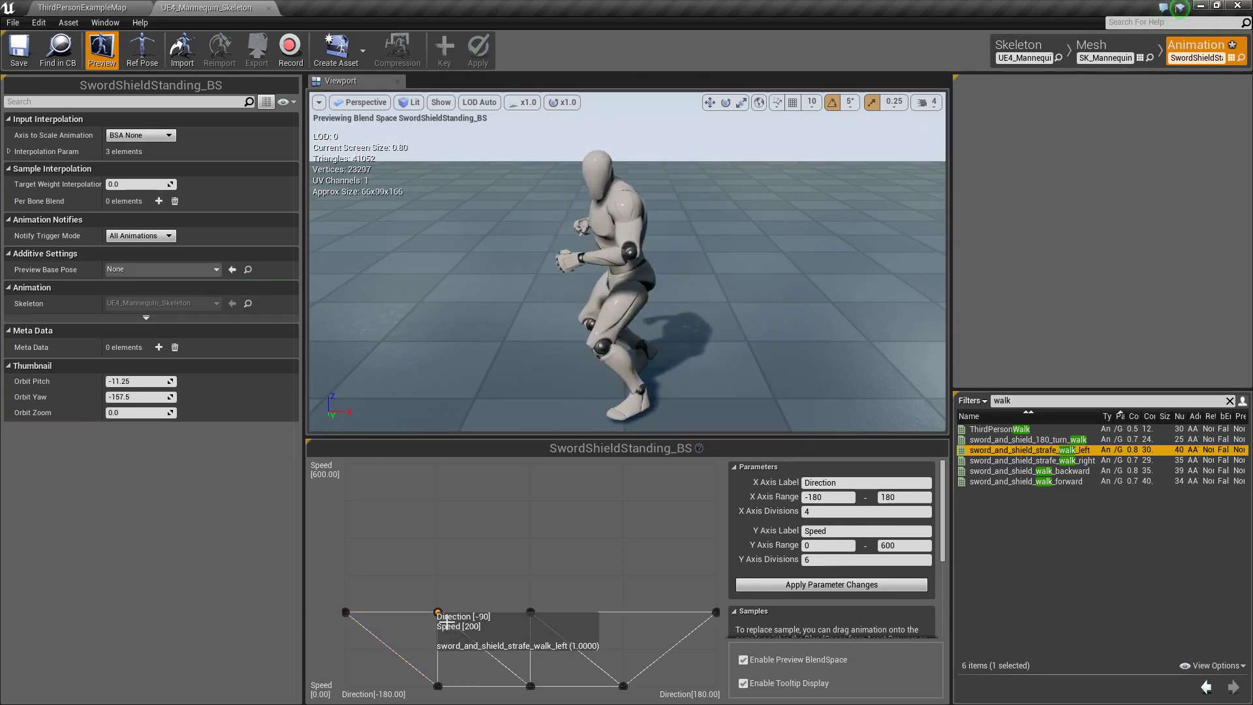
left_click_drag(1028, 461, 623, 613)
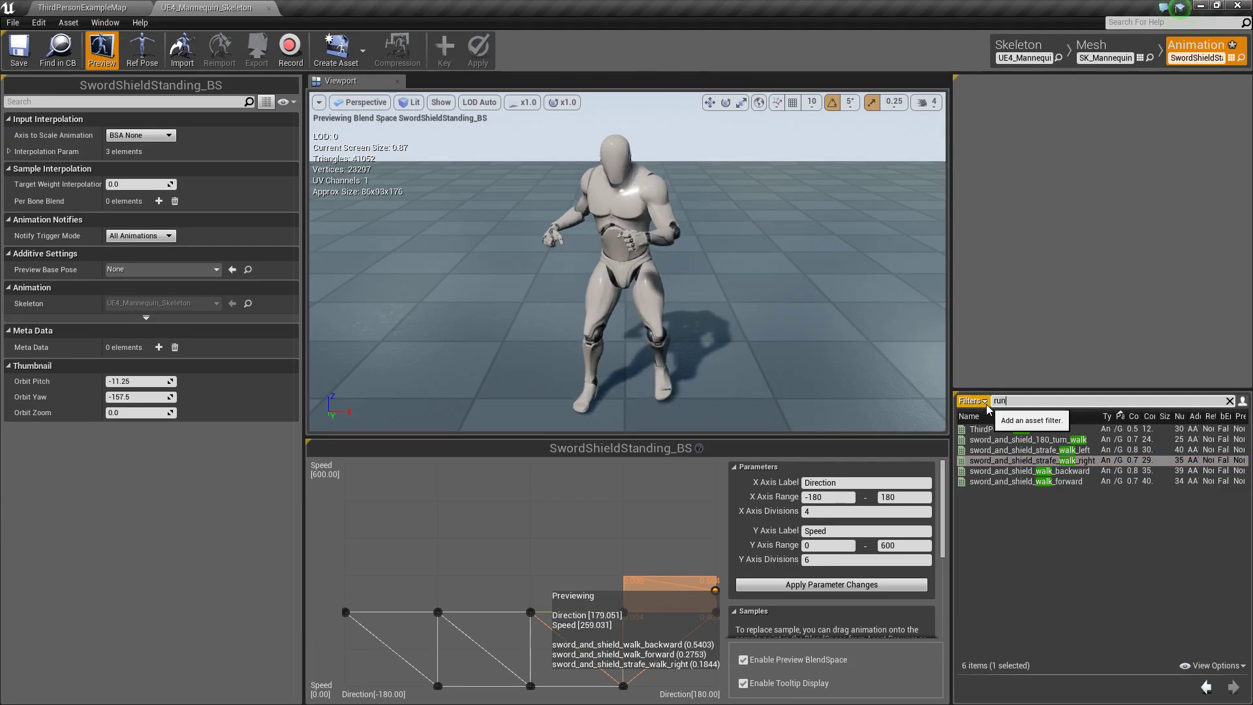
Using the run filter, place sword_and_shield_run_forward at Direction 0 and sword_and_shield_run_backward at Directions -180 and 180, all at Speed 600
mouse_move(1091, 457)
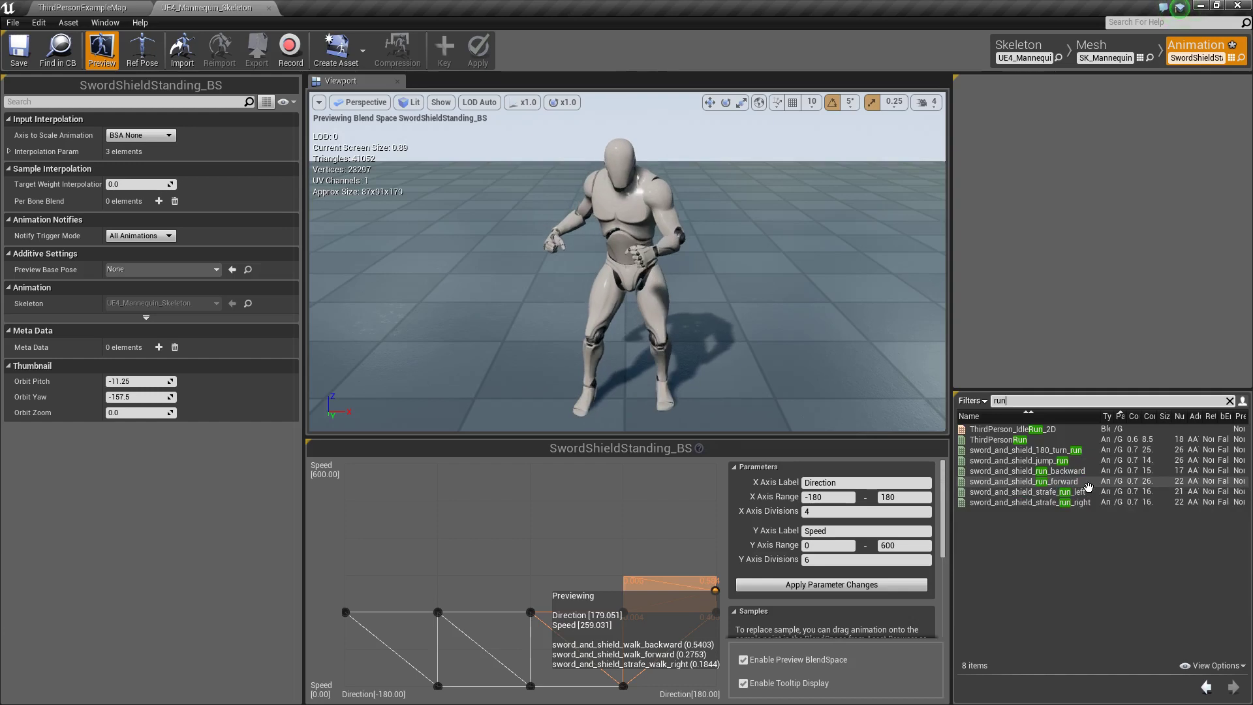
left_click_drag(1088, 486, 534, 470)
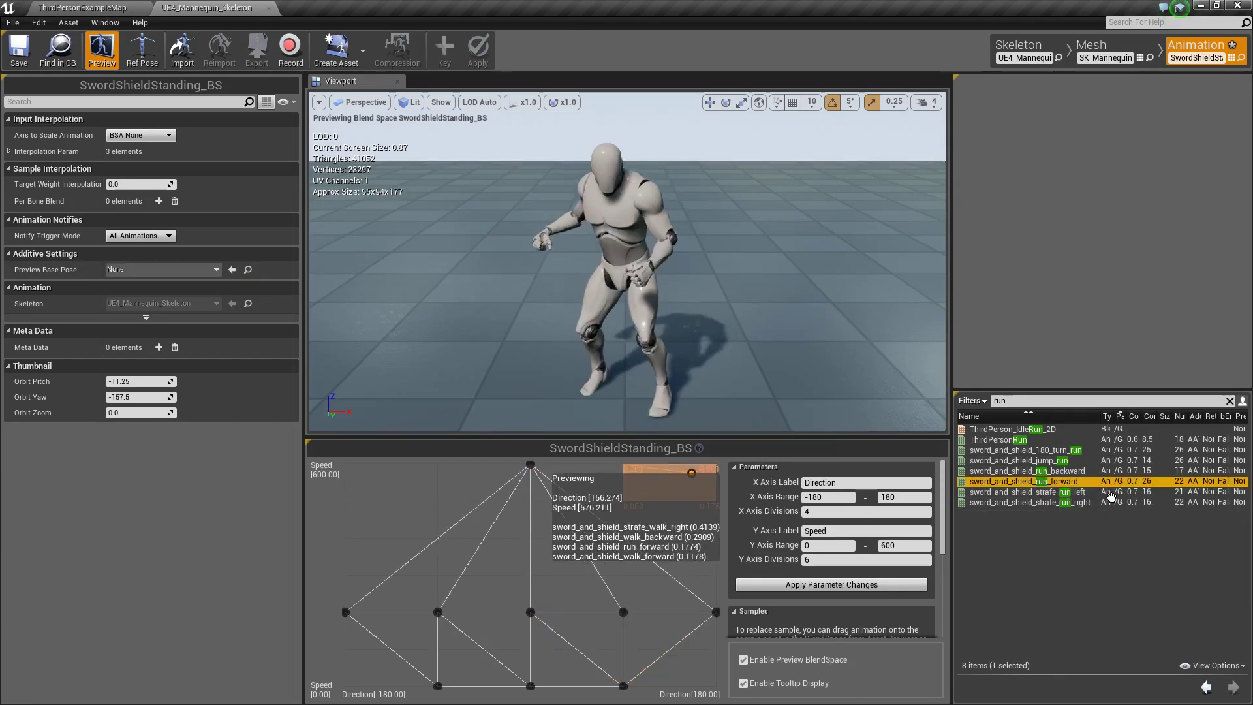
left_click_drag(1025, 470, 346, 466)
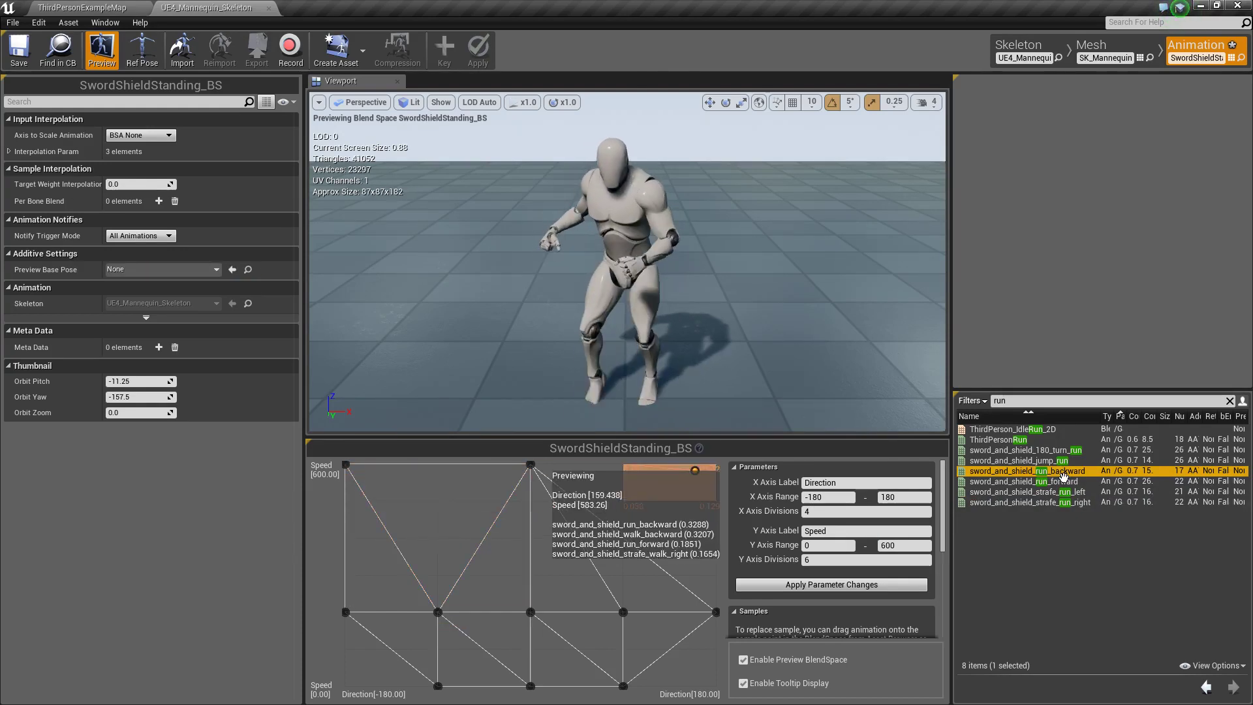
left_click_drag(1068, 472, 716, 465)
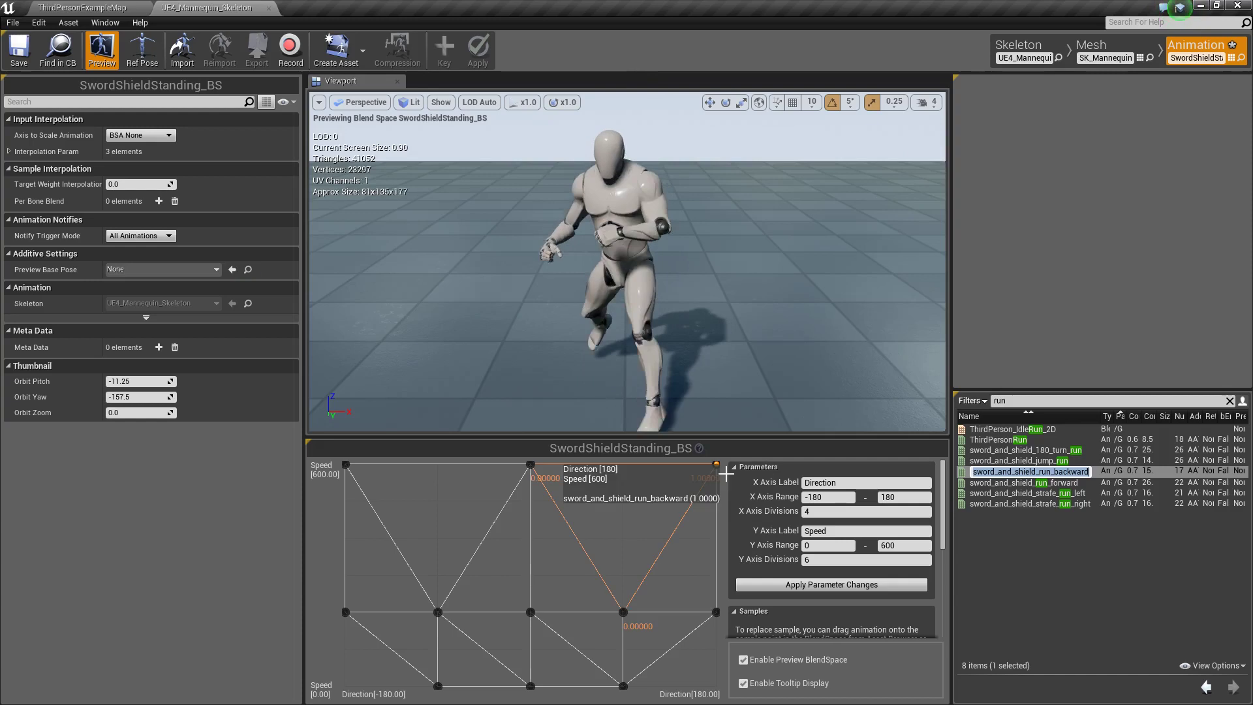
At Speed 600, place sword_and_shield_strafe_run_left at Direction -90 and sword_and_shield_strafe_run_right at Direction 90
left_click(1148, 495)
left_click_drag(1148, 494, 438, 465)
left_click(1084, 502)
left_click_drag(1084, 502, 637, 478)
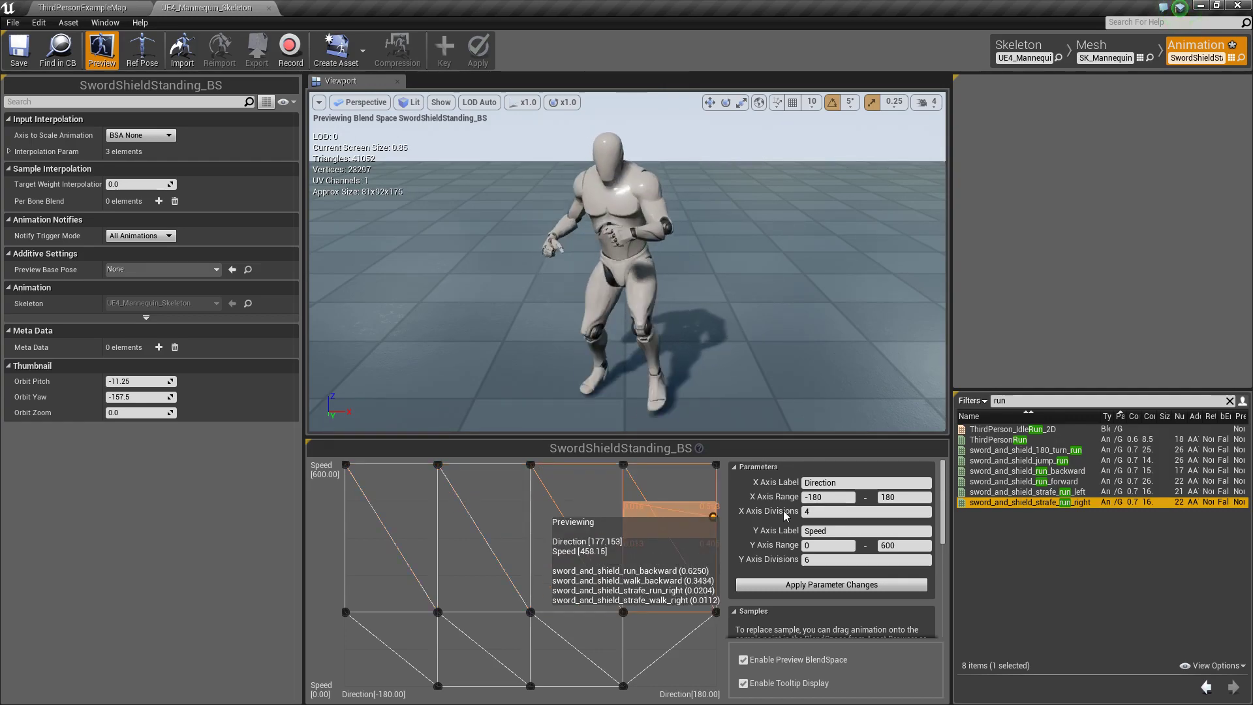
Close the blend space editor and open the CH_MyCharacter blueprint for editing
left_click(804, 512)
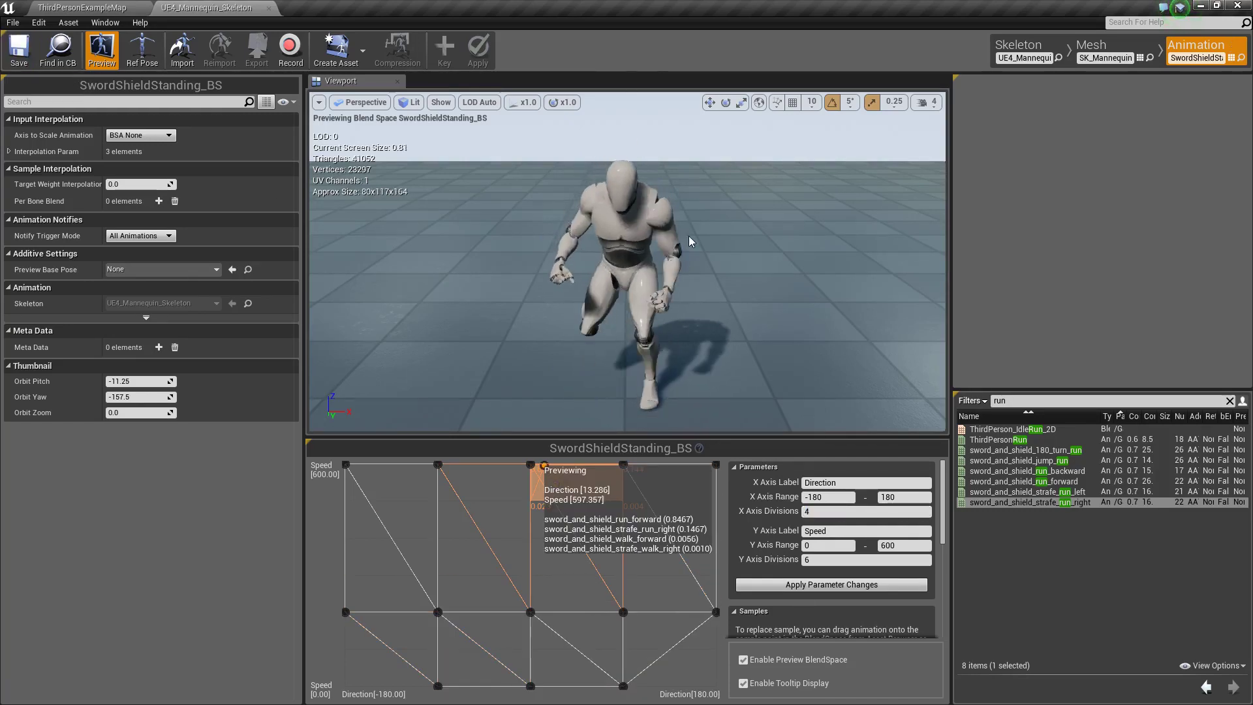
left_click(269, 9)
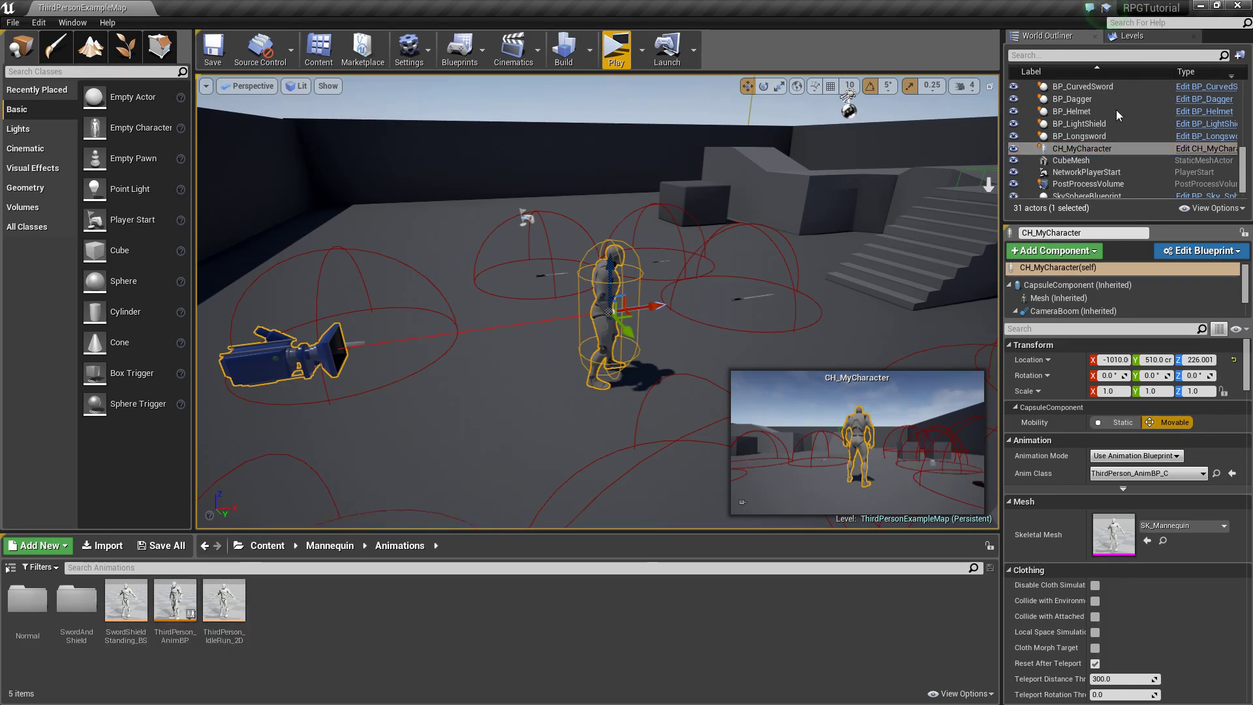
left_click(1212, 149)
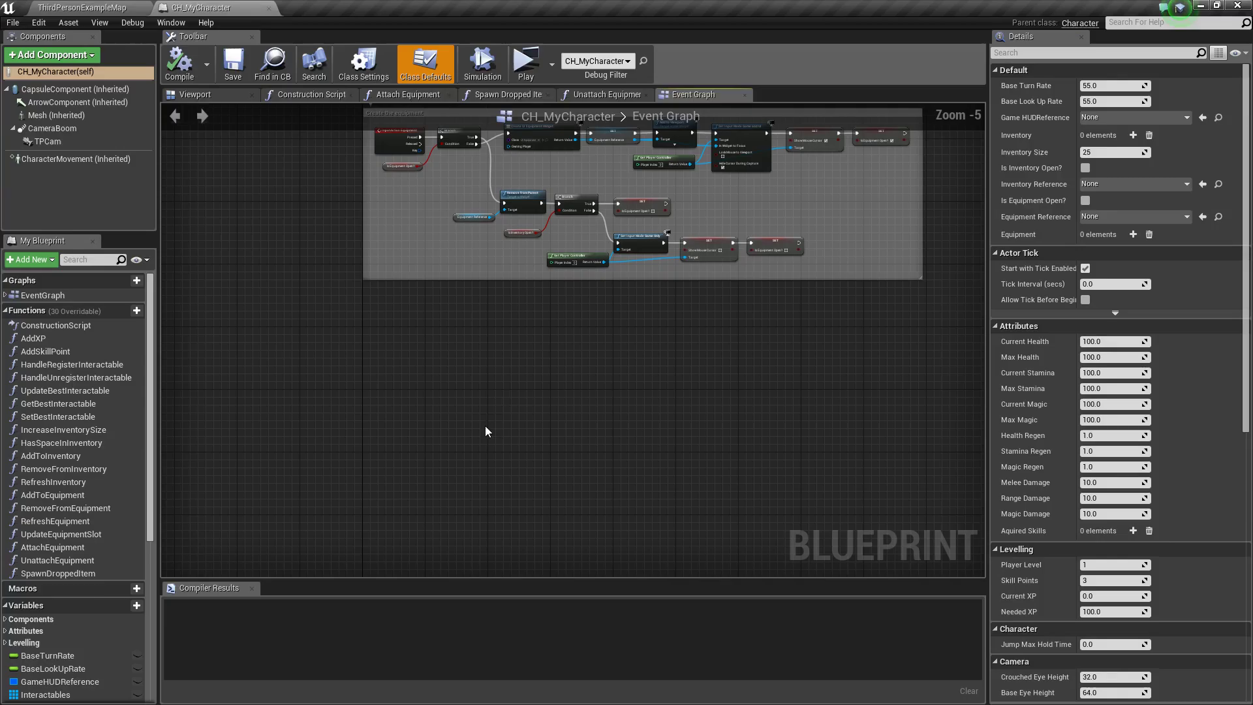
Add a Boolean variable named HasWeaponAttached to the CH_MyCharacter blueprint
scroll(56, 594, "down", 5)
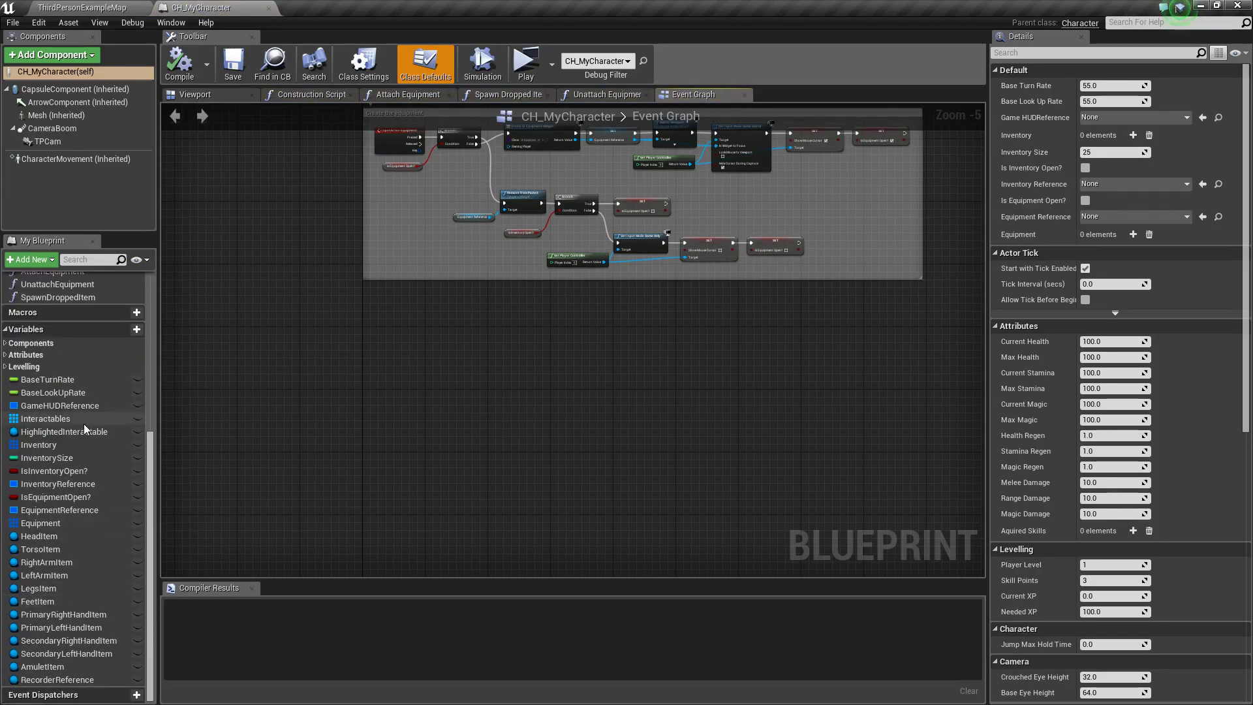
left_click(124, 329)
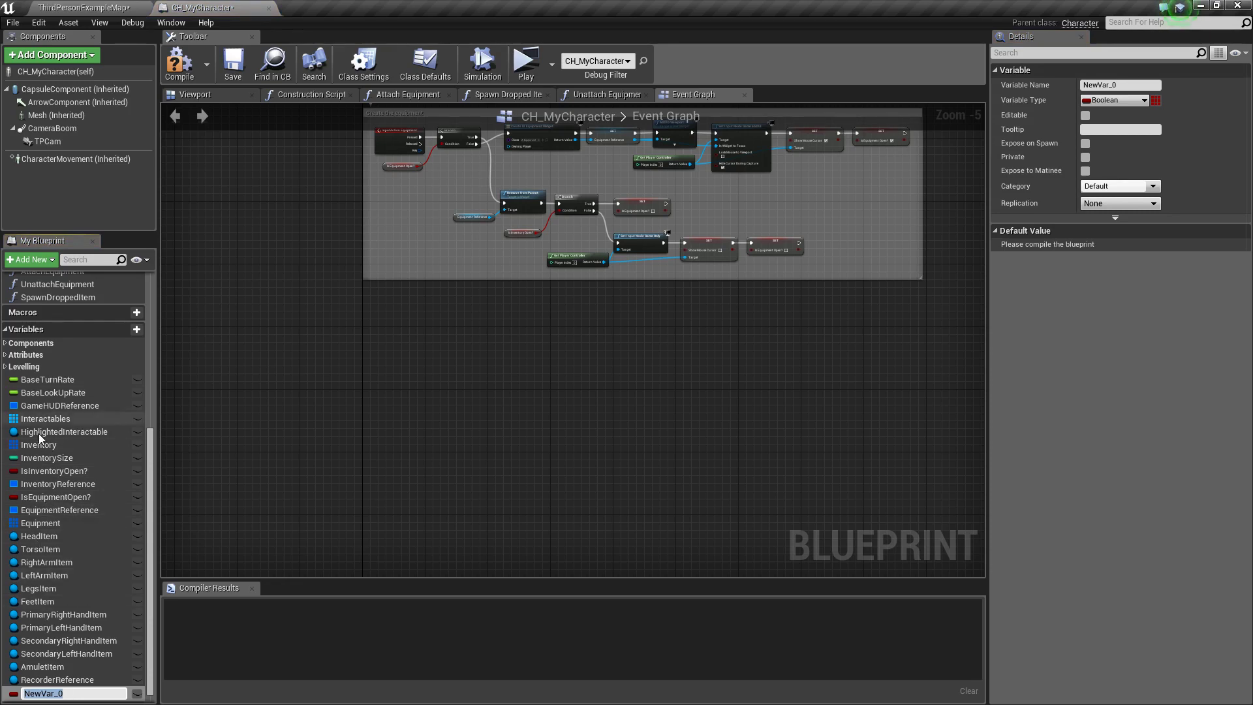
scroll(45, 685, "down", 1)
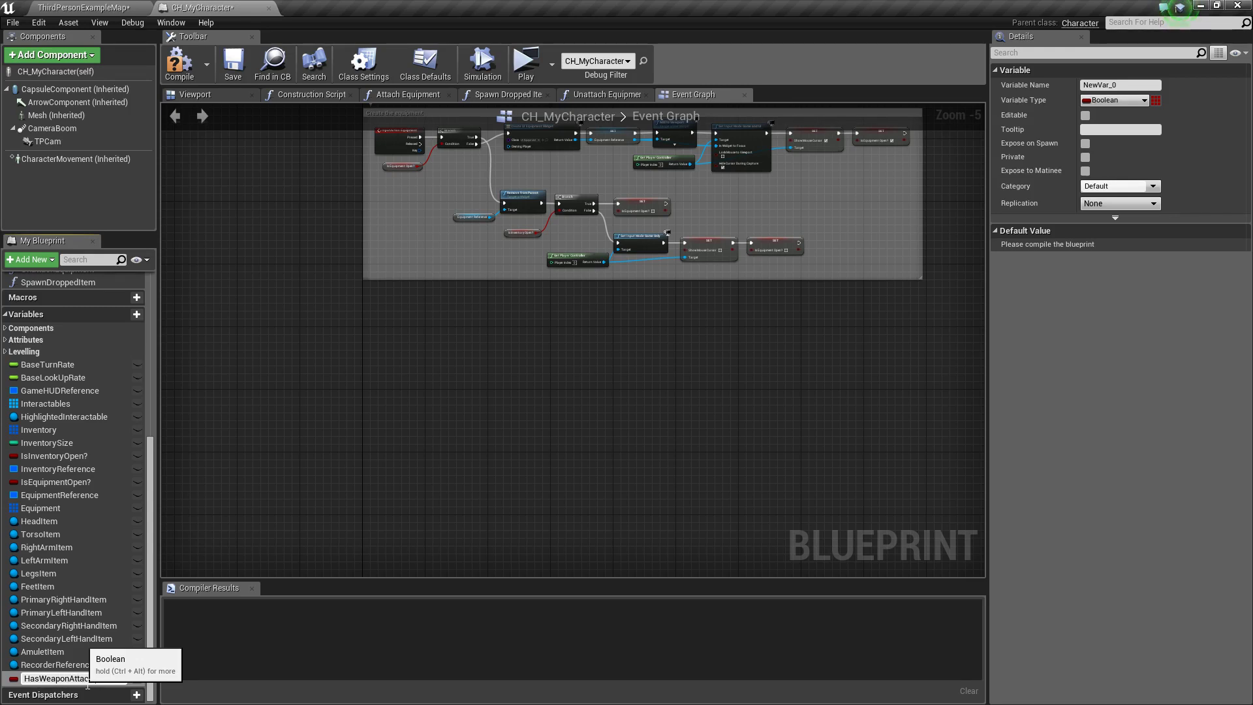
key("Return")
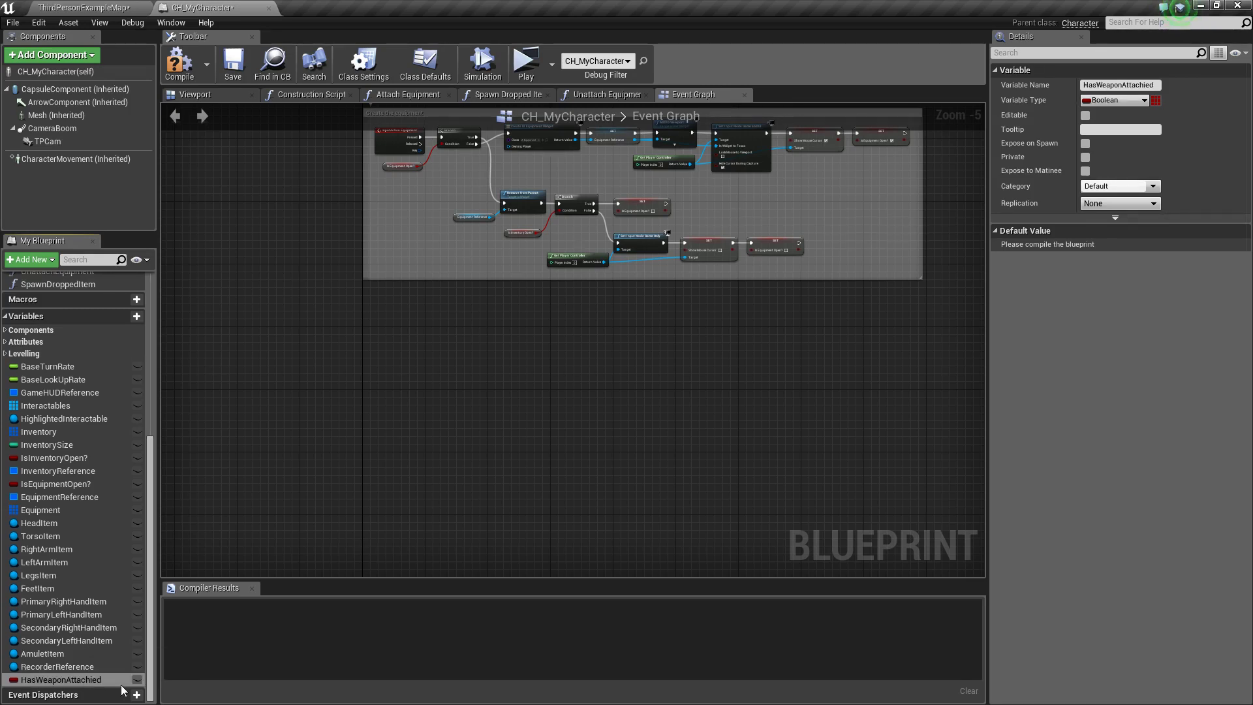
left_click(109, 682)
left_click(103, 681)
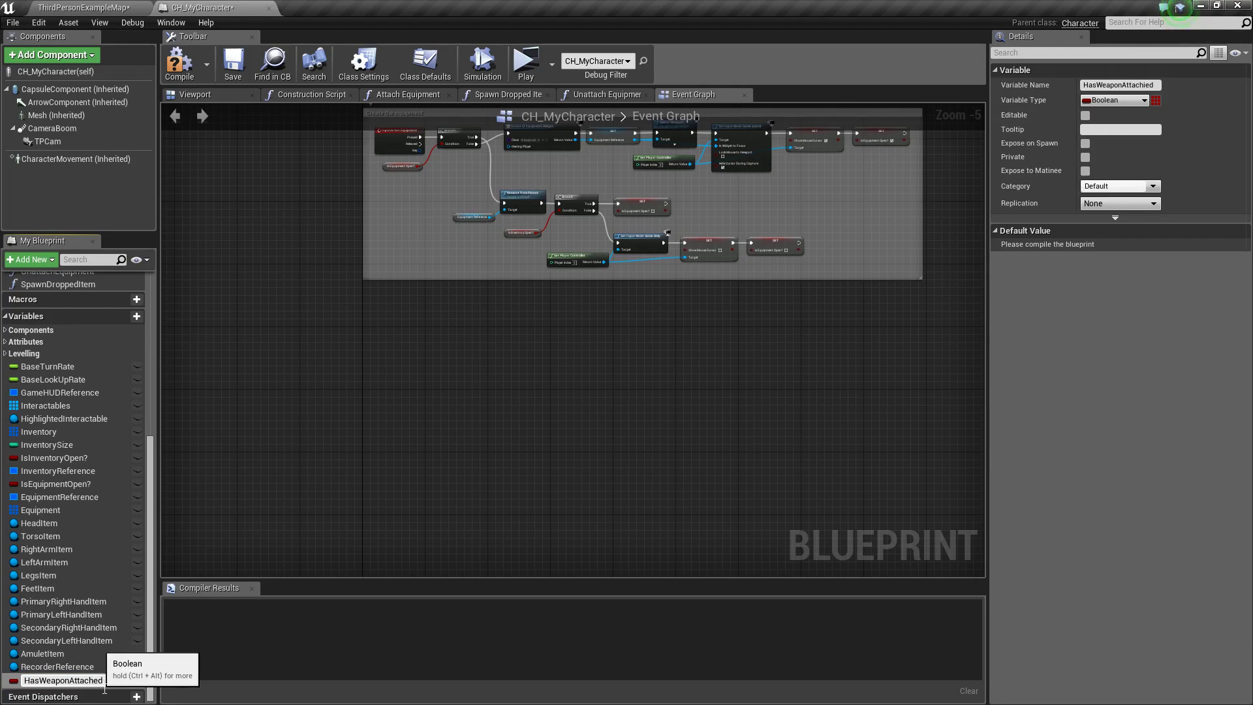
key("Return")
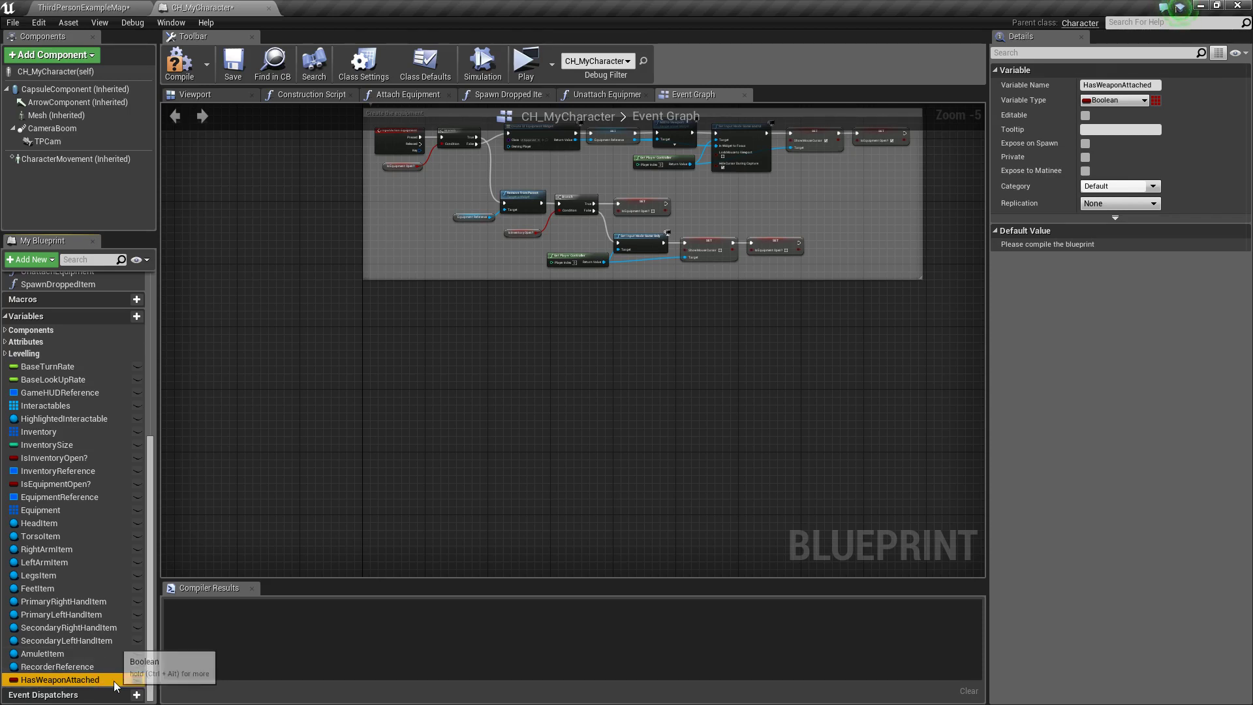
Add a second Boolean variable named HasWeaponSheathed to the CH_MyCharacter blueprint
left_click(136, 316)
type("Has")
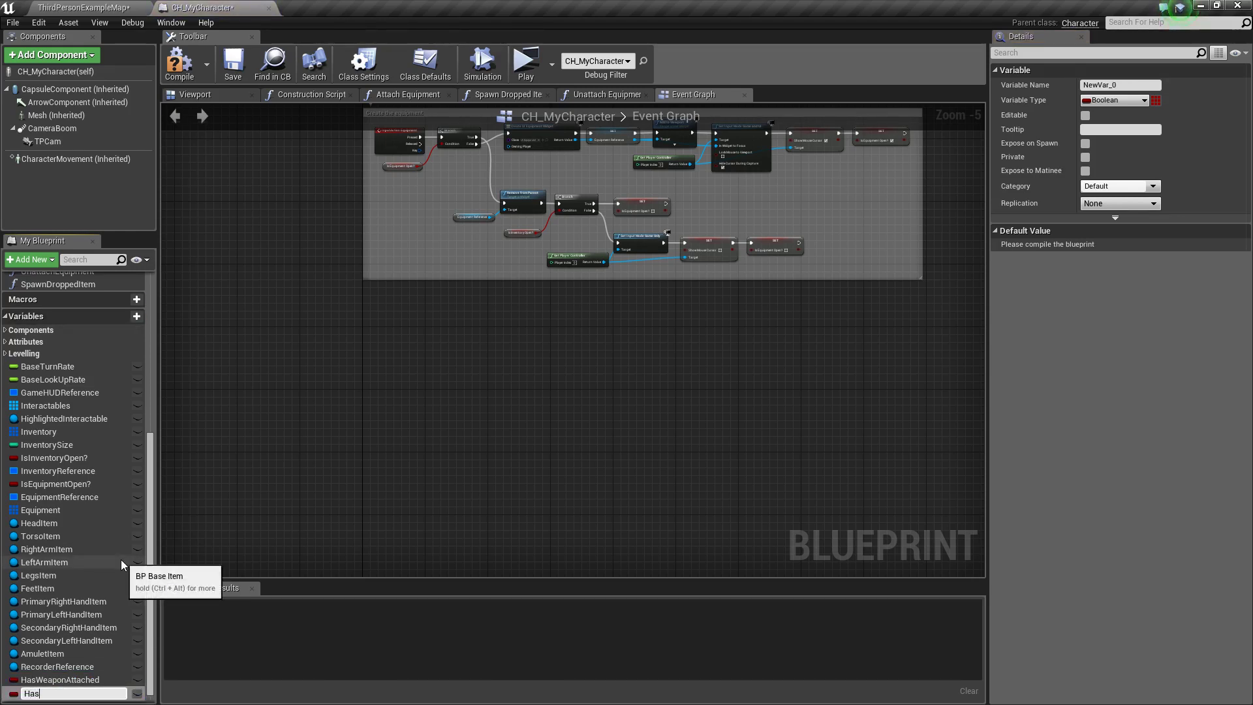
type("WeaponSheathed")
key("Return")
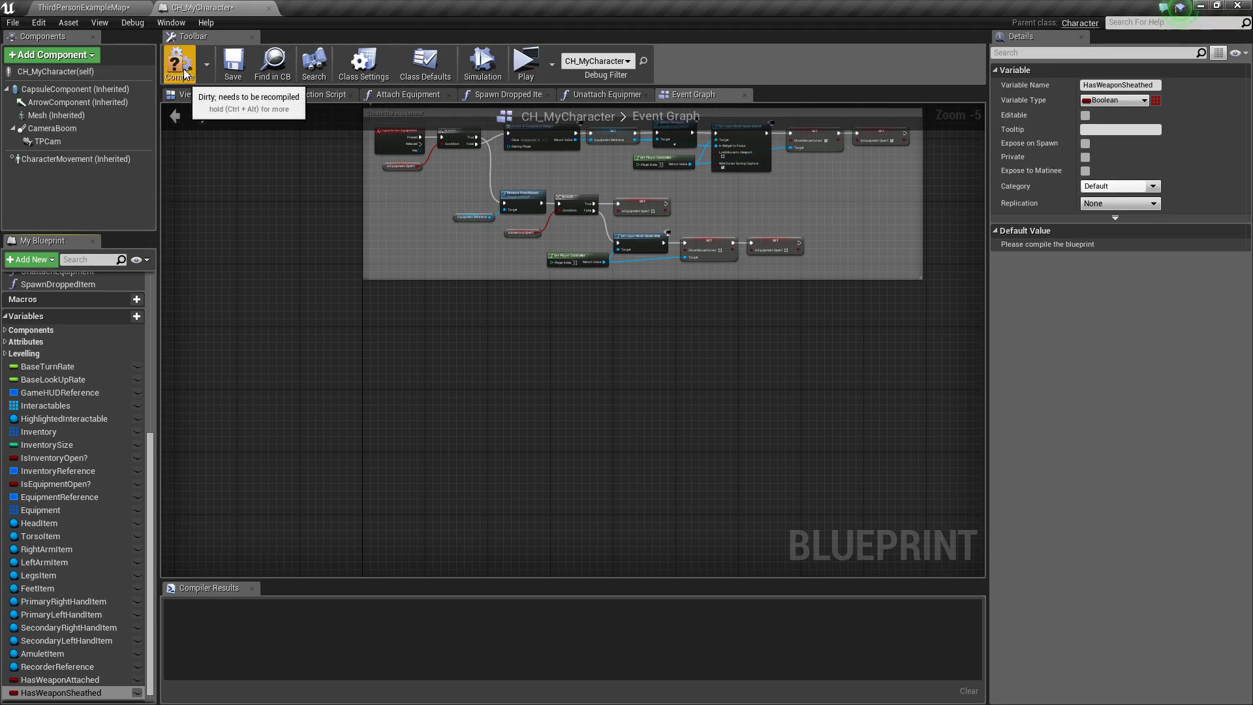
Save the CH_MyCharacter blueprint, then switch back to ThirdPersonExampleMap and save the level
left_click(235, 64)
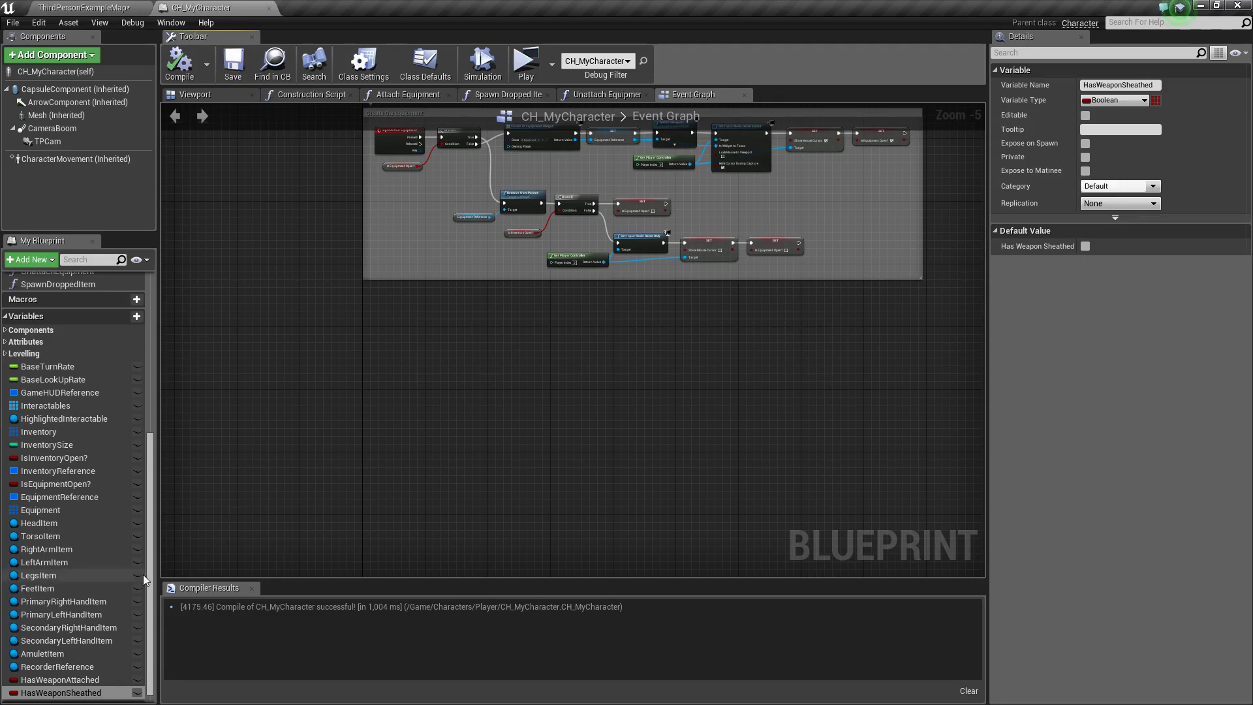
left_click(72, 680)
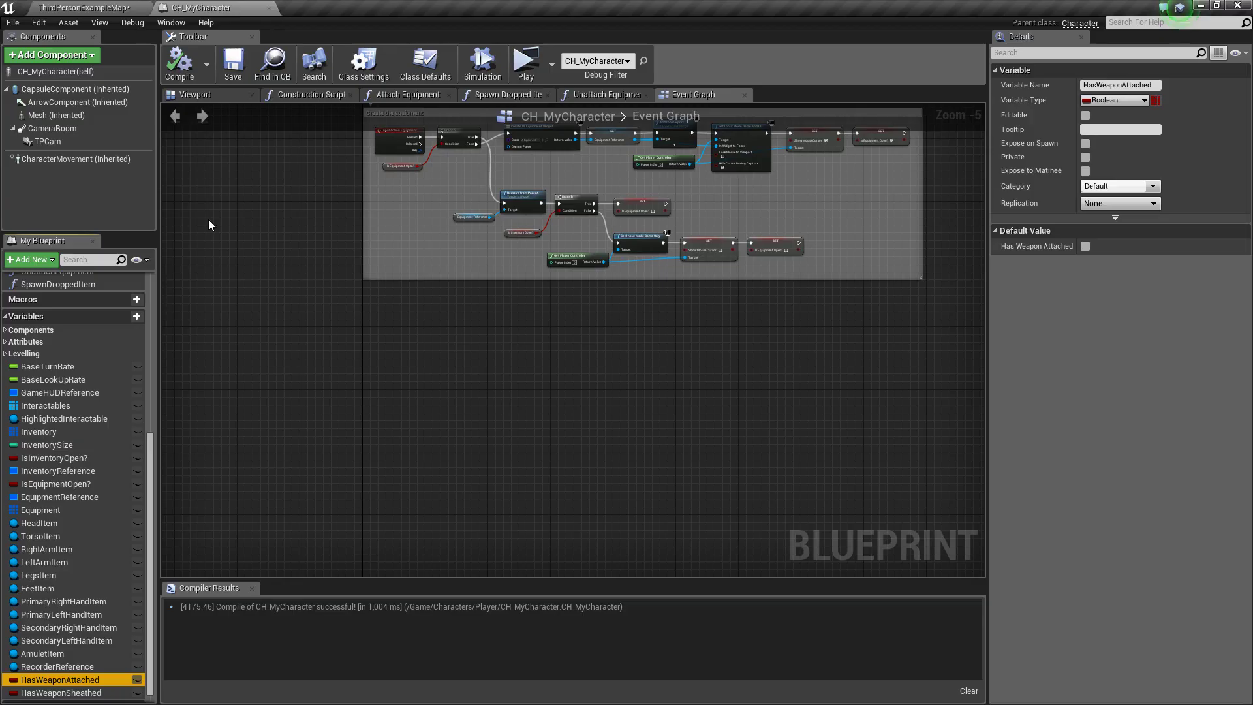
left_click(118, 8)
left_click(213, 52)
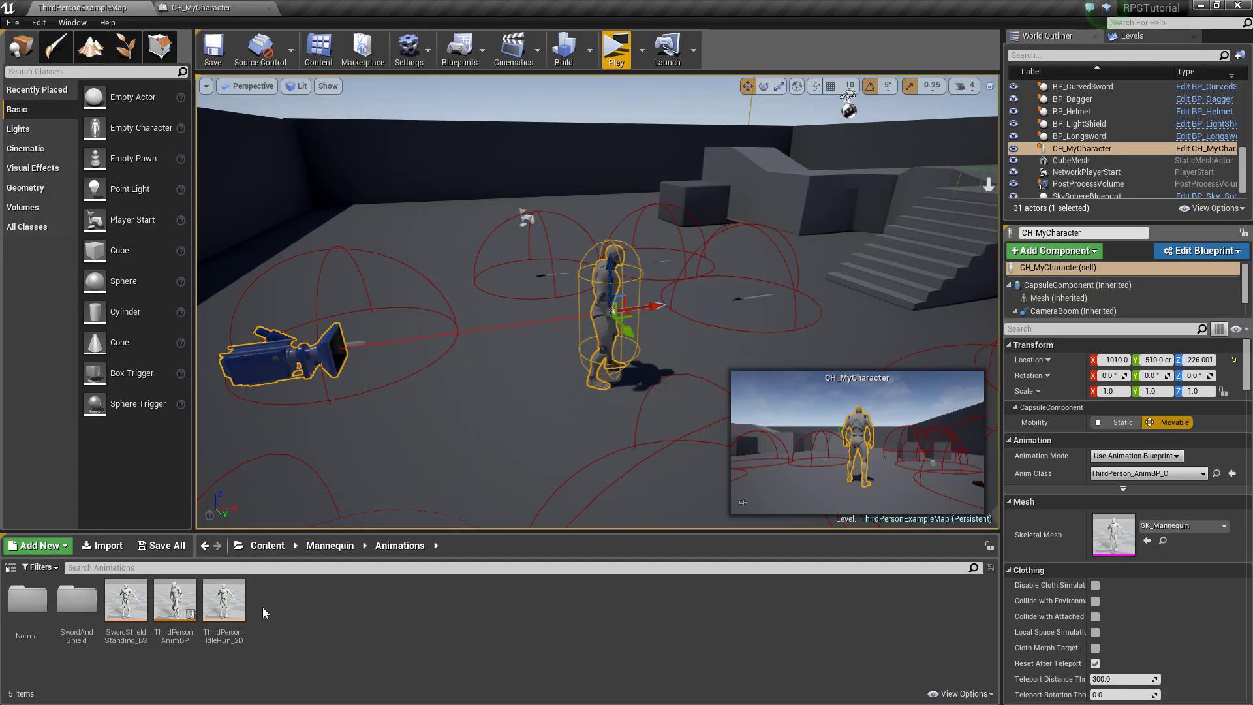
Open the ThirdPerson_AnimBP animation blueprint, close its transition rule graph, and bring up the Event Graph
double_click(190, 612)
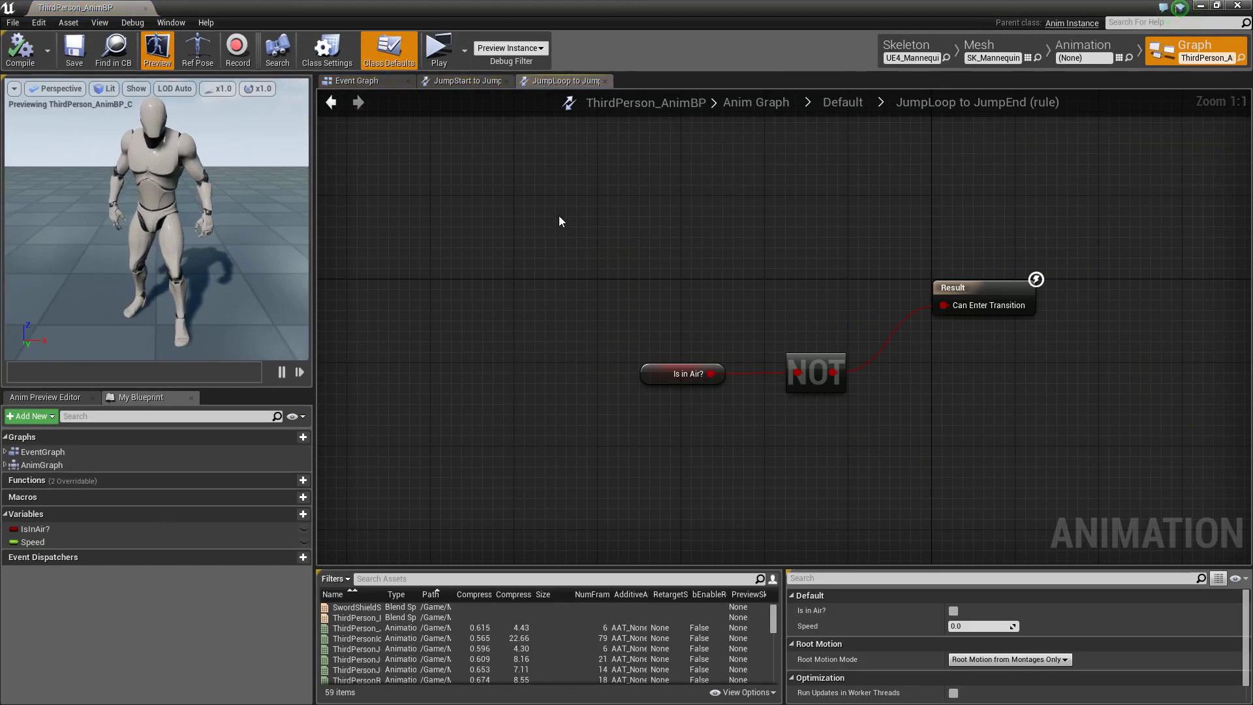
left_click(609, 81)
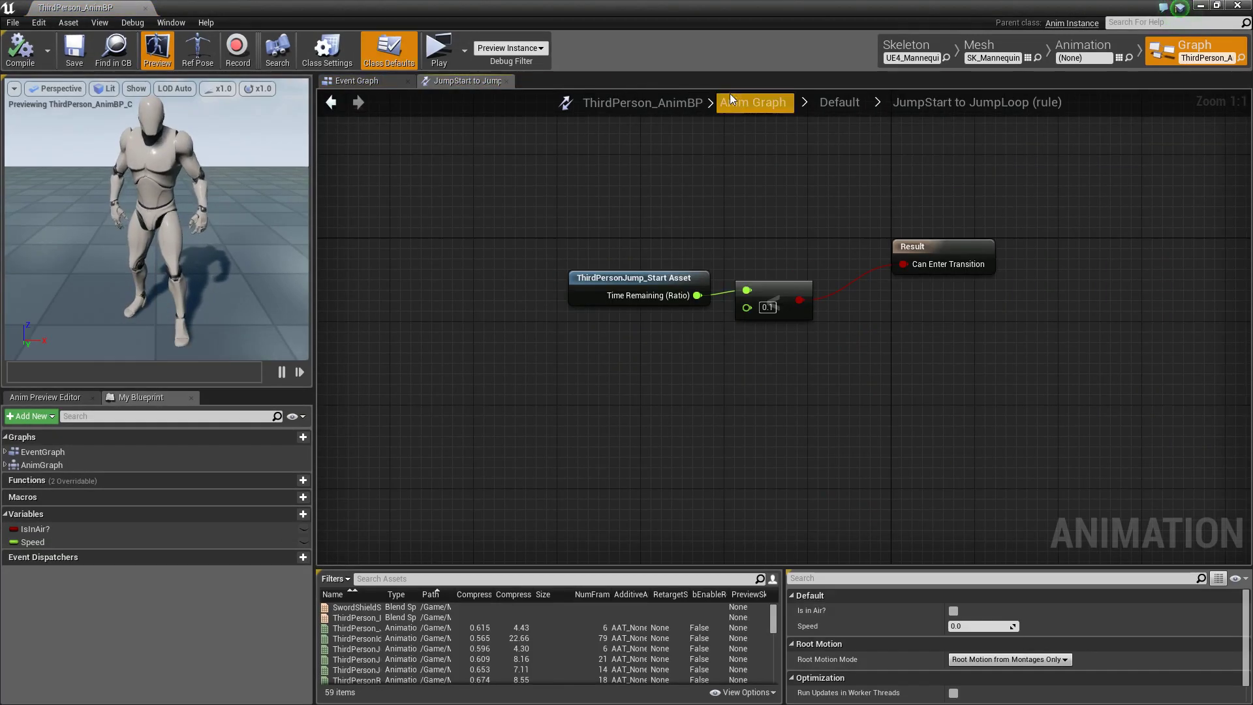
left_click(757, 103)
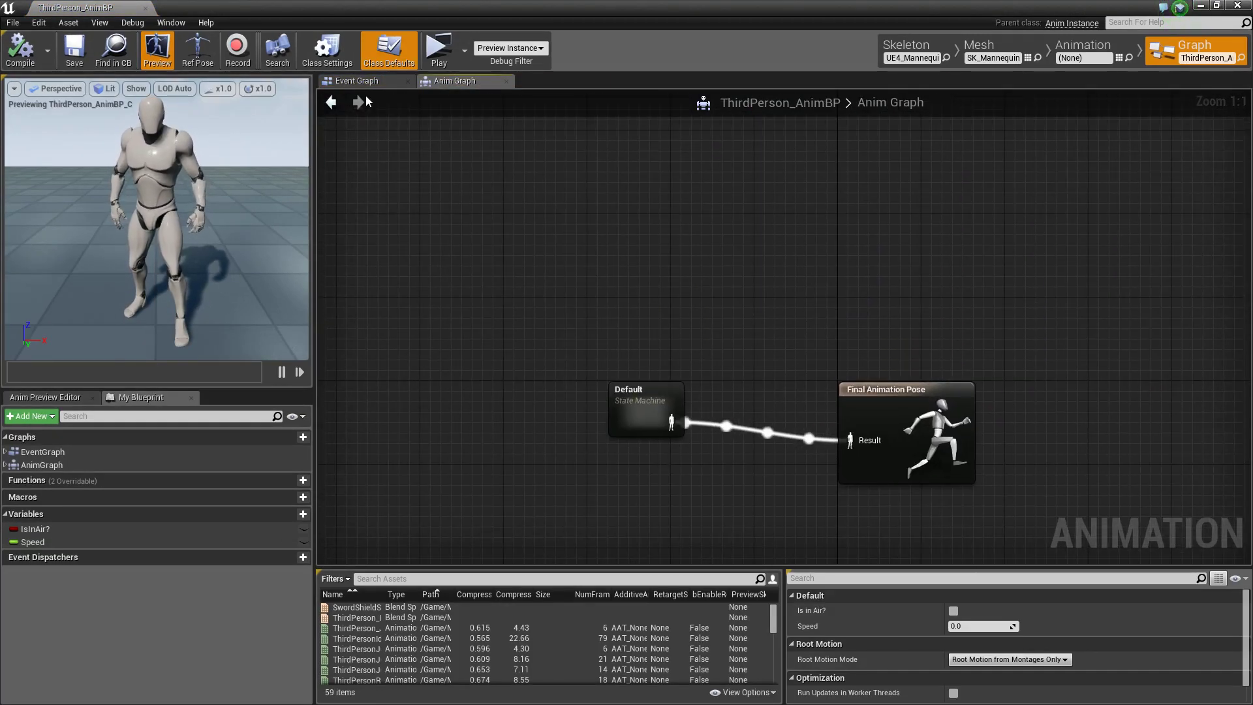
left_click(366, 81)
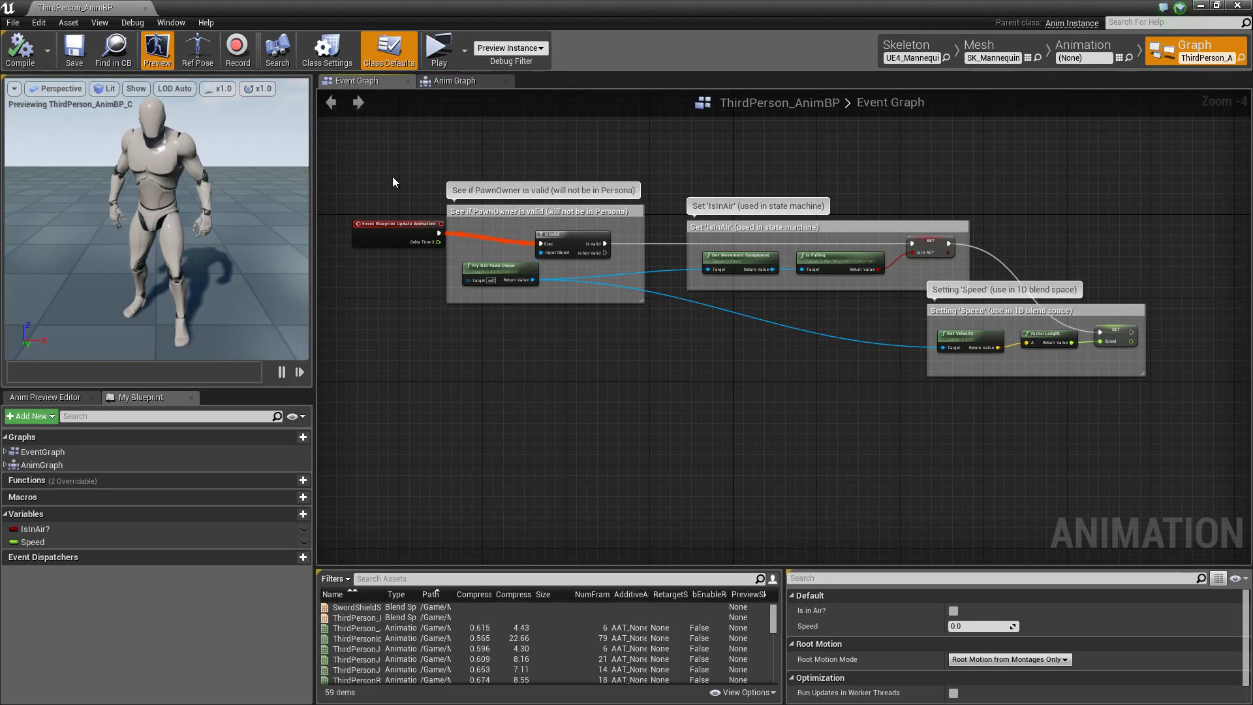
Tidy the PawnOwner validity check by spacing out the Try Get Pawn Owner and IsValid nodes and widening their comment box
scroll(393, 182, "up", 2)
right_click_drag(393, 183, 462, 229)
left_click_drag(468, 299, 461, 320)
left_click(512, 381)
right_click_drag(512, 381, 505, 320)
scroll(506, 306, "up", 2)
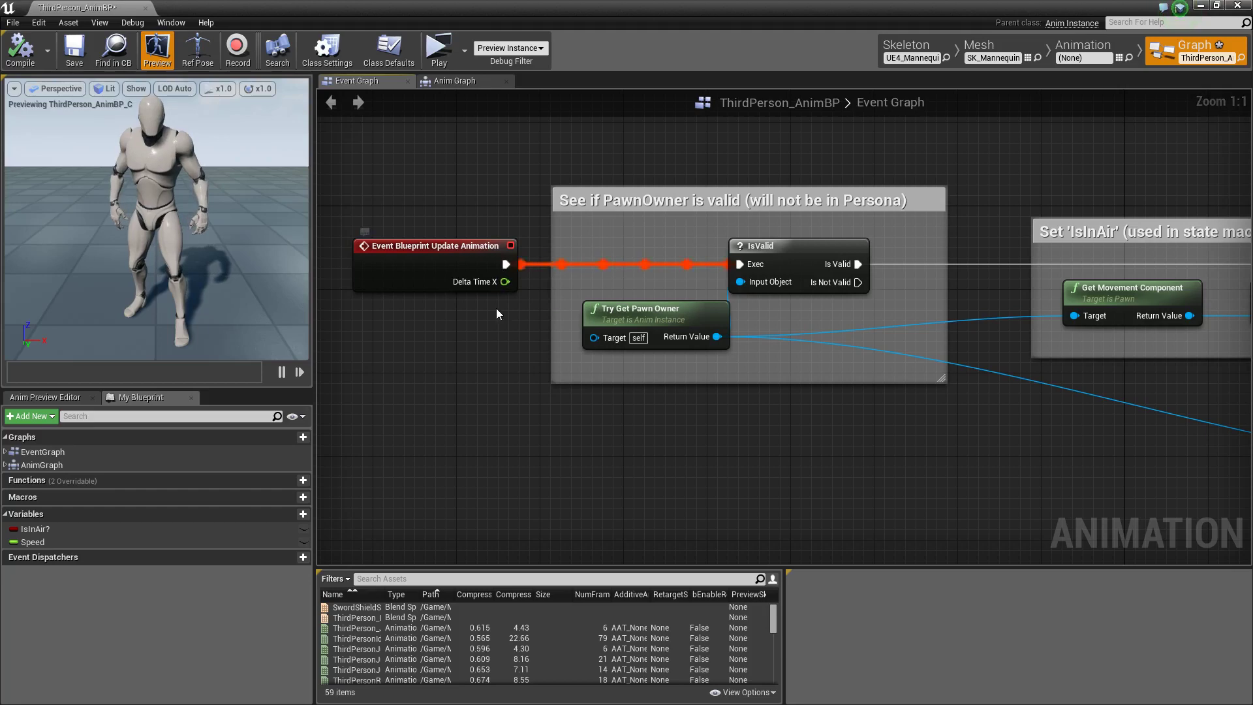
right_click_drag(840, 336, 711, 325)
left_click_drag(573, 314, 564, 310)
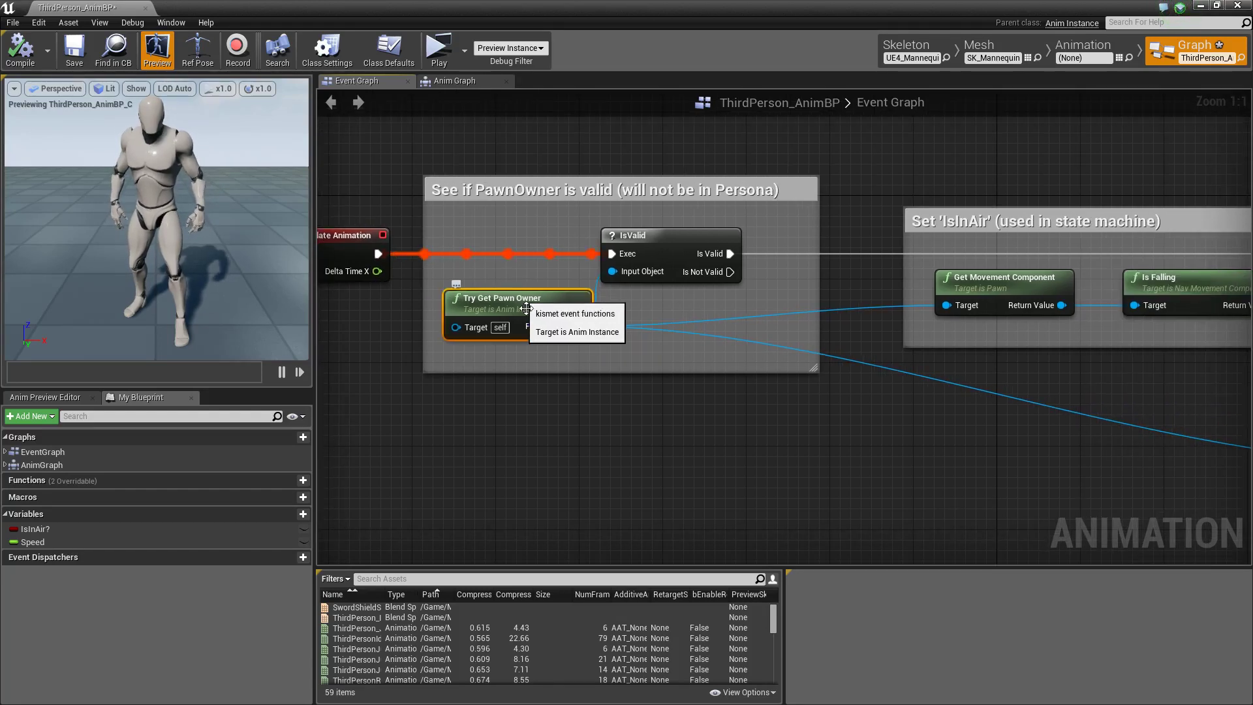
left_click_drag(423, 316, 413, 315)
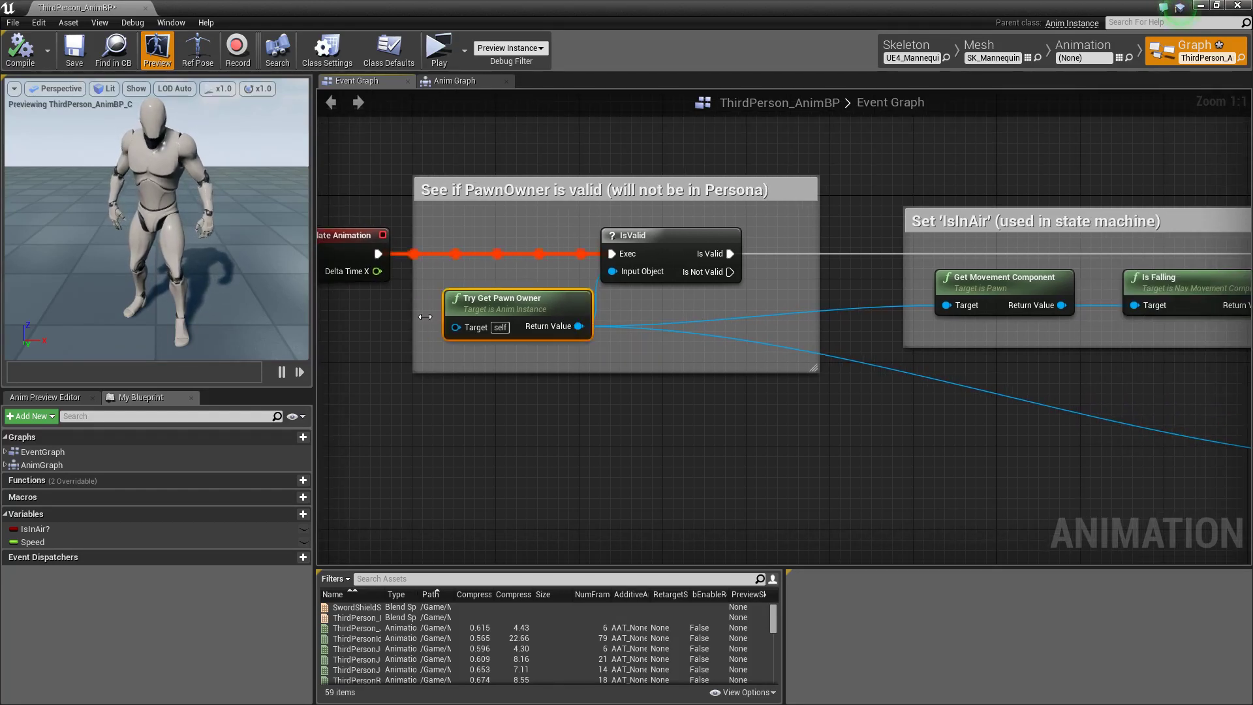
left_click(722, 356)
right_click_drag(722, 357, 554, 370)
left_click_drag(495, 262, 526, 262)
right_click_drag(685, 367, 798, 308)
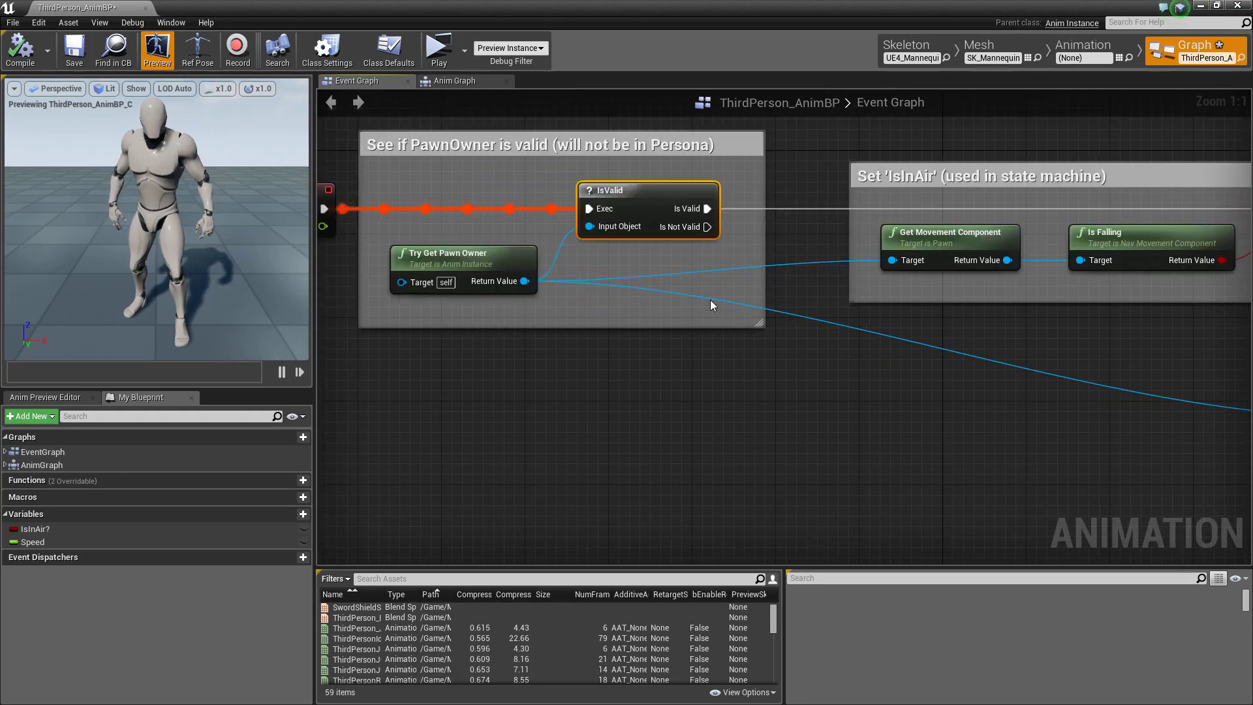
Add a Calculate Direction node executed after the SET Speed node
right_click_drag(893, 321, 824, 333)
right_click_drag(1031, 321, 836, 292)
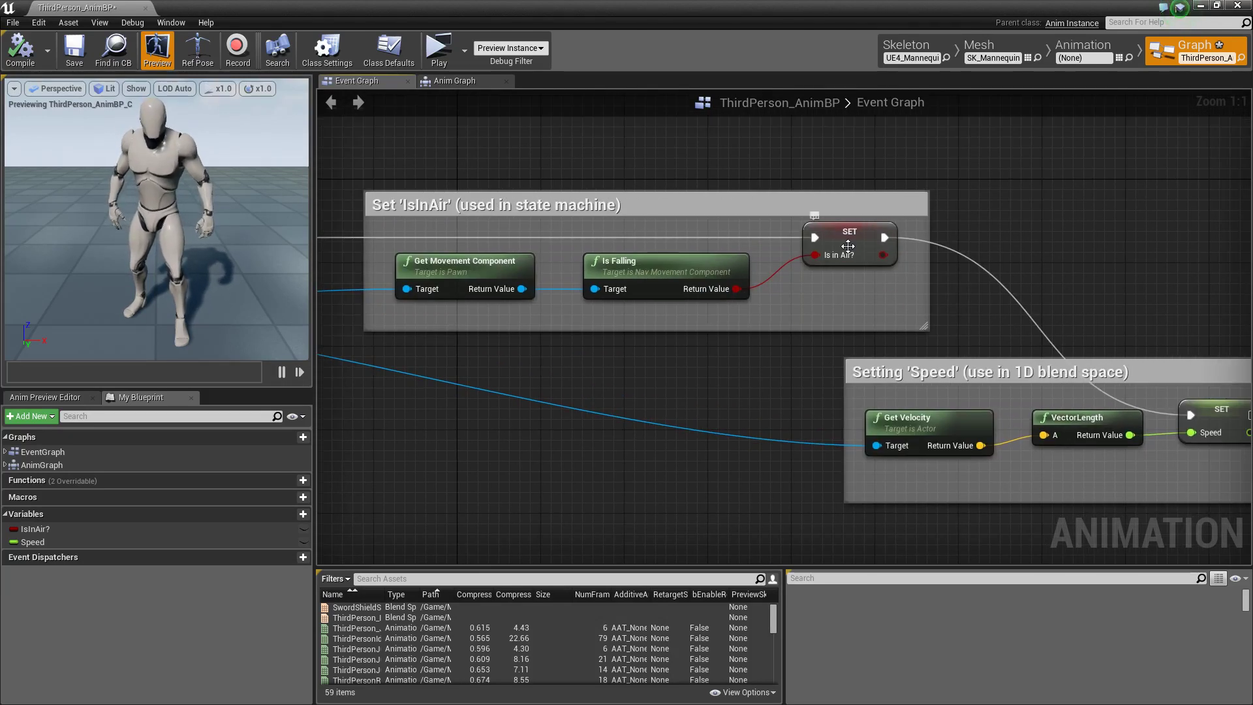
right_click_drag(857, 255, 730, 190)
right_click_drag(714, 328, 824, 299)
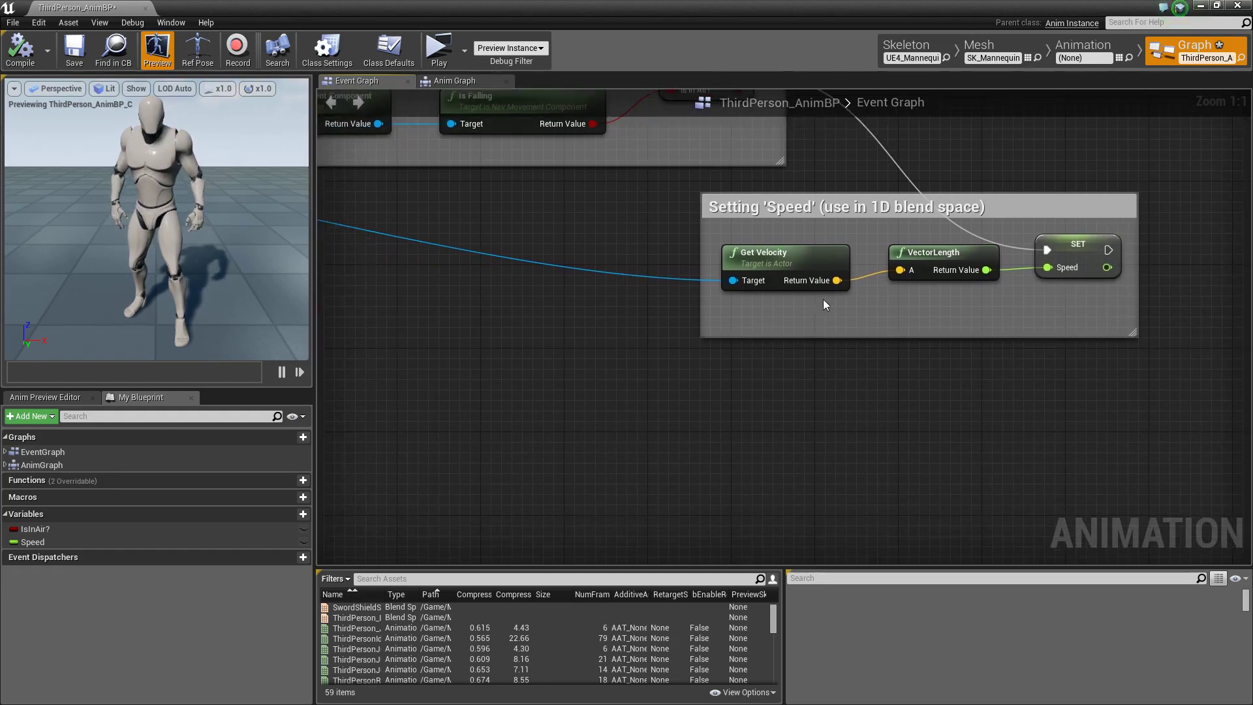
scroll(819, 291, "down", 2)
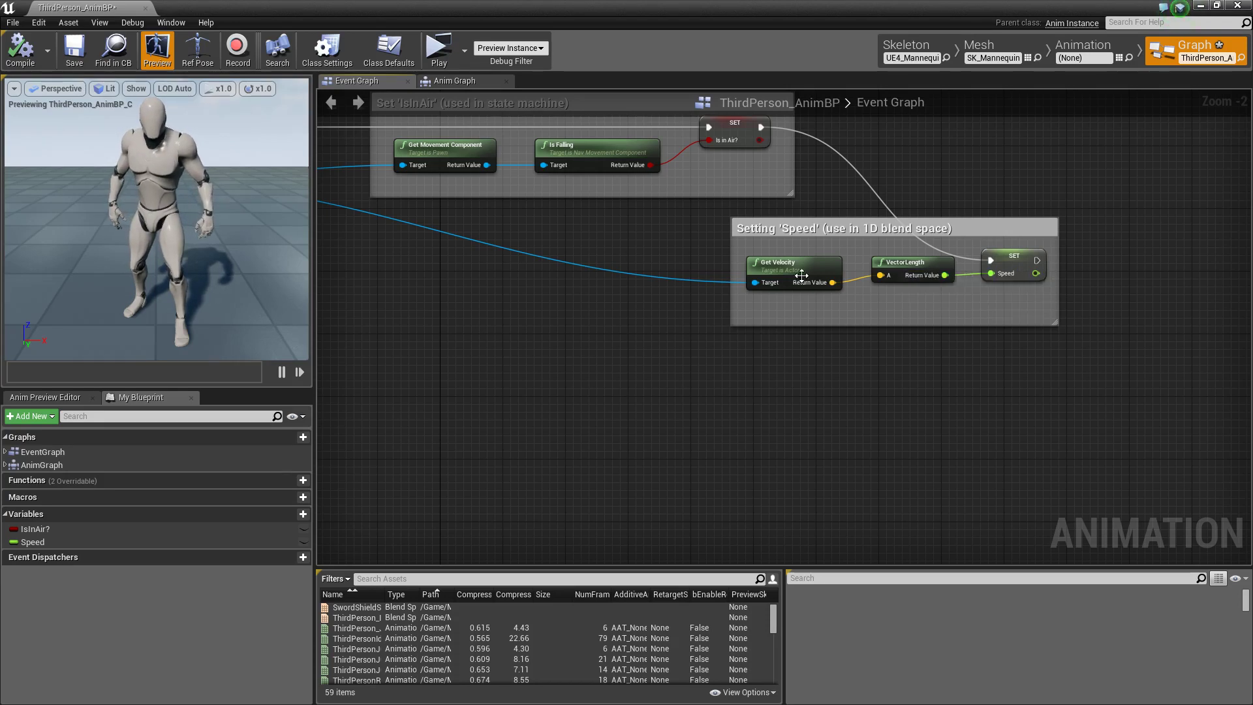
right_click_drag(820, 320, 628, 333)
scroll(722, 381, "up", 2)
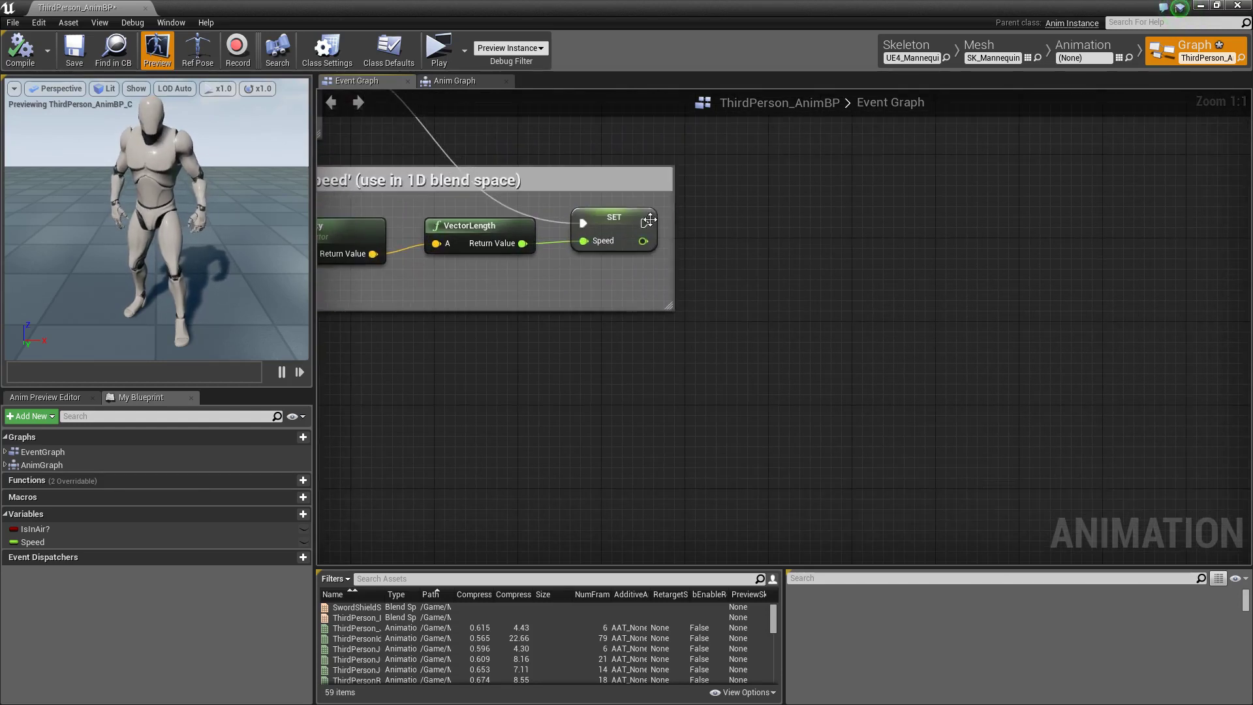
left_click_drag(768, 304, 766, 304)
type("calcul")
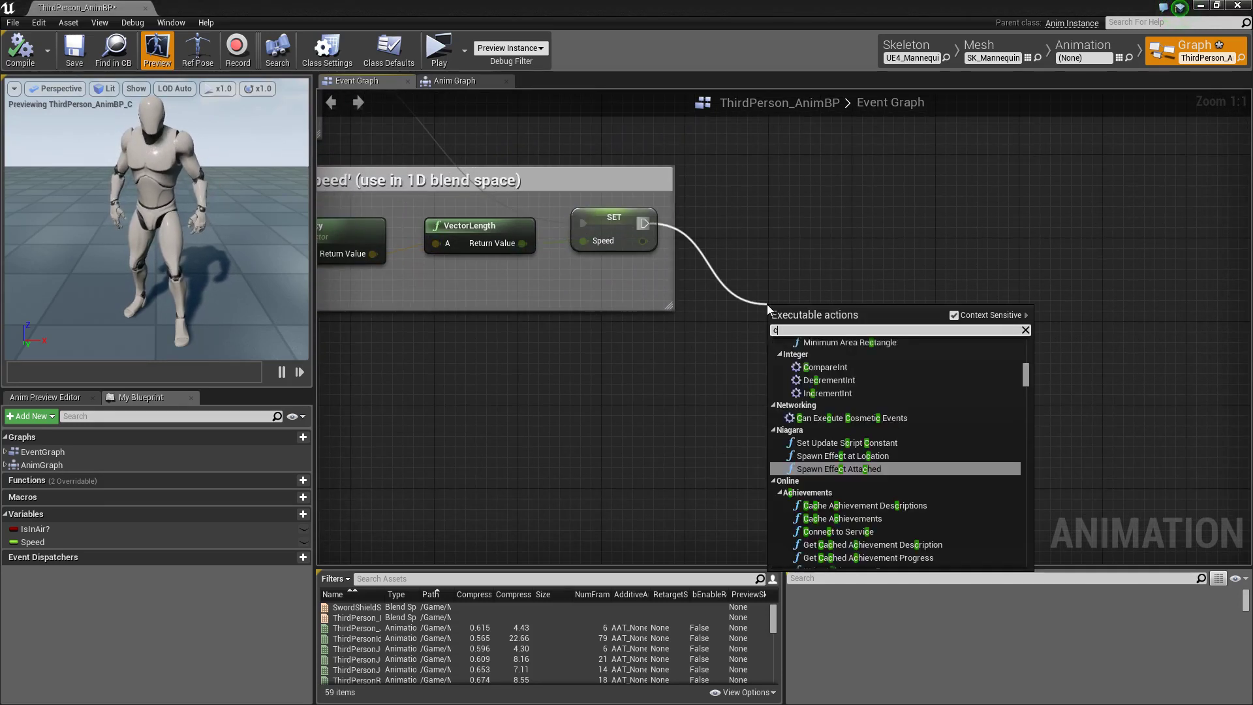
key("Return")
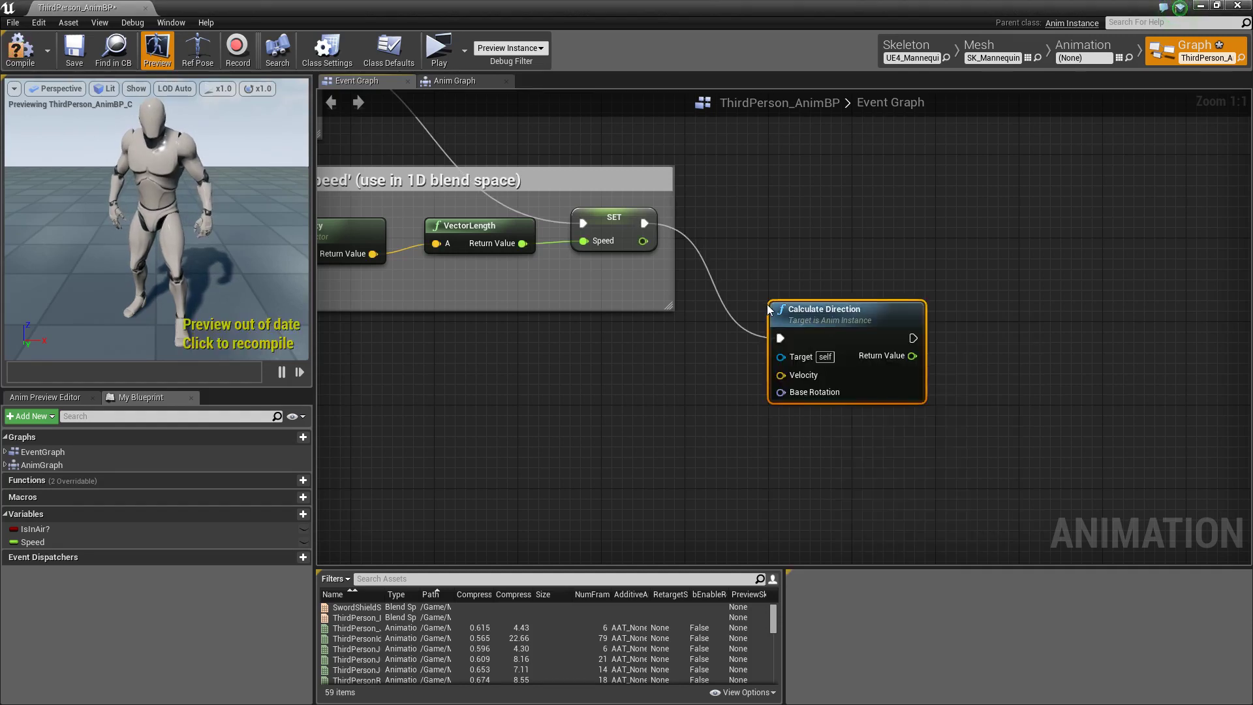
Connect Get Velocity's return value to the Velocity input of Calculate Direction
scroll(766, 304, "down", 1)
right_click_drag(766, 304, 912, 314)
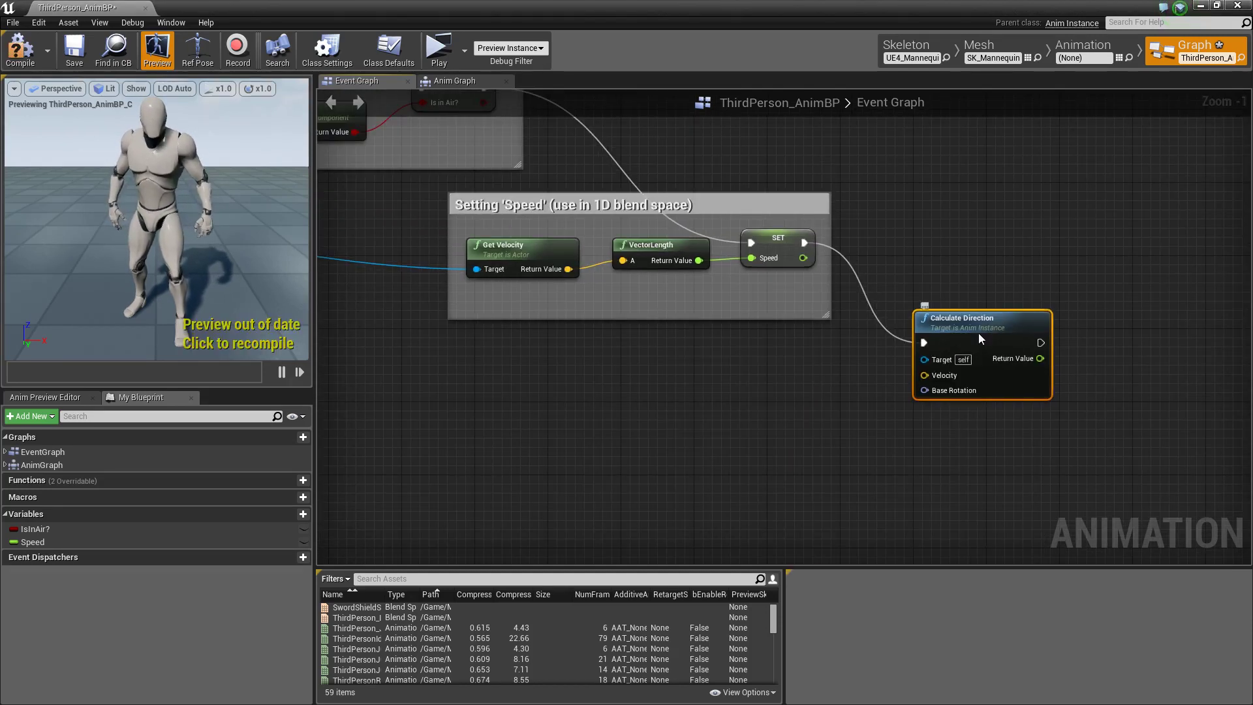
scroll(821, 359, "up", 1)
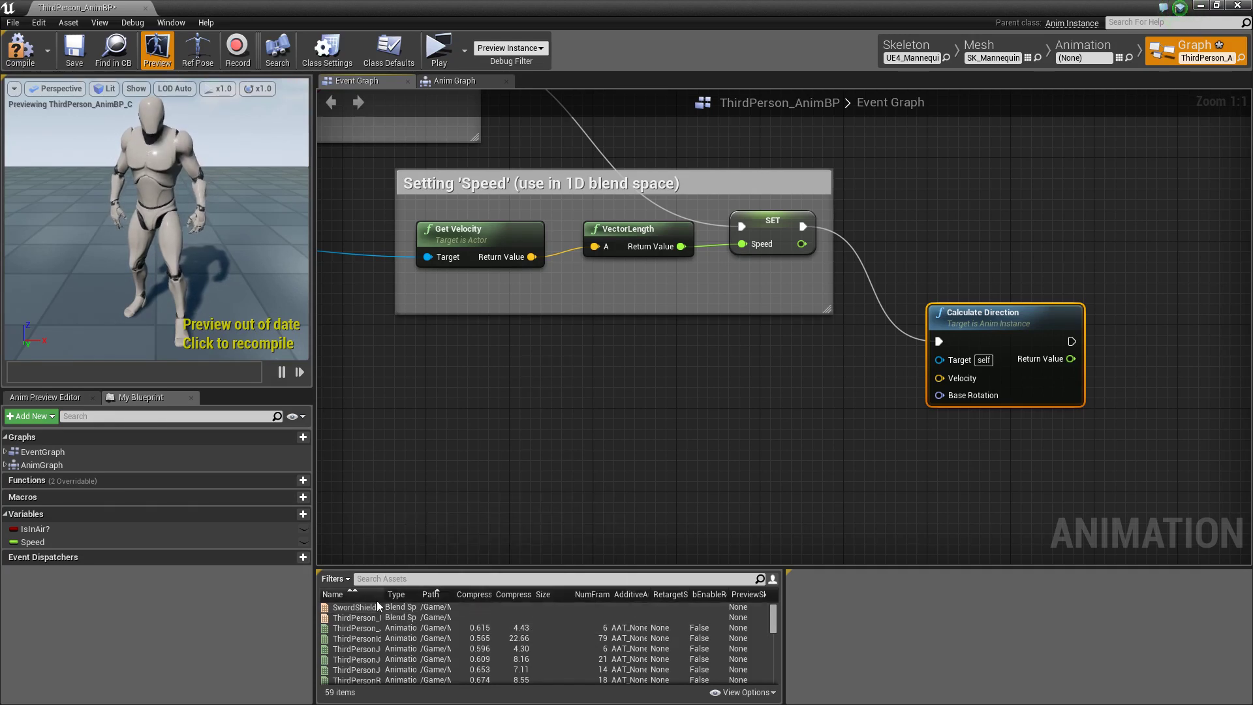
mouse_move(739, 428)
right_mouse_down()
mouse_move(750, 448)
mouse_move(728, 435)
right_mouse_up()
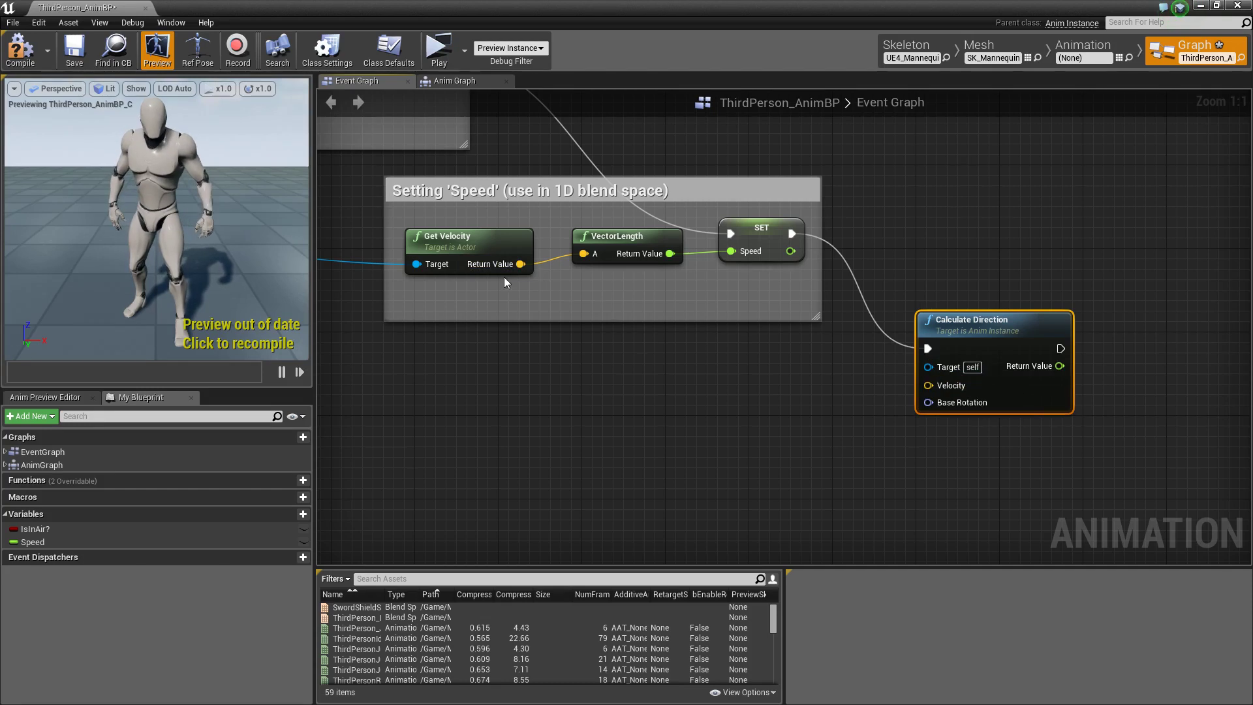
left_click_drag(521, 264, 950, 387)
Add a second Try Get Pawn Owner node below the Setting 'Speed' comment box
right_click_drag(880, 421, 997, 418)
right_click_drag(547, 434, 992, 476)
scroll(992, 476, "down", 3)
right_click_drag(534, 388, 709, 405)
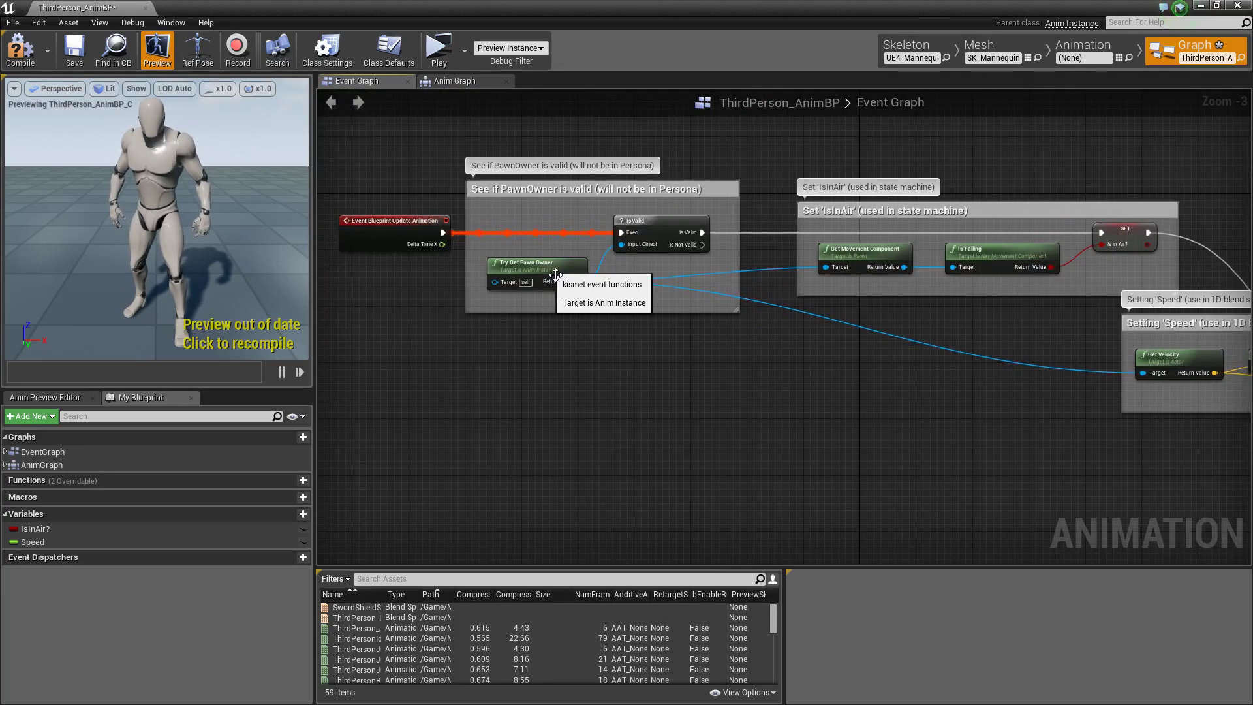
right_click_drag(1057, 448, 552, 432)
scroll(726, 443, "up", 3)
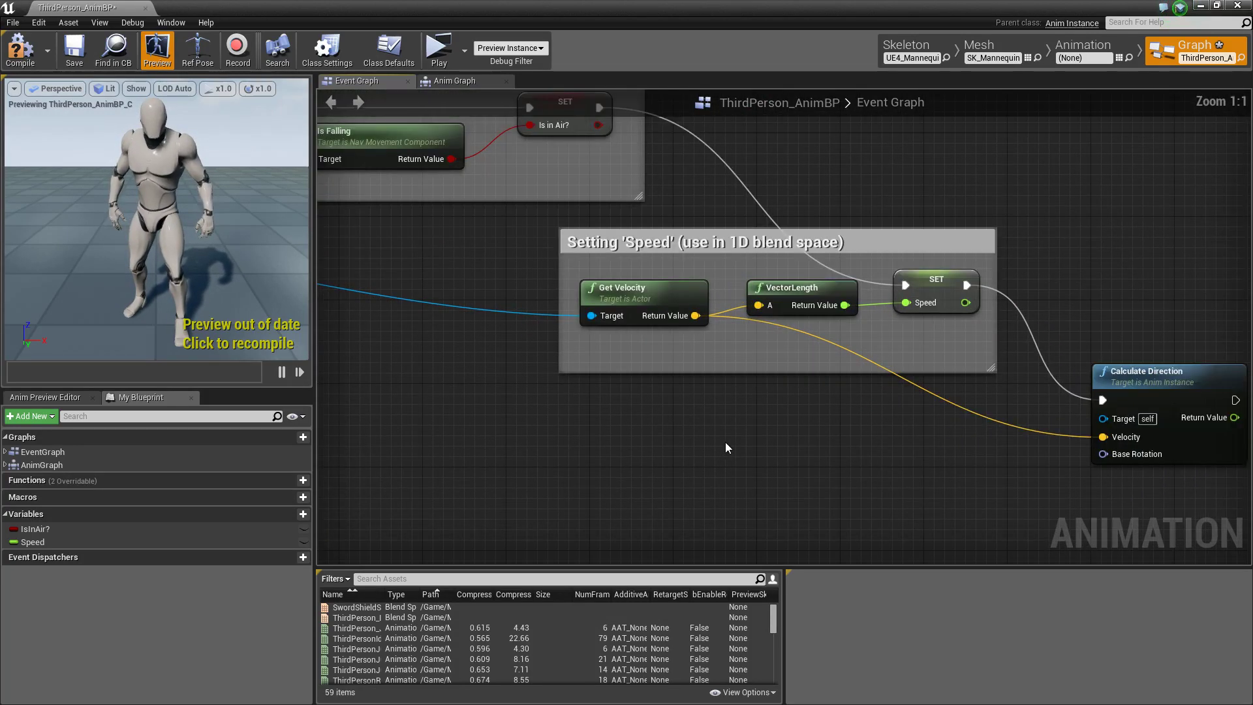
right_click(652, 422)
type("try get p")
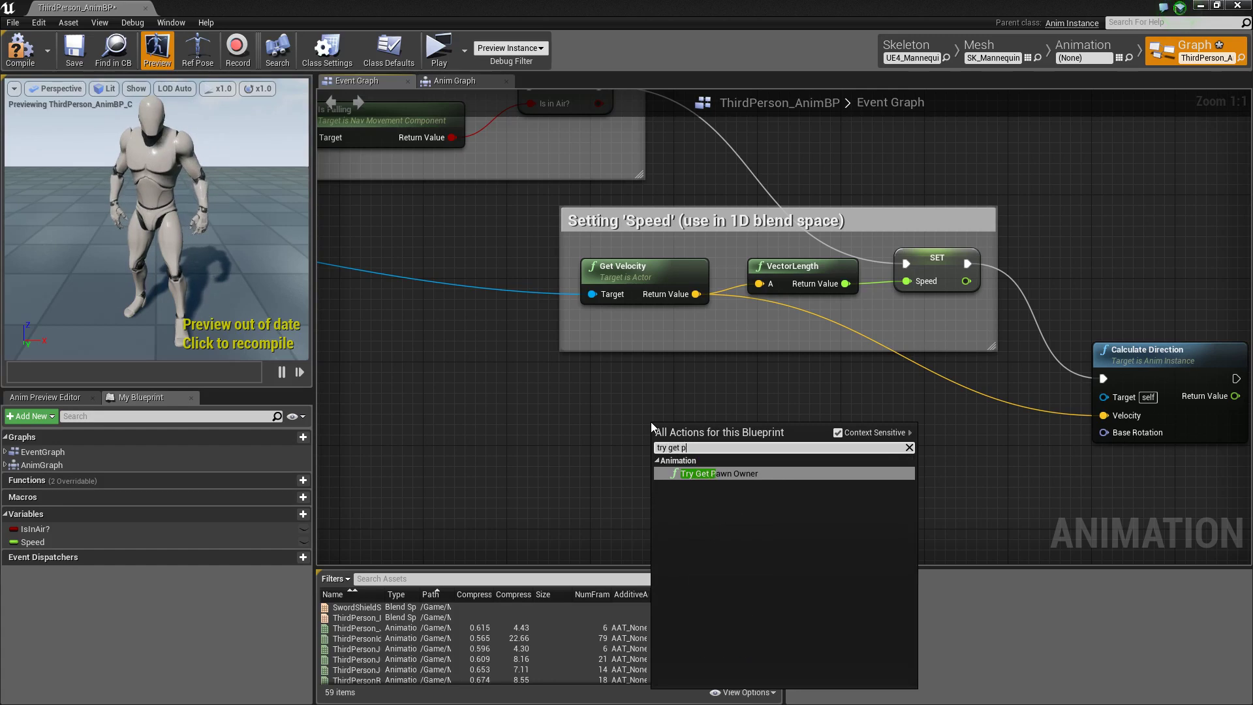
key("Return")
Add a GetActorRotation node targeting the new Try Get Pawn Owner and feed its return value into Calculate Direction's Base Rotation
right_click_drag(700, 462, 595, 457)
left_click_drag(597, 456, 632, 455)
type("get acot")
key("BackSpace")
key("BackSpace")
type("torr")
key("Down")
key("Return")
left_click_drag(675, 462, 676, 431)
left_click_drag(748, 455, 767, 440)
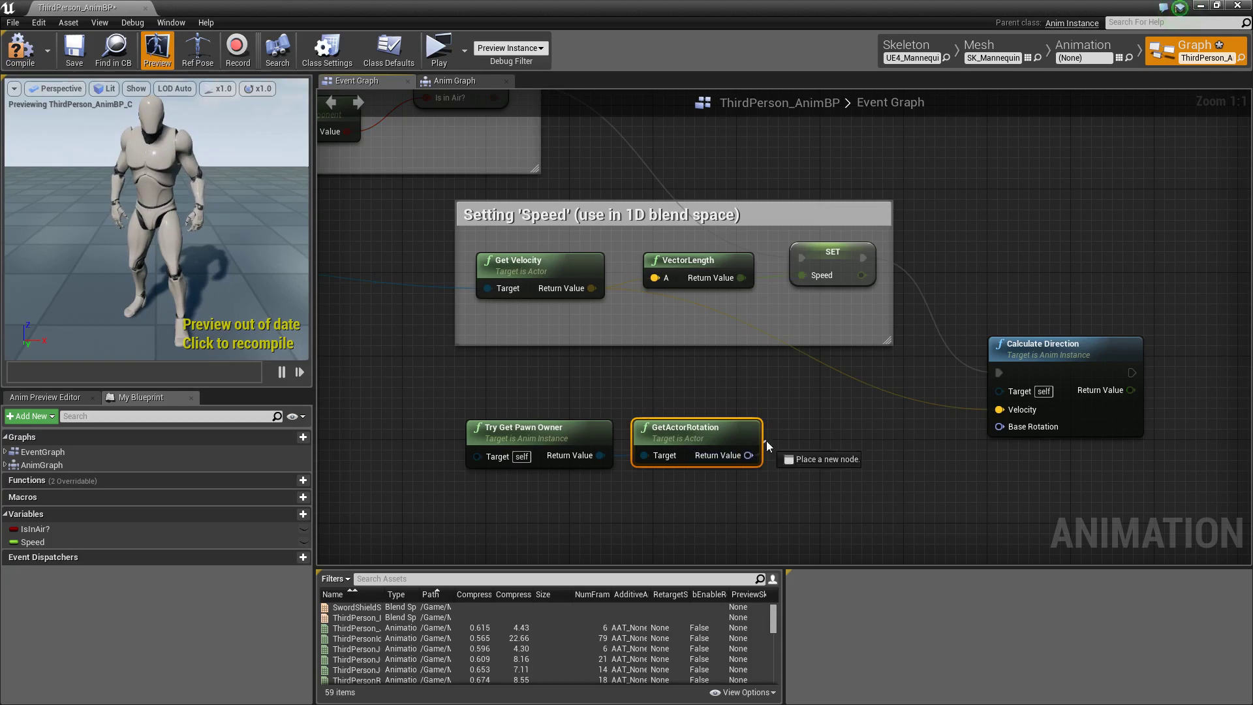
left_click_drag(1045, 426, 1000, 427)
left_click_drag(563, 503, 801, 420)
Promote Calculate Direction's return value to a variable named Direction and place its SET node beside it
left_click(1010, 461)
right_click_drag(1009, 461, 777, 479)
right_click(894, 408)
left_click(943, 425)
type("Direction")
key("Return")
left_click_drag(1080, 360, 1024, 383)
Duplicate the Try Get Pawn Owner node into the empty area below Calculate Direction
left_click(1005, 448)
right_click_drag(1024, 477, 959, 367)
right_click_drag(647, 517, 787, 455)
left_click_drag(456, 215, 448, 271)
right_click_drag(891, 364, 673, 367)
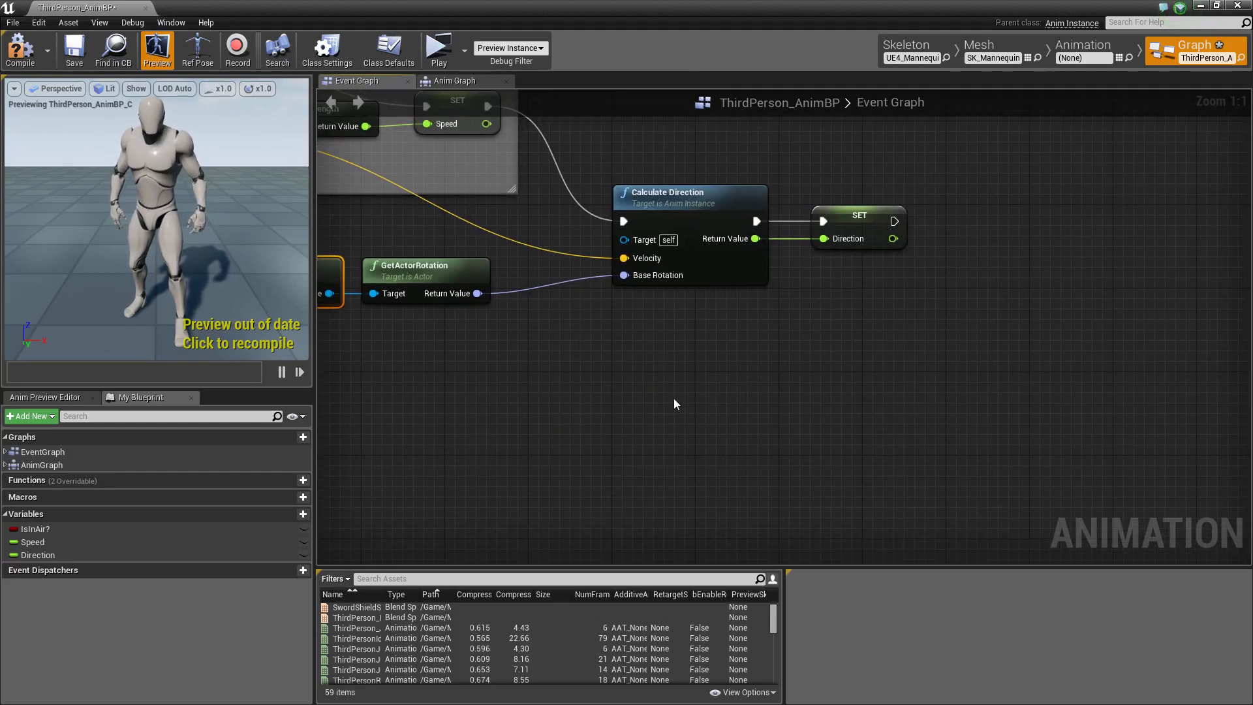
key("ctrl+v")
right_click_drag(681, 435, 691, 433)
right_click_drag(878, 423, 725, 459)
Cast the duplicated Try Get Pawn Owner's return value to CH_MyCharacter and execute the cast after SET Direction
left_click_drag(675, 480, 730, 456)
type("cast to CH")
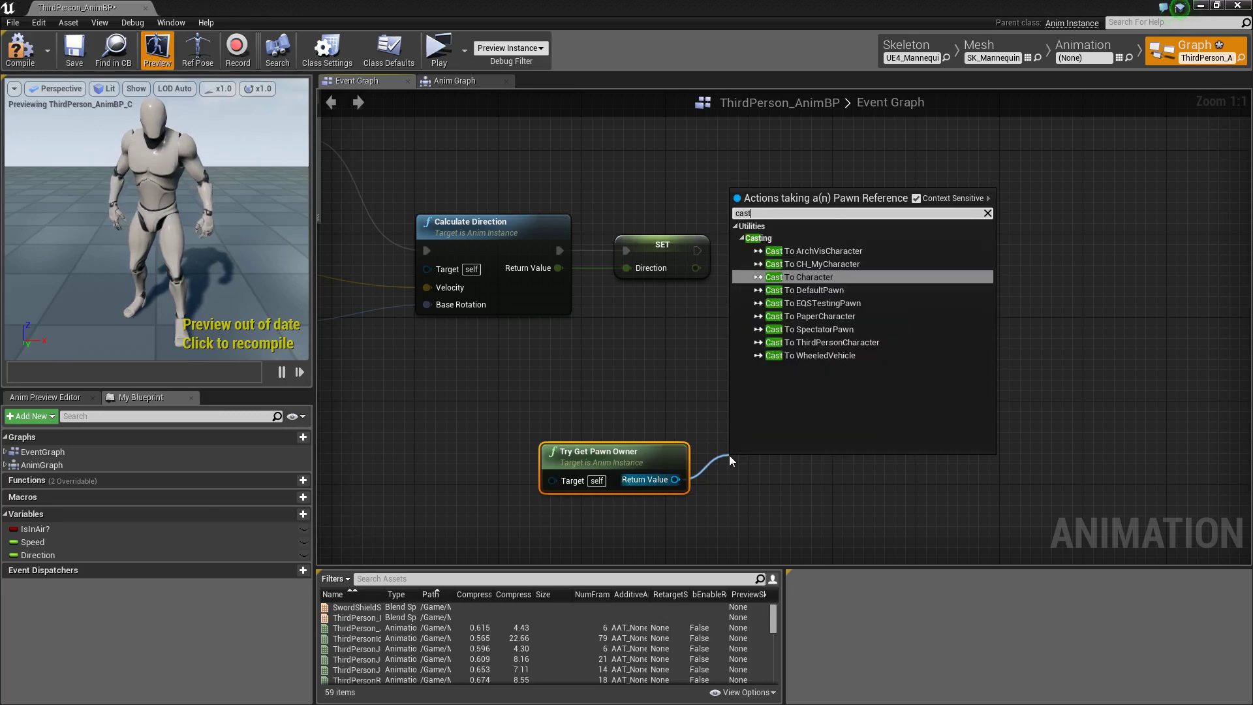
key("Down")
key("Return")
left_click_drag(783, 475, 852, 350)
left_click_drag(671, 460, 749, 362)
right_click_drag(835, 324, 743, 402)
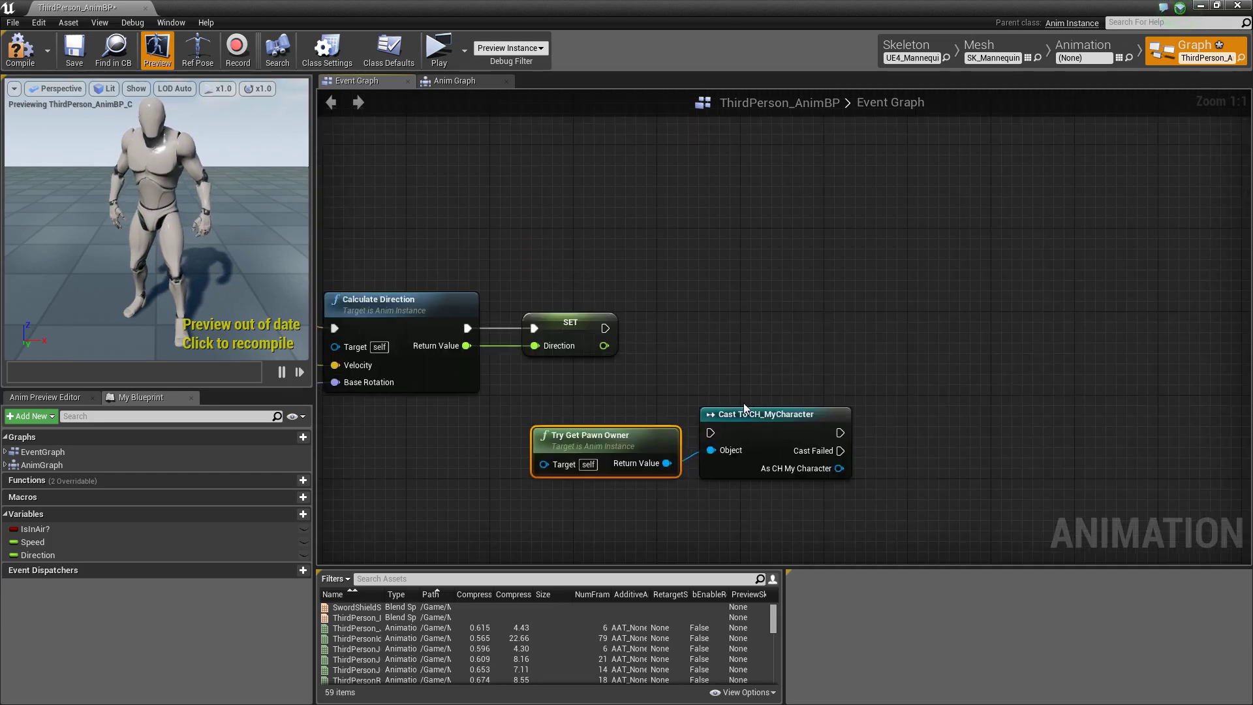
left_click_drag(763, 426, 794, 364)
left_click_drag(613, 334, 804, 410)
Add a Get Has Weapon Attached node from the cast's As CH My Character output
right_click_drag(953, 450, 677, 408)
left_click_drag(652, 378, 702, 390)
type("get has")
key("Return")
left_click_drag(647, 373, 691, 440)
type("get h")
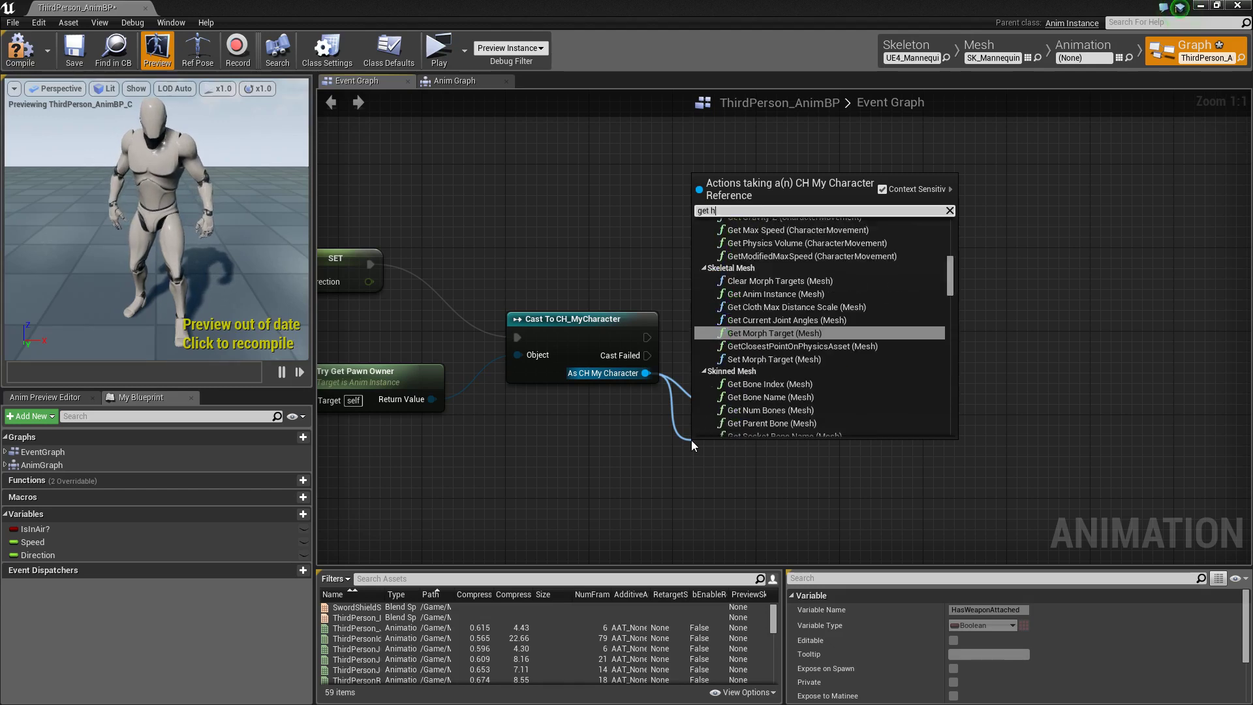
type("as")
key("Down")
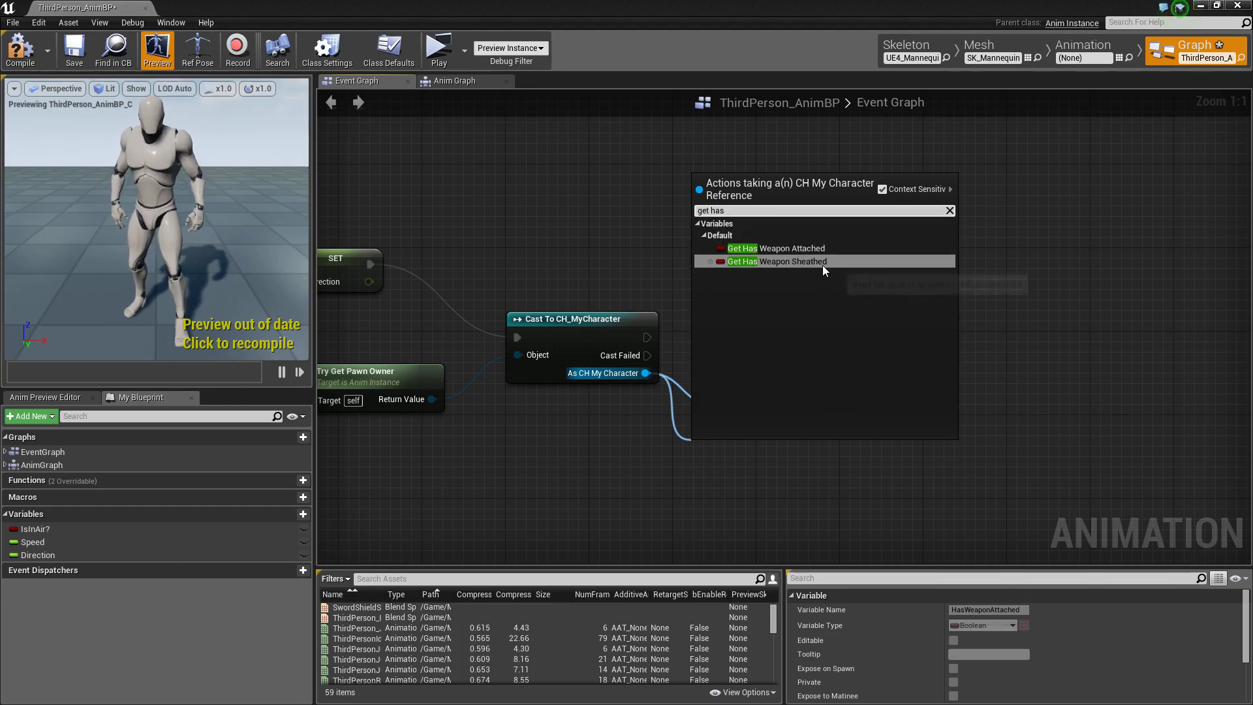
left_click(593, 483)
Promote the Has Weapon Attached output to a variable named HasWeaponAttached? and execute its SET node after the CH_MyCharacter cast
right_click_drag(593, 483, 547, 536)
right_click_drag(668, 494, 653, 427)
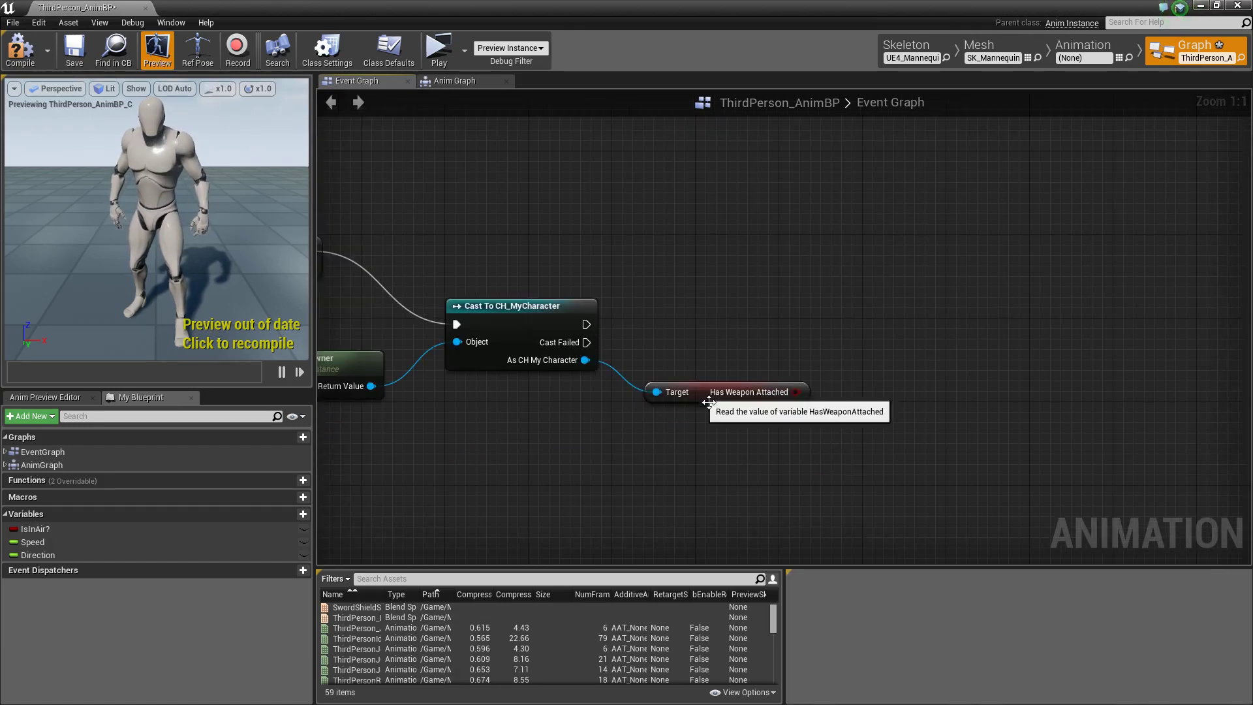
left_click_drag(704, 393, 687, 362)
right_click_drag(719, 432, 656, 454)
left_click_drag(713, 383, 775, 359)
type("prom")
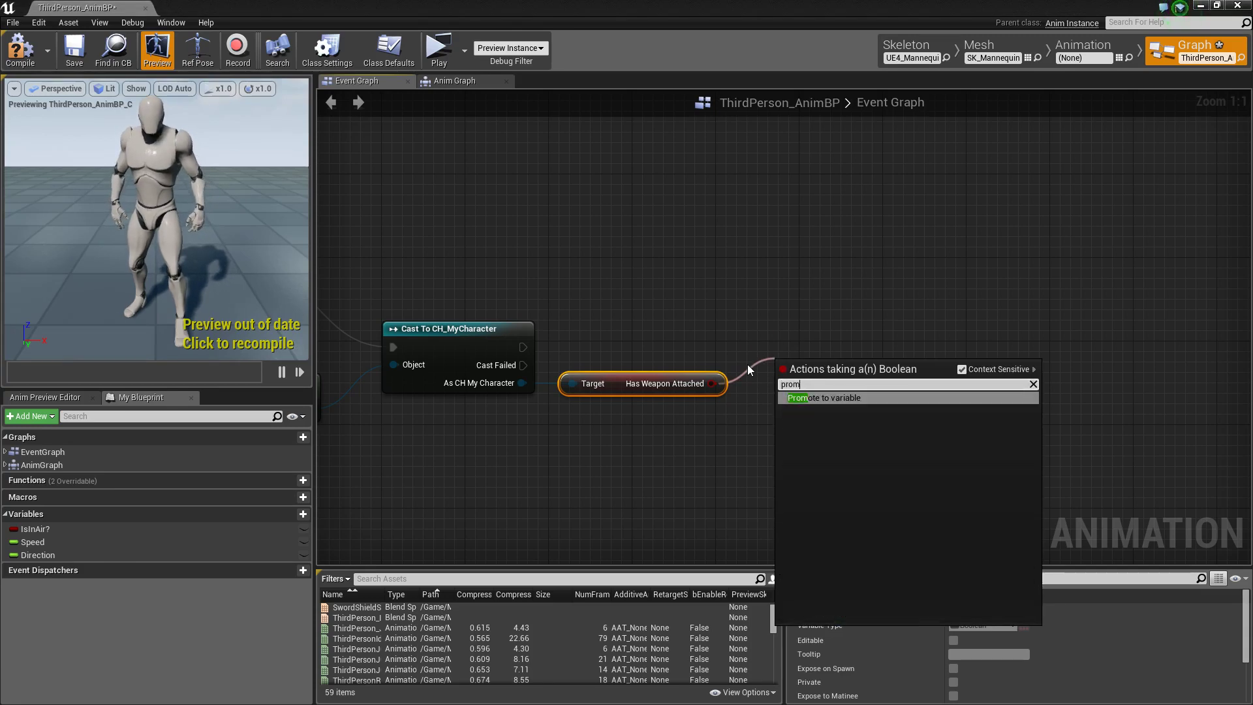
key("Return")
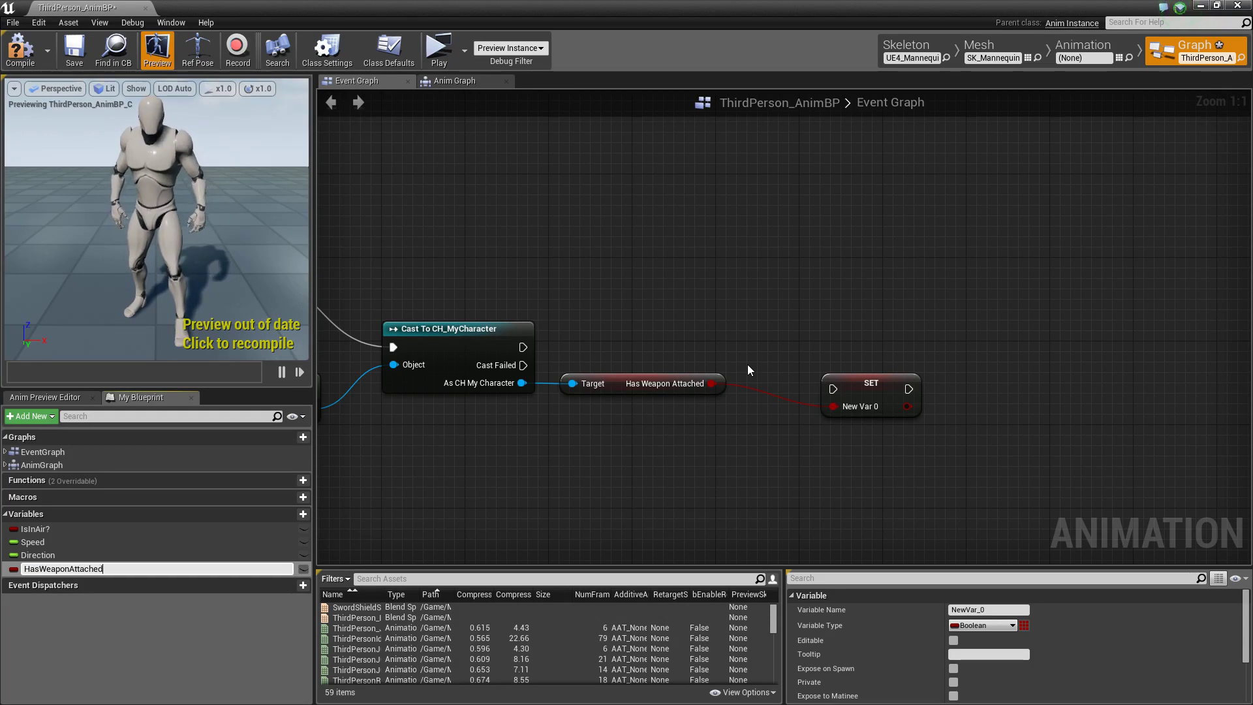
key("Return")
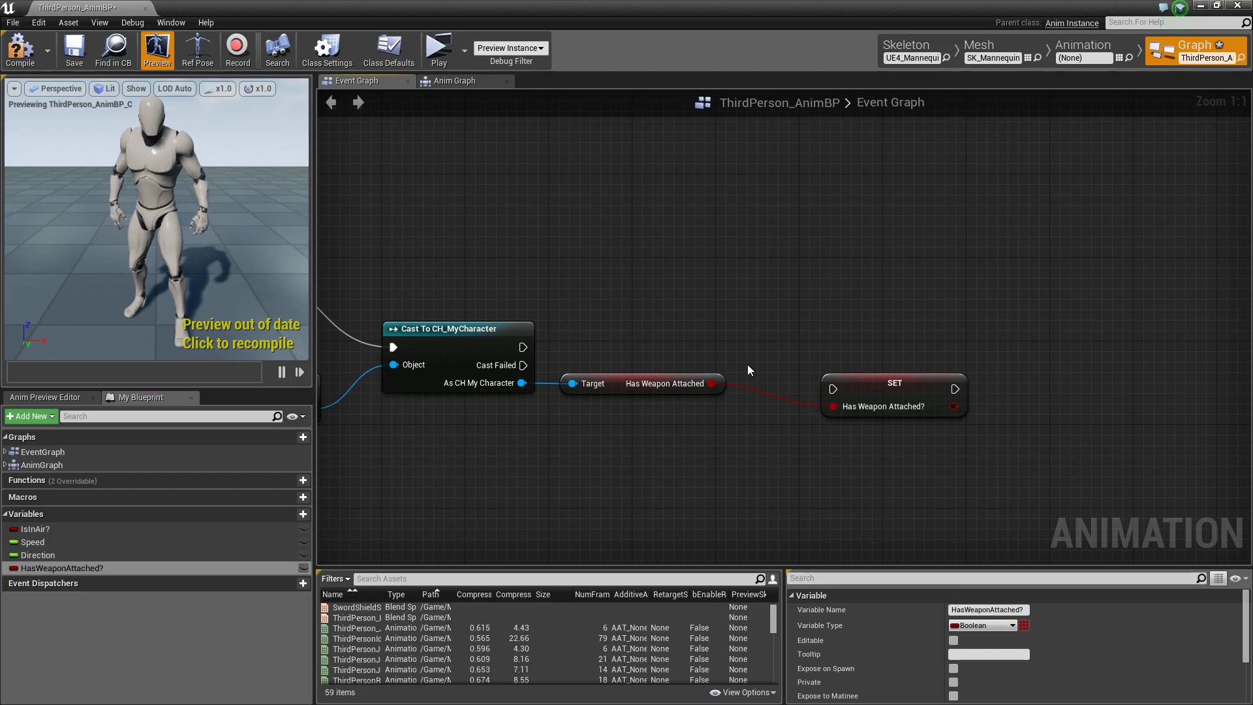
left_click_drag(929, 387, 864, 344)
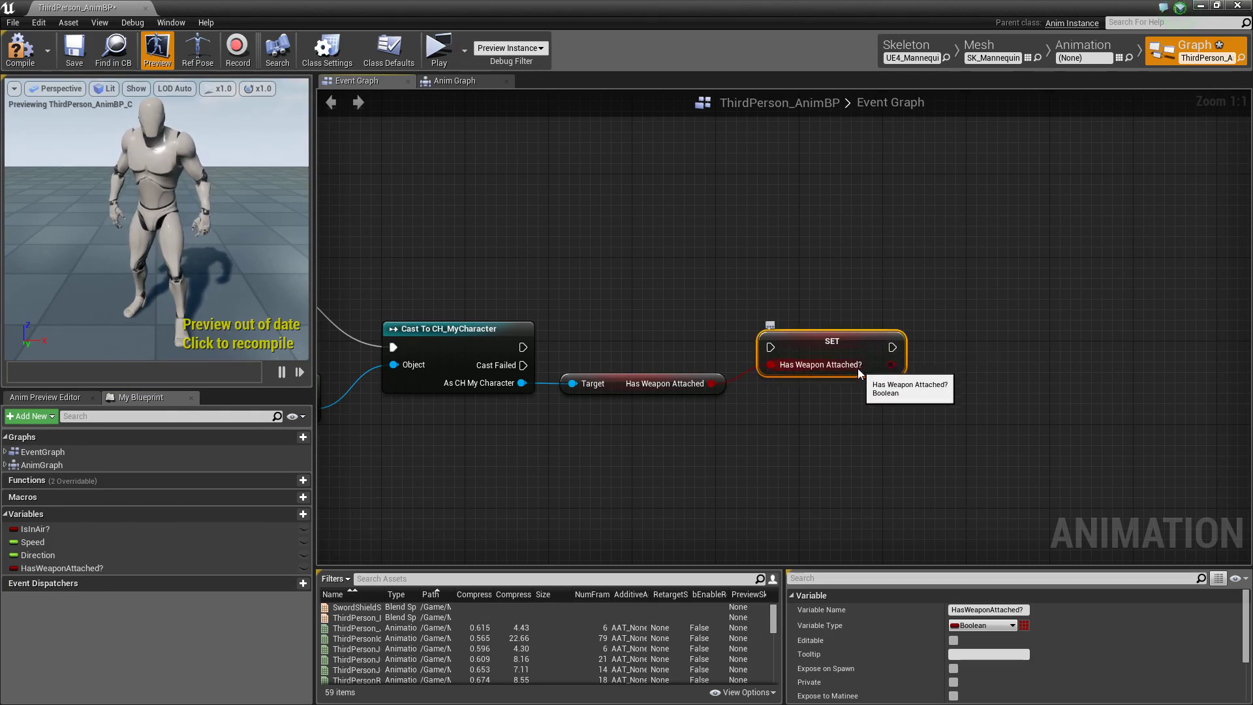
left_click_drag(530, 349, 771, 347)
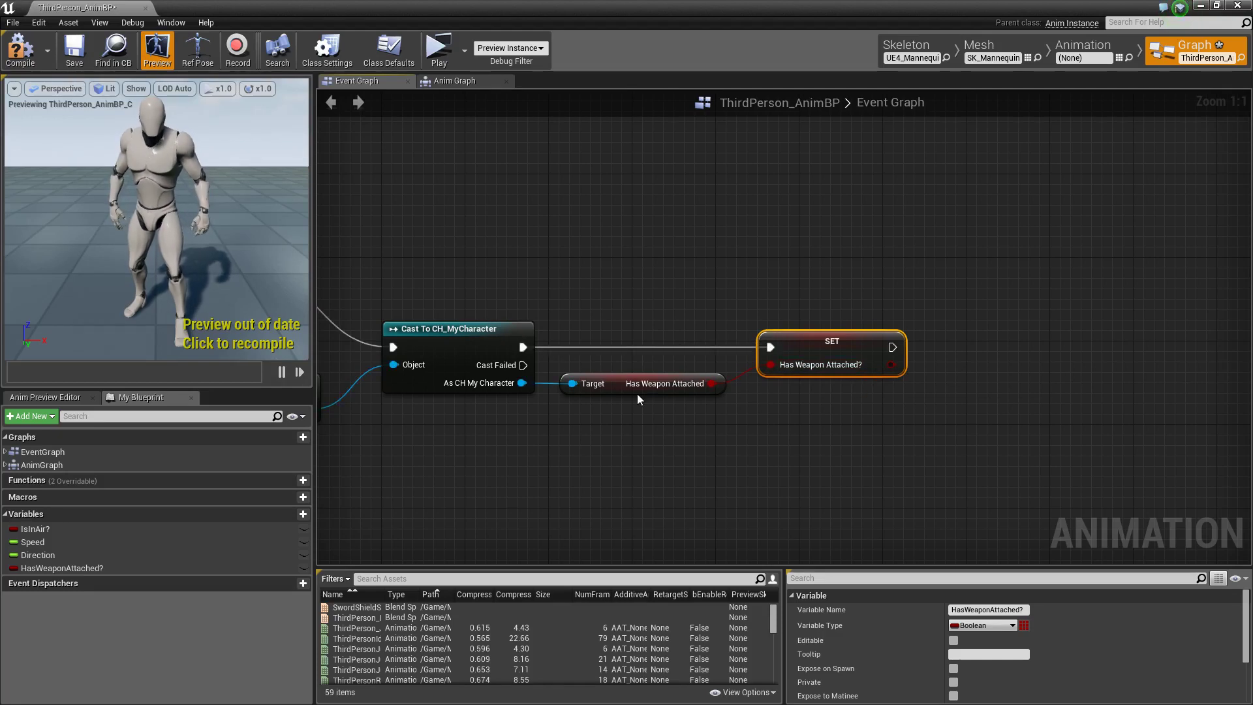
Compile ThirdPerson_AnimBP with the finished HasWeaponAttached? chain in its Event Graph
right_click_drag(449, 280, 568, 265)
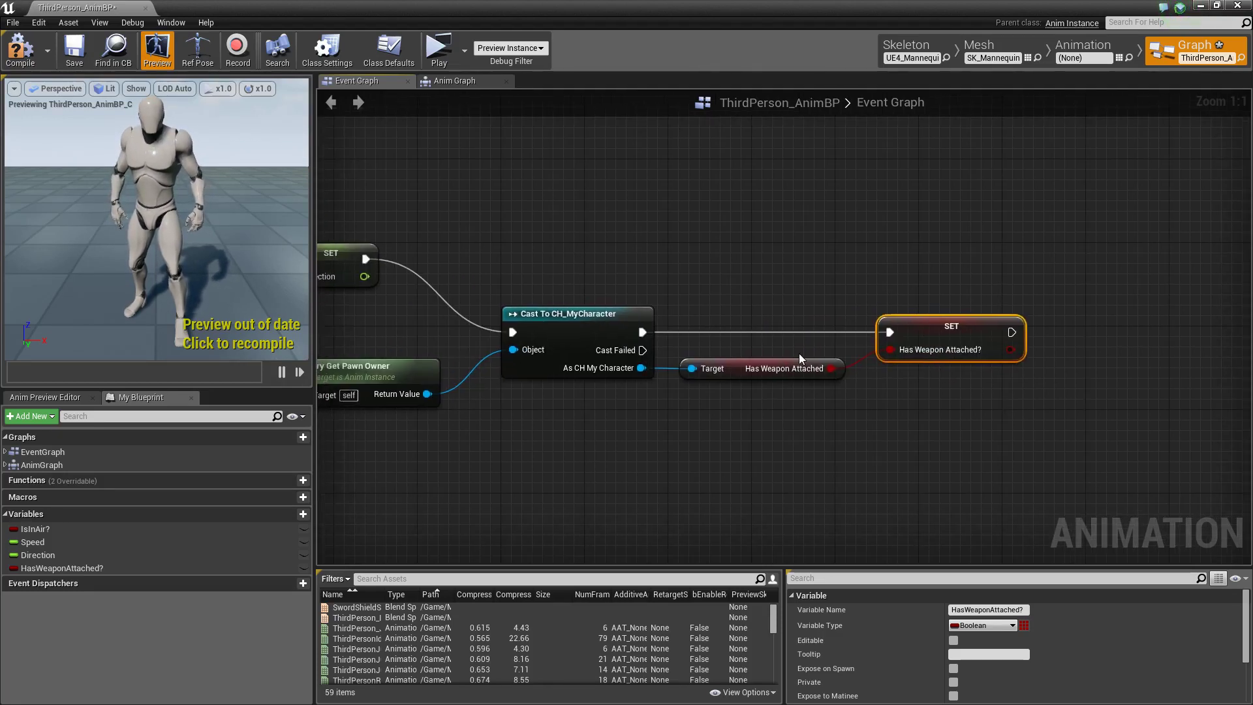
right_click_drag(885, 414, 829, 399)
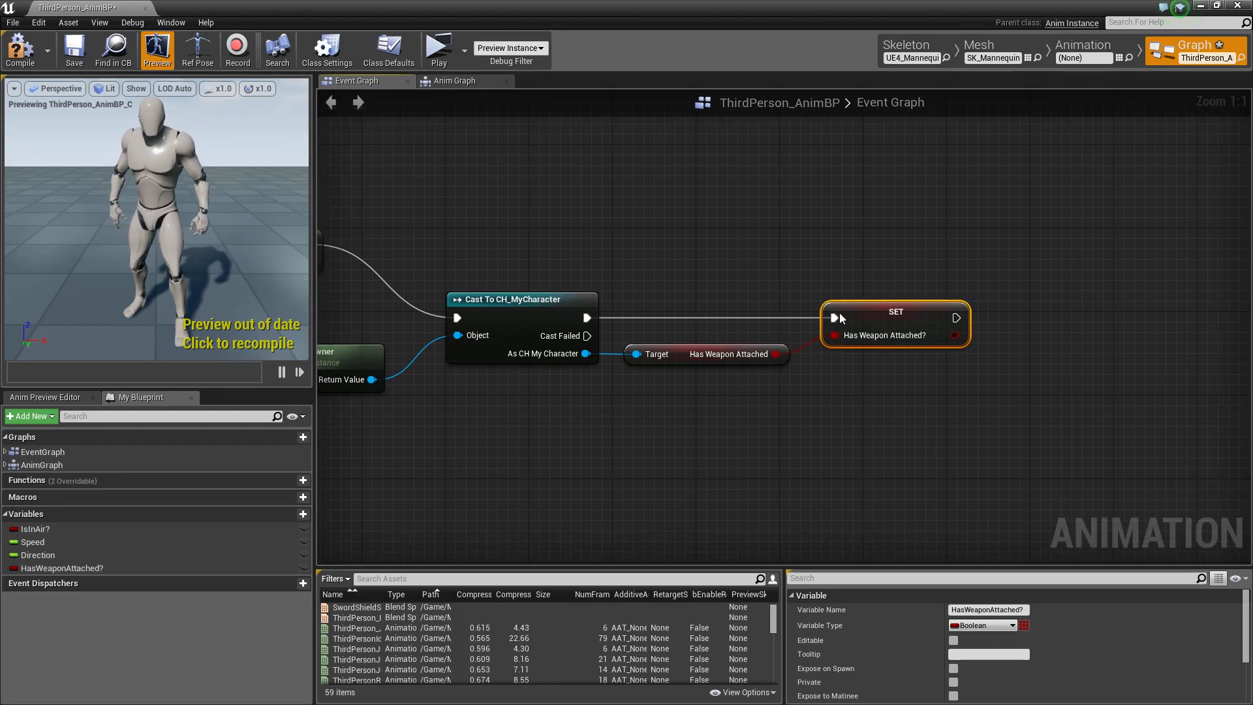
left_click(19, 51)
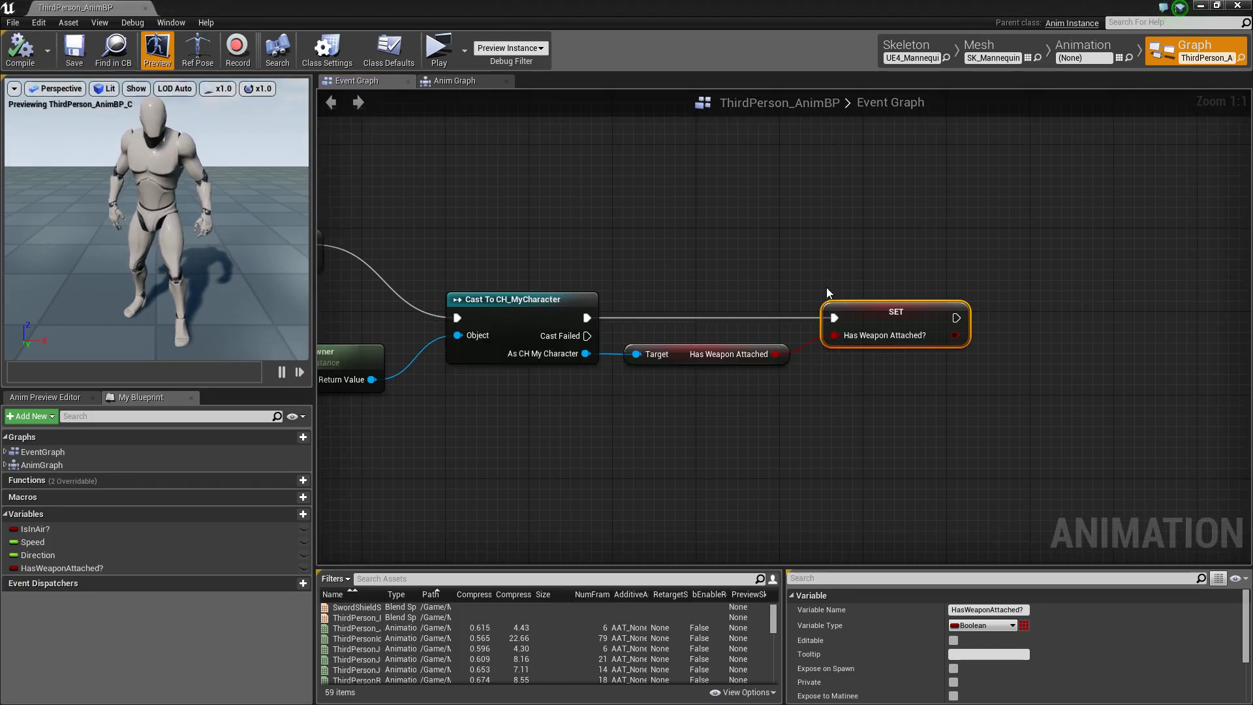
right_click_drag(911, 454, 860, 395)
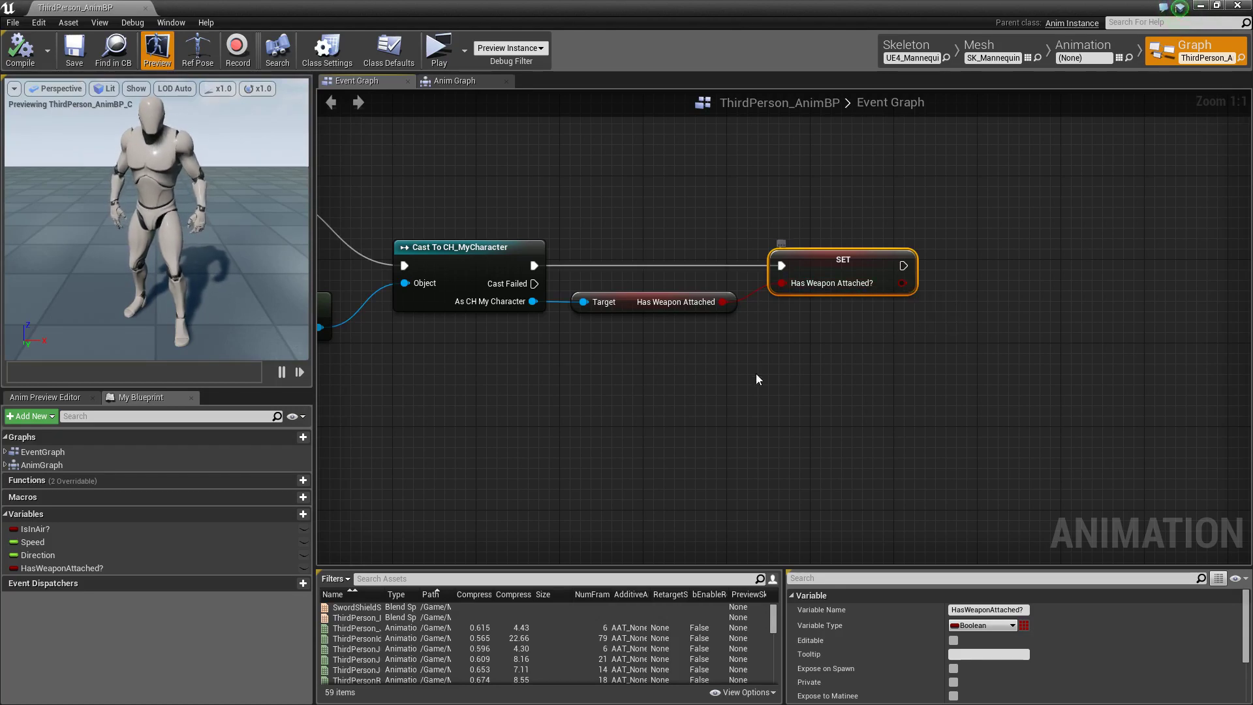
right_click_drag(664, 410, 783, 388)
right_click_drag(649, 209, 755, 216)
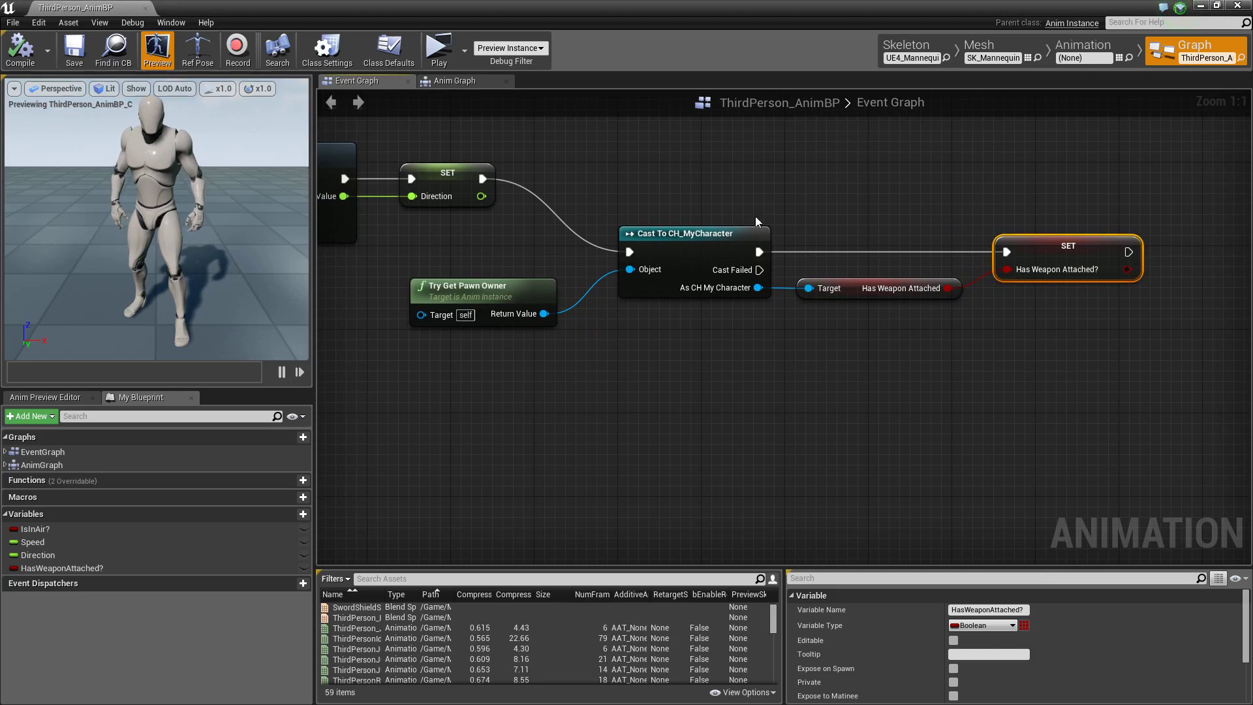
Add the SwordShieldStanding_BS blend space as a new state below Idle/Run in the Anim Graph's Default state machine
left_click(460, 82)
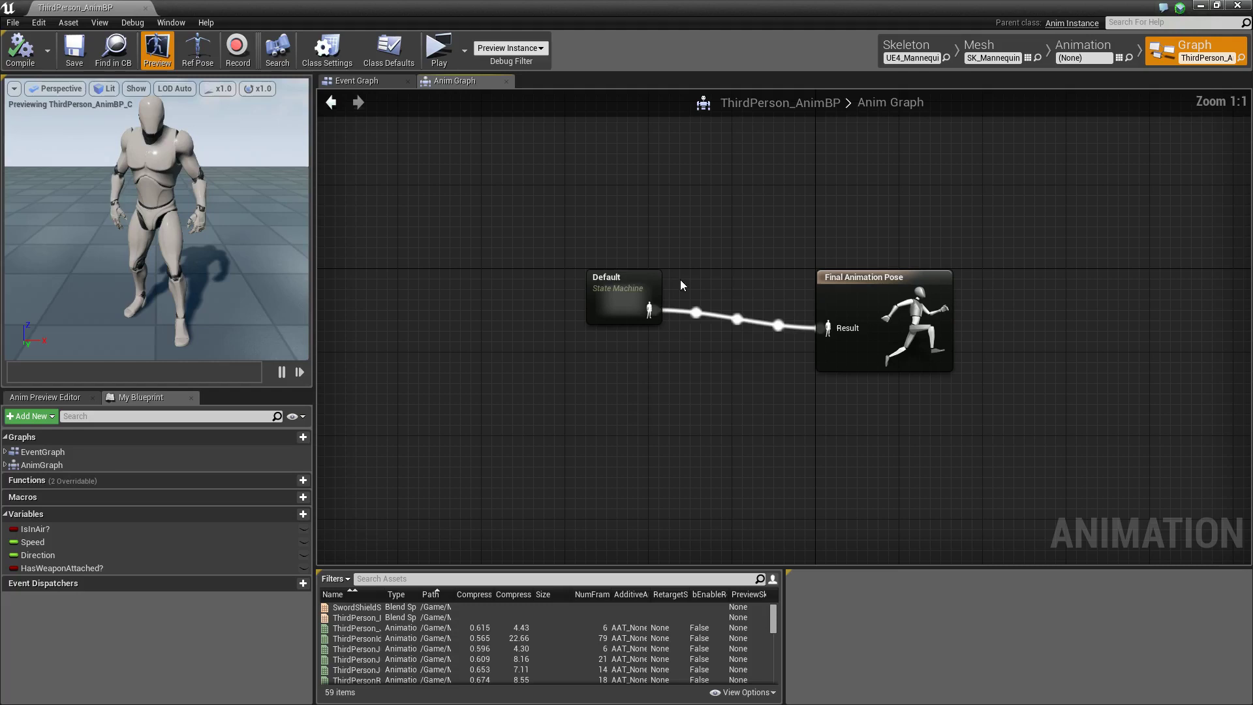
double_click(638, 290)
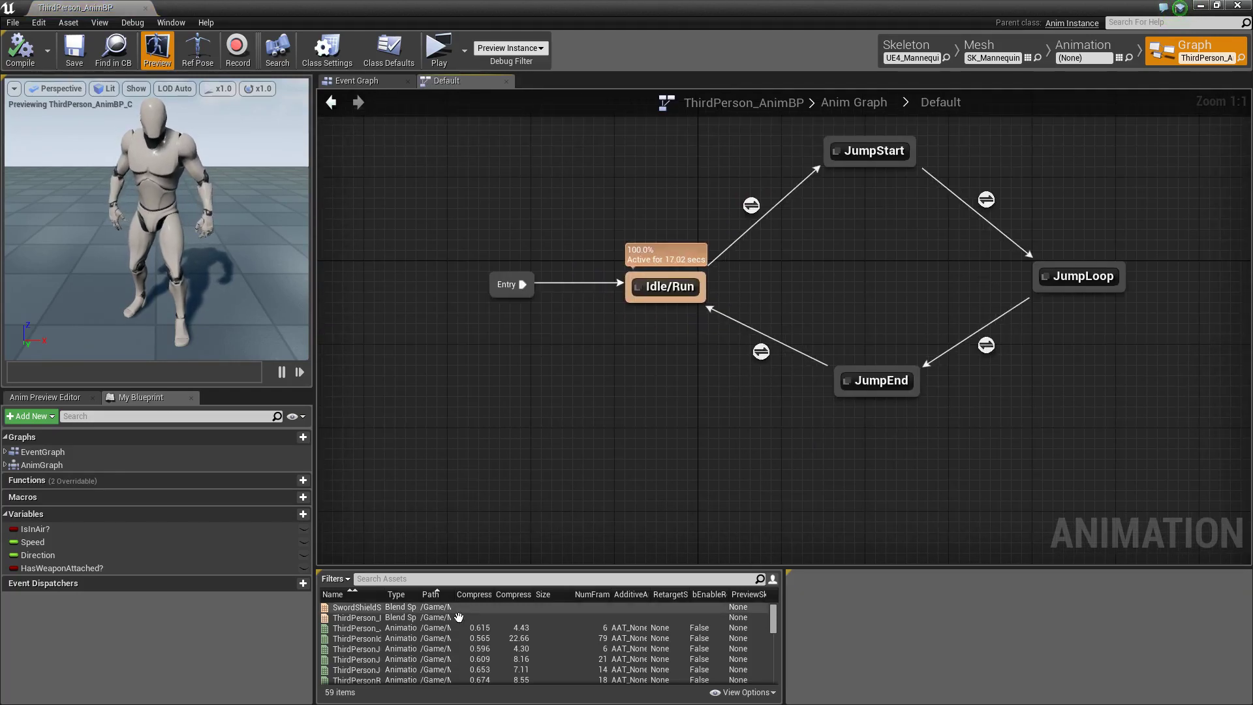
left_click(322, 574)
right_click(366, 579)
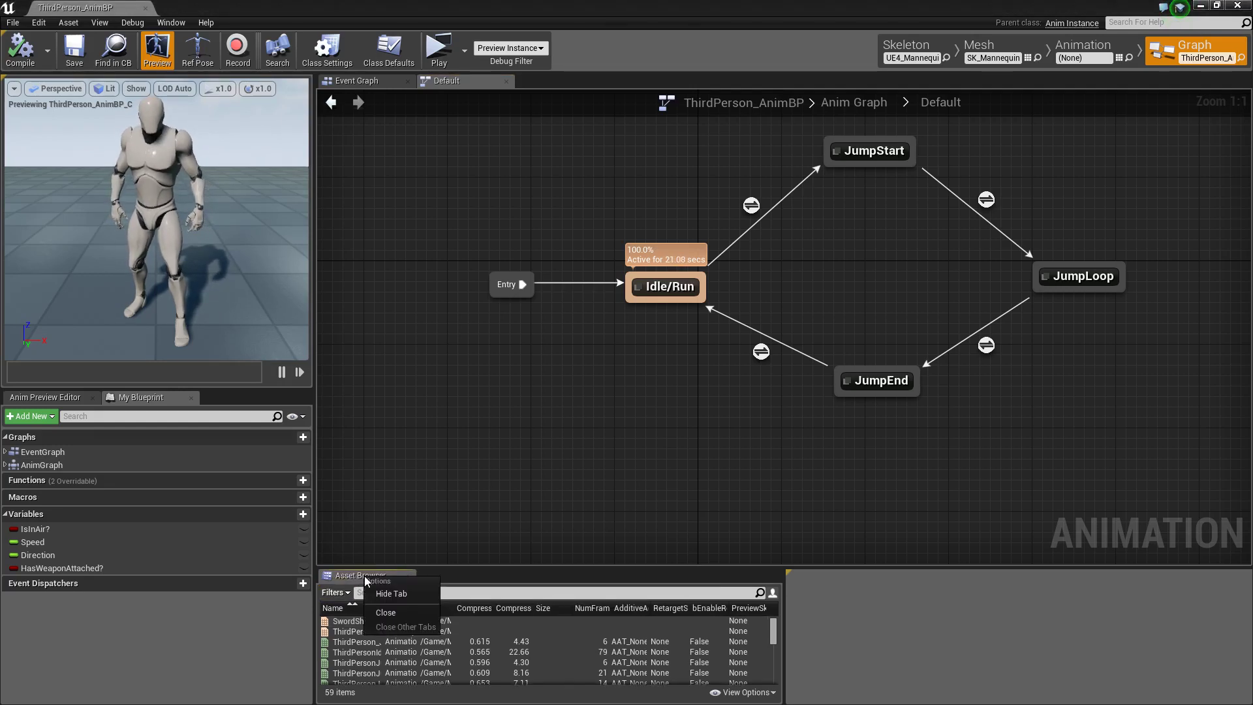
left_click(391, 593)
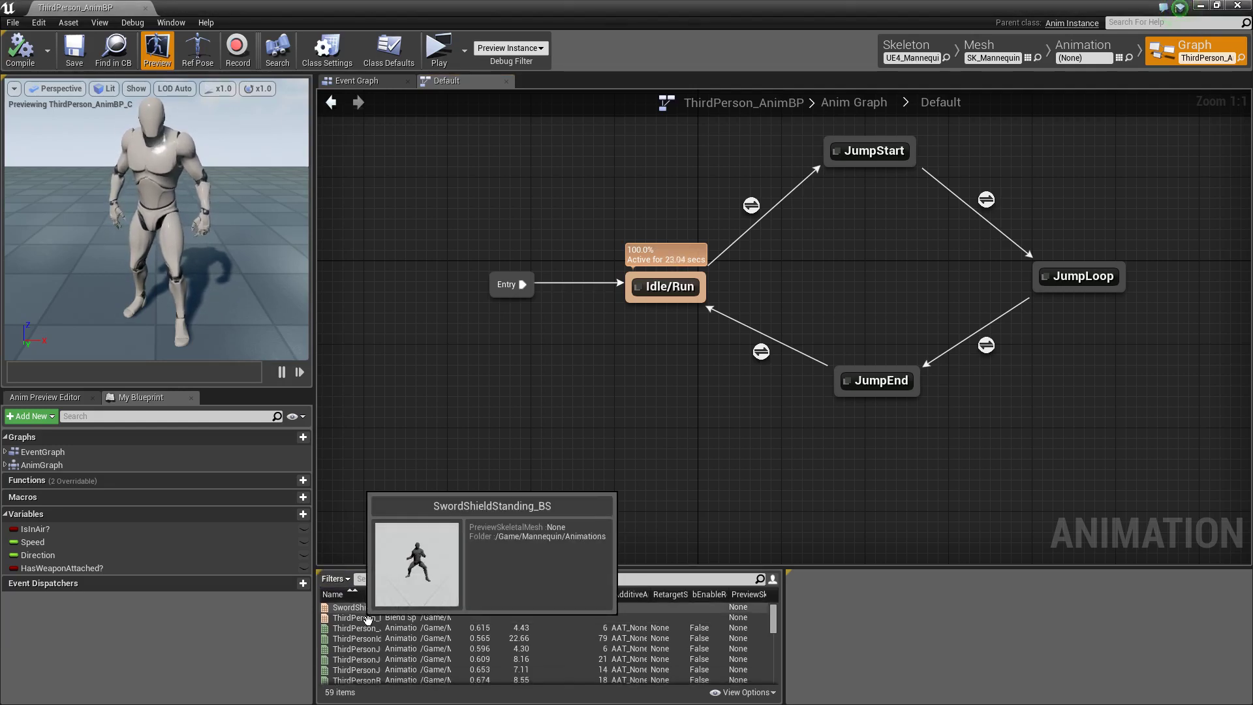
left_click_drag(368, 611, 613, 432)
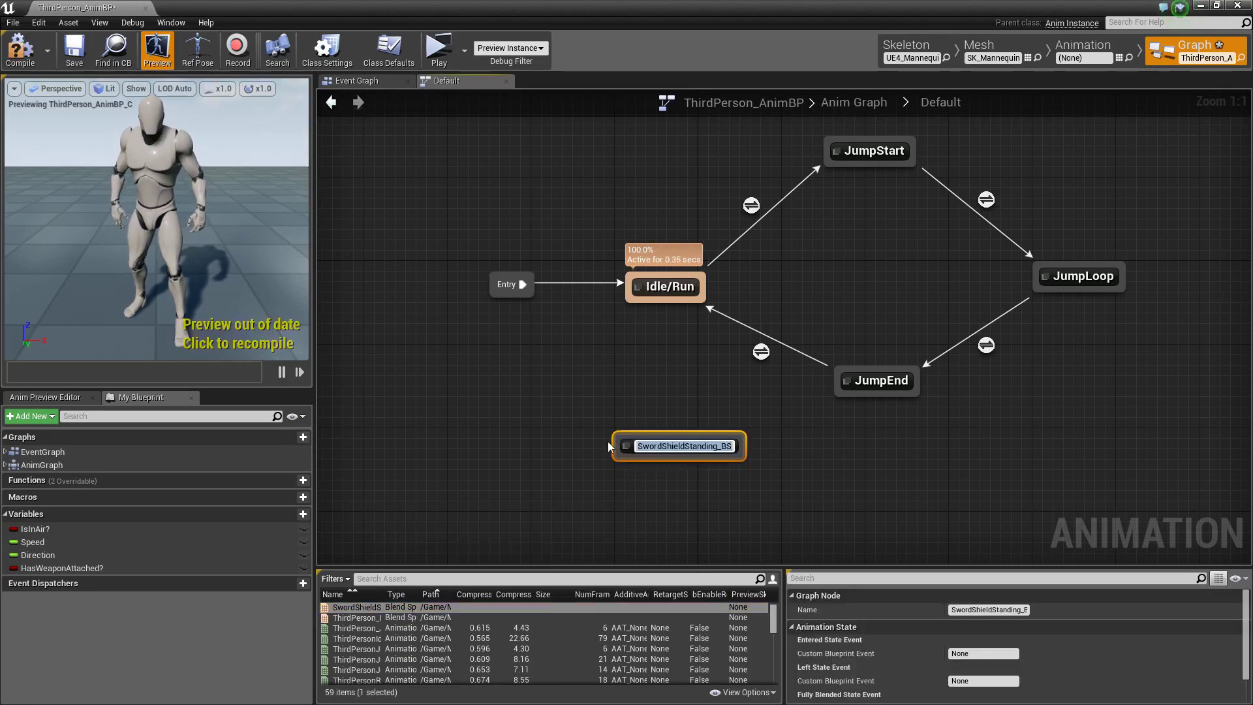
Inside the SwordShieldStanding_BS state, connect the Direction and Speed variables to the matching inputs of the blend space player
double_click(643, 449)
left_click_drag(760, 360, 771, 381)
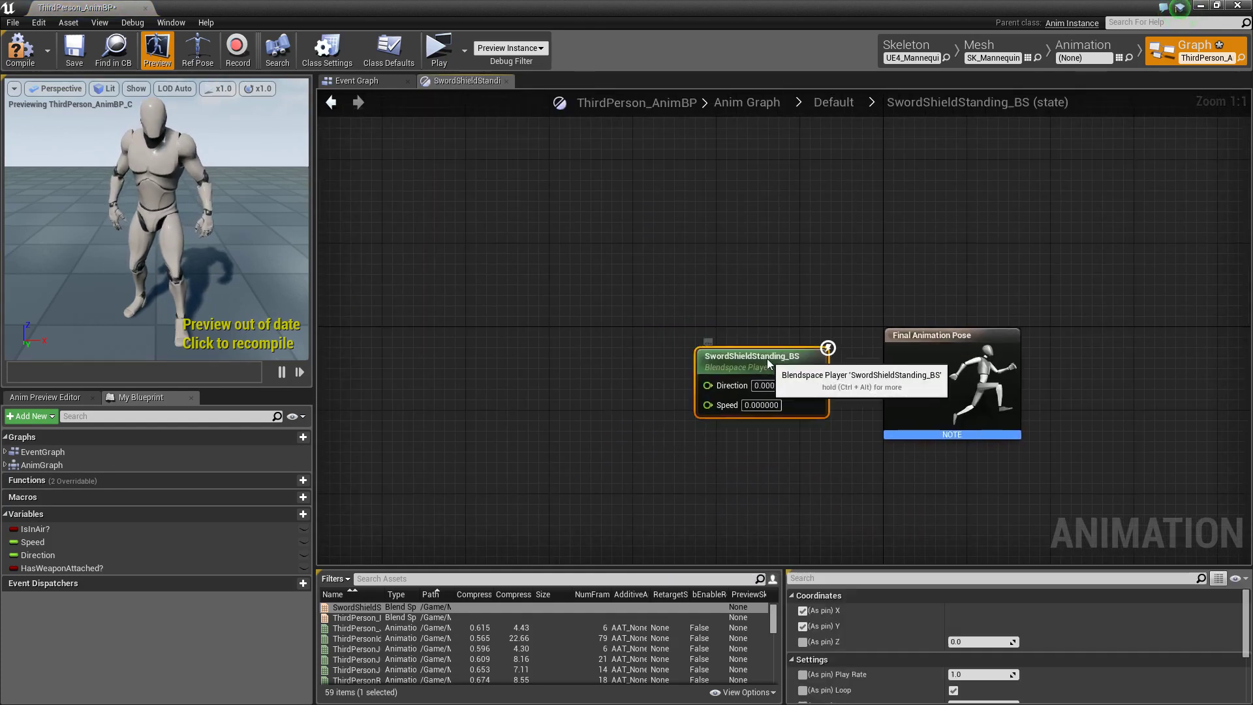
left_click_drag(37, 555, 658, 468)
left_click_drag(708, 385, 708, 385)
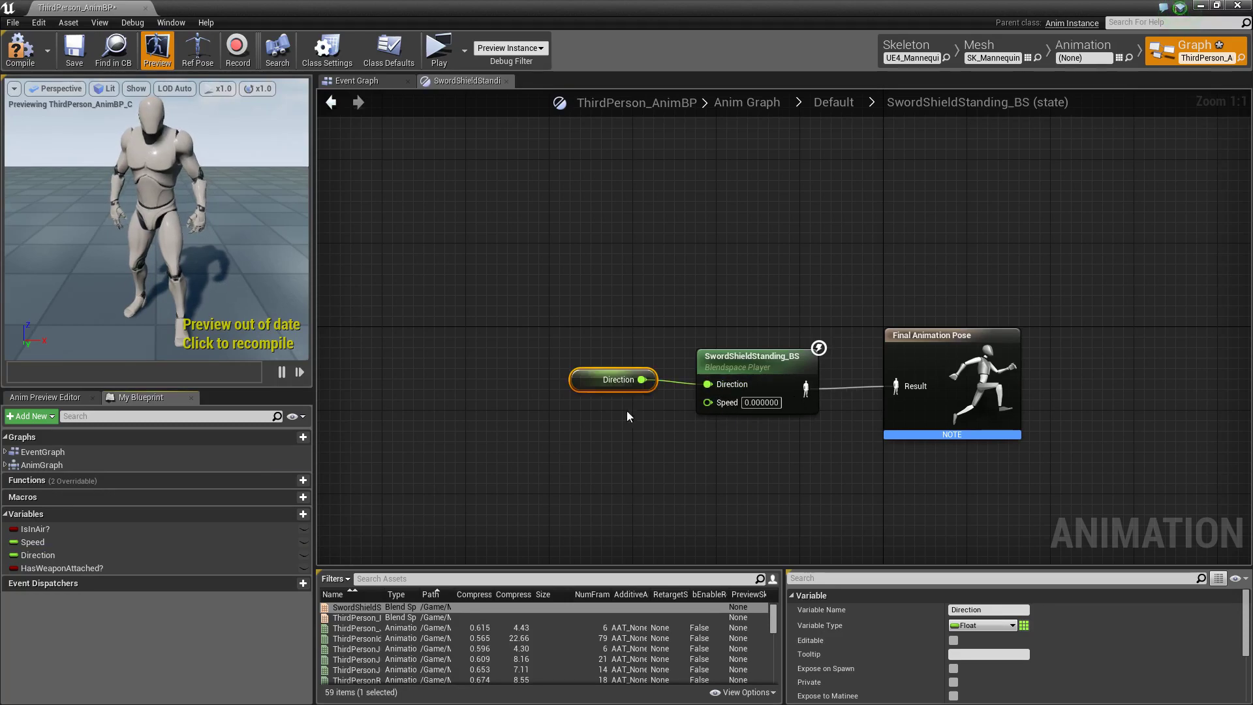
left_click_drag(41, 543, 593, 418)
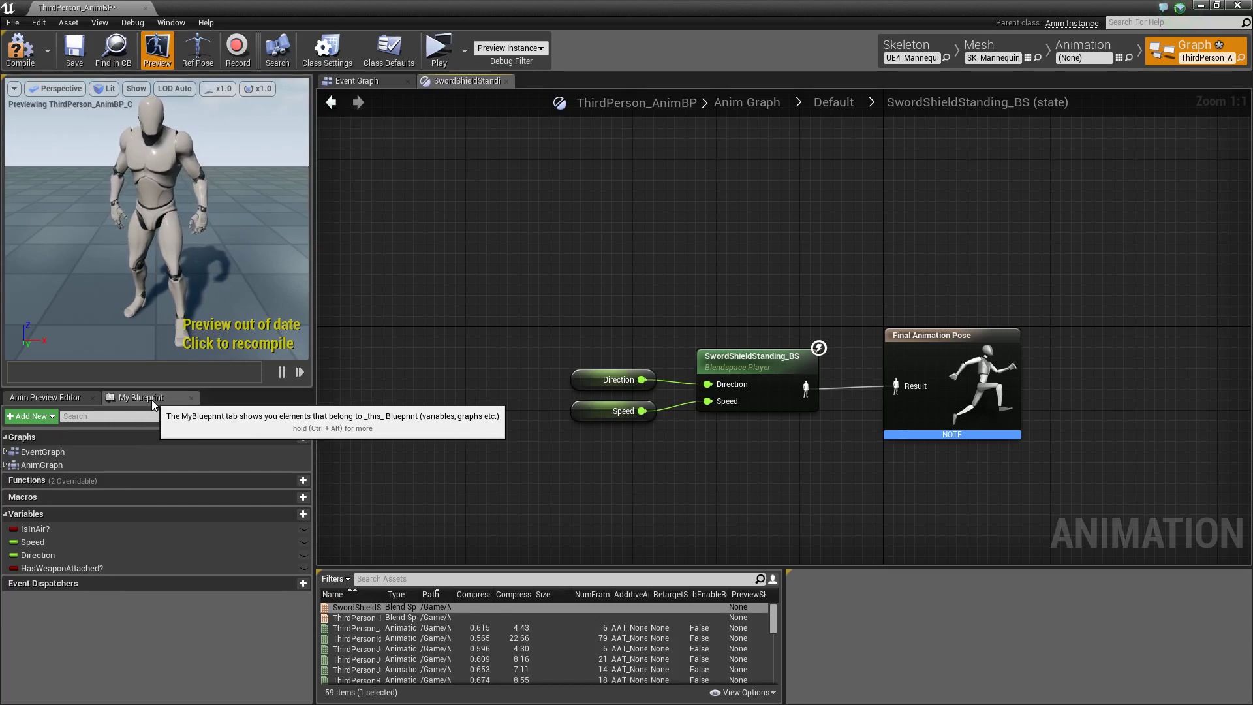
left_click_drag(139, 397, 198, 403)
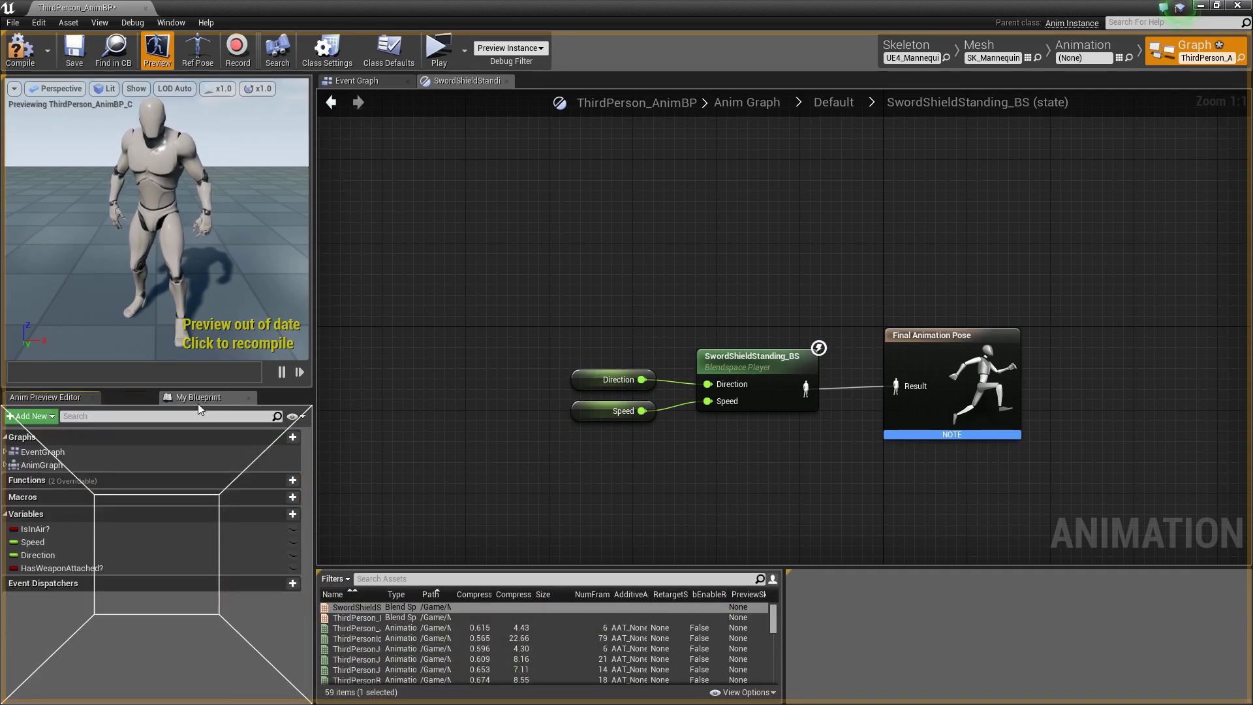
left_click(324, 572)
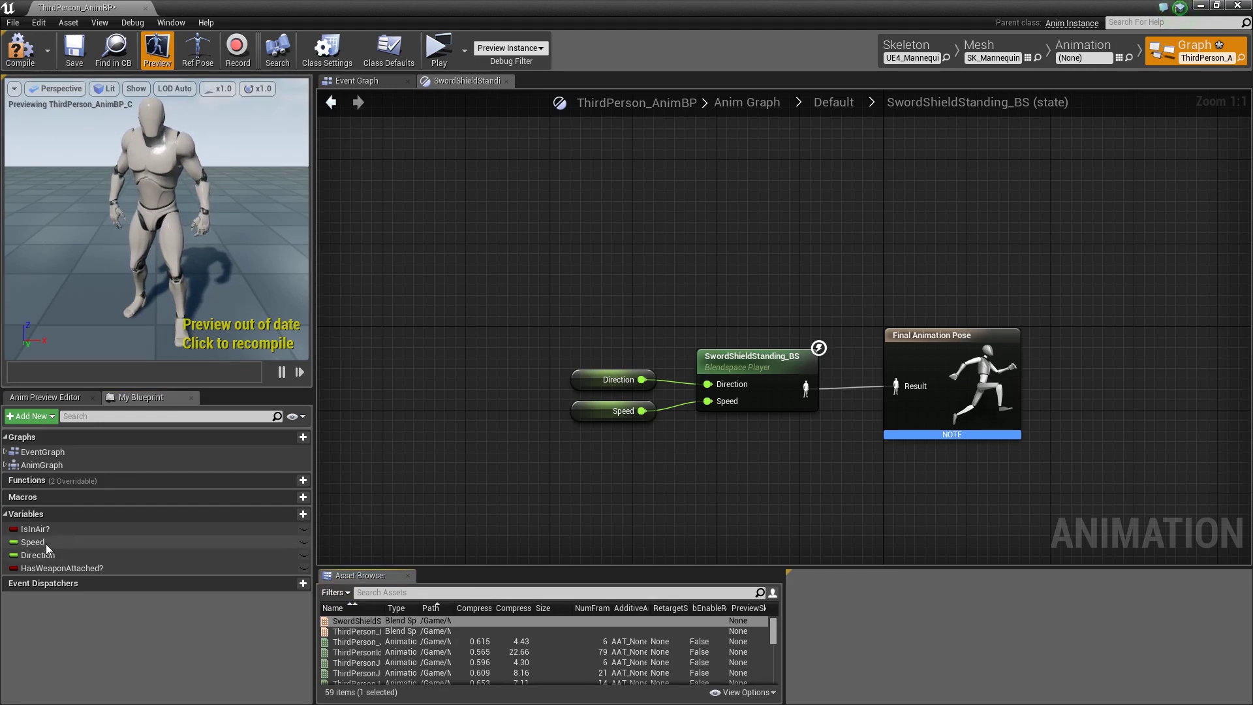
right_click_drag(500, 462, 522, 432)
right_click(523, 432)
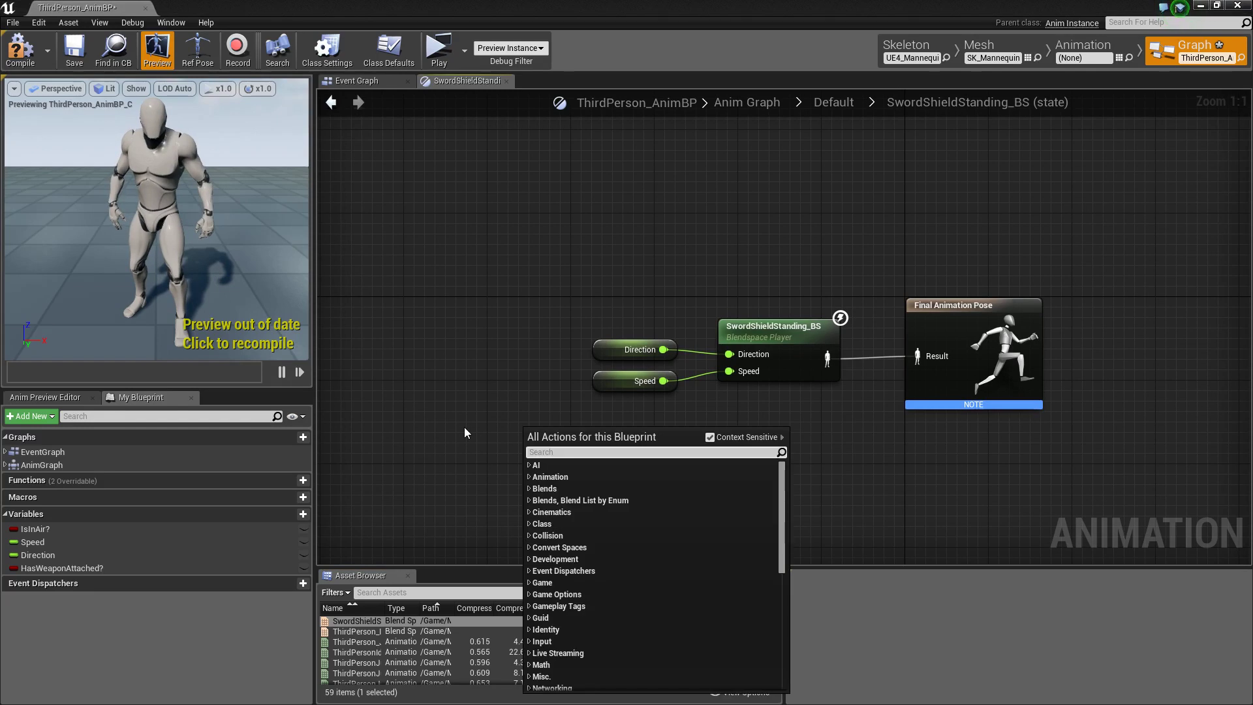
type("speed")
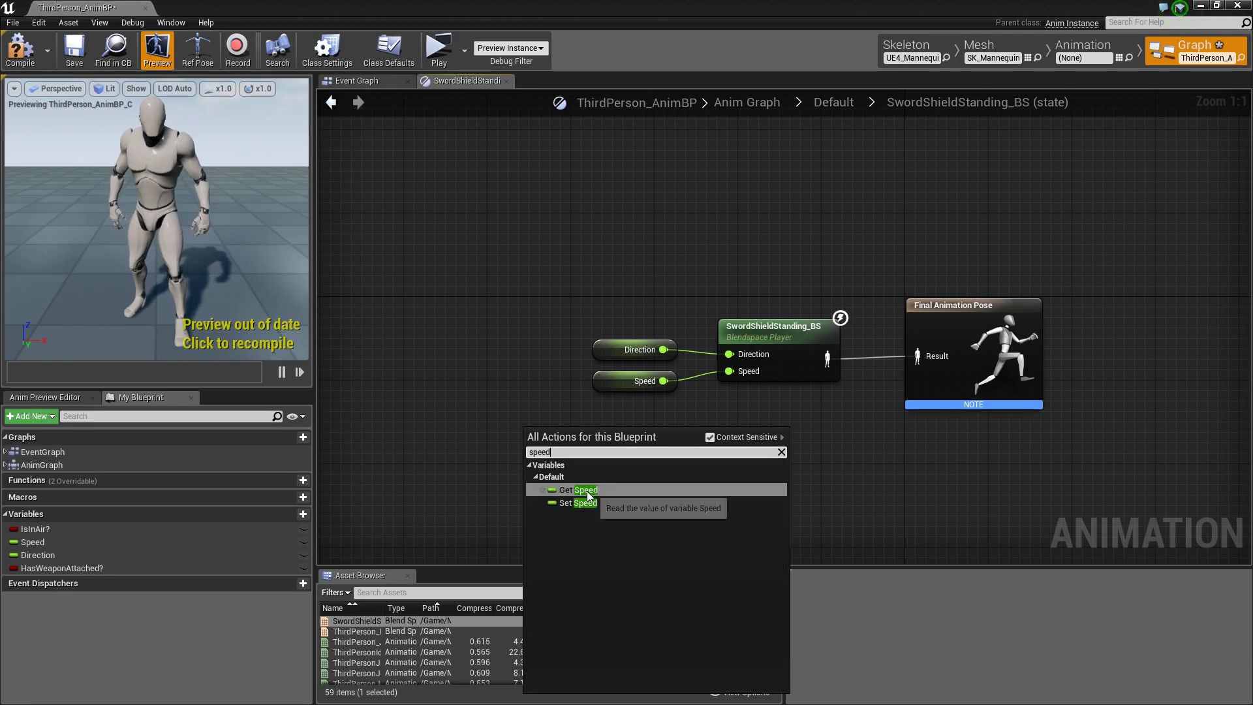
right_click_drag(541, 401, 513, 438)
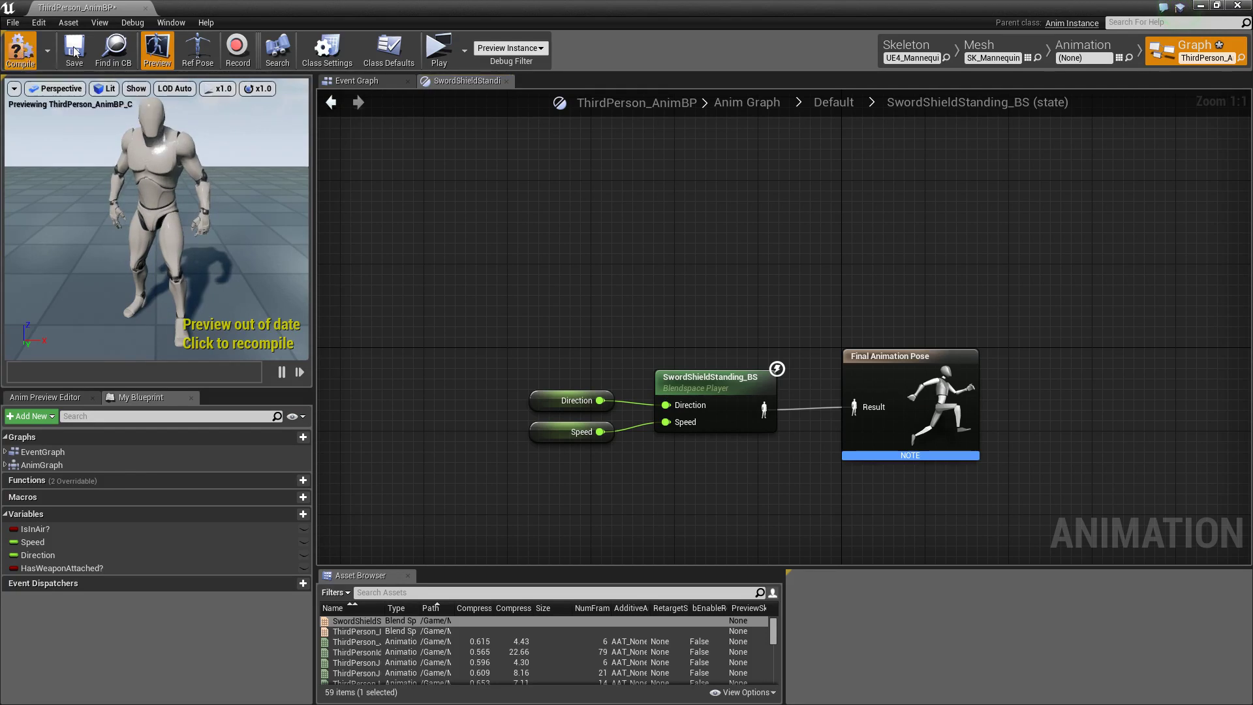
Compile the animation blueprint and add a transition from Idle/Run to SwordShieldStanding_BS in the Default state machine
left_click(33, 51)
left_click(828, 109)
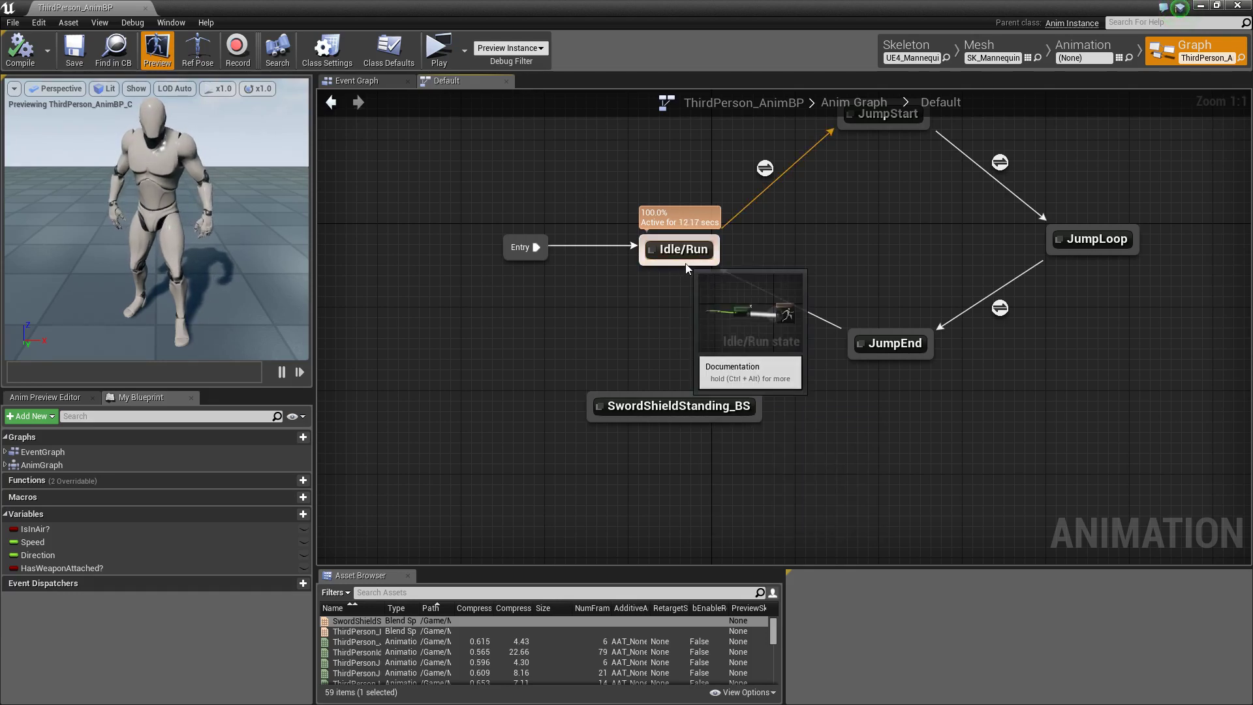
left_click_drag(687, 267, 692, 399)
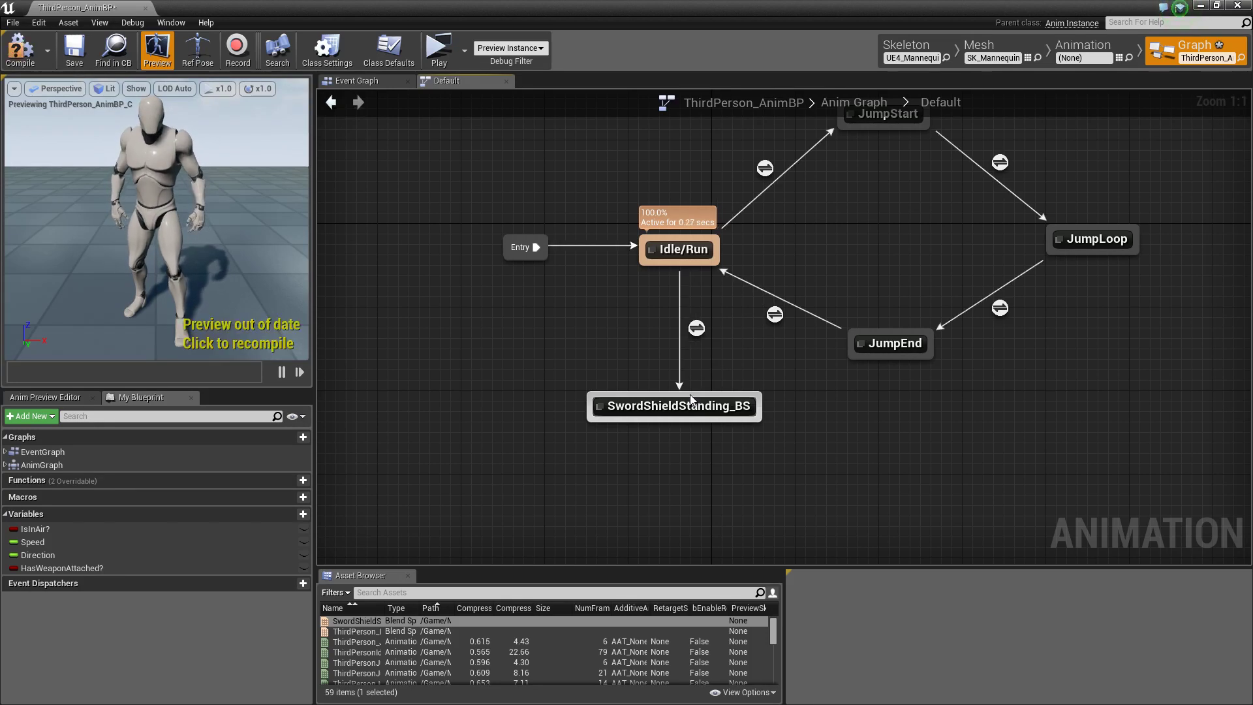
Connect HasWeaponAttached? to Can Enter Transition in the Idle/Run to SwordShieldStanding_BS rule and return to the Default state machine
double_click(696, 328)
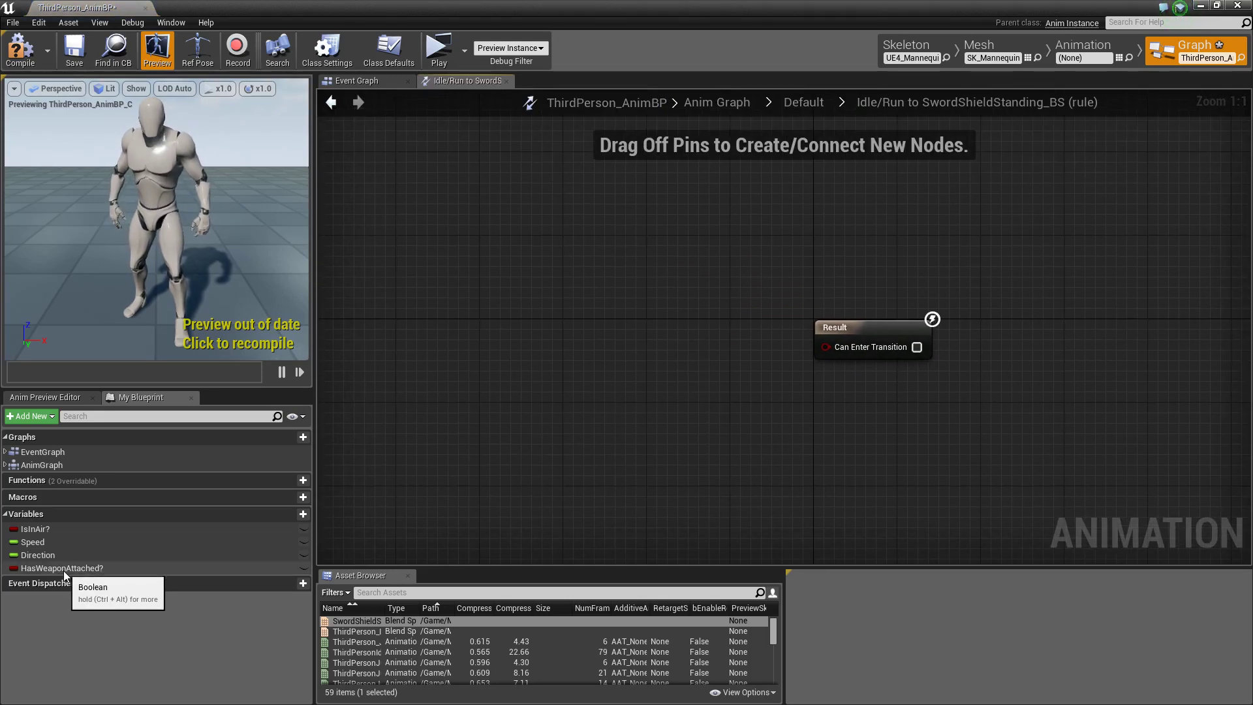
left_click_drag(43, 574, 829, 350)
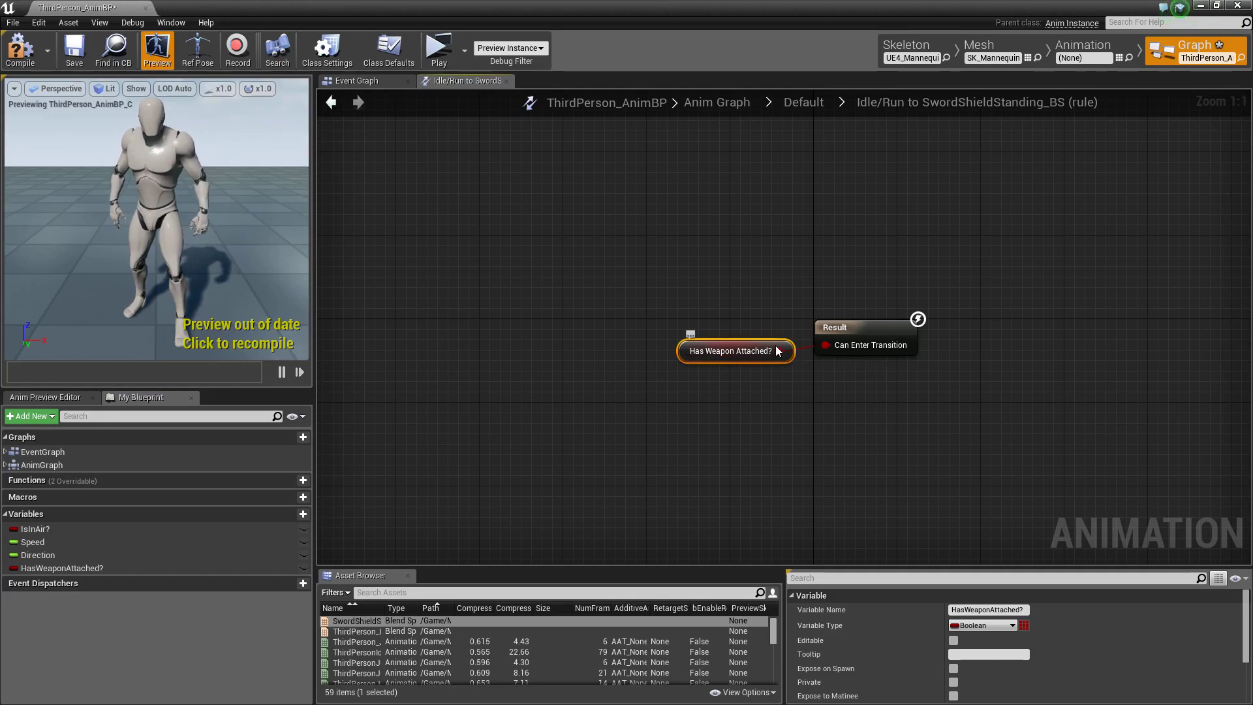
left_click(813, 107)
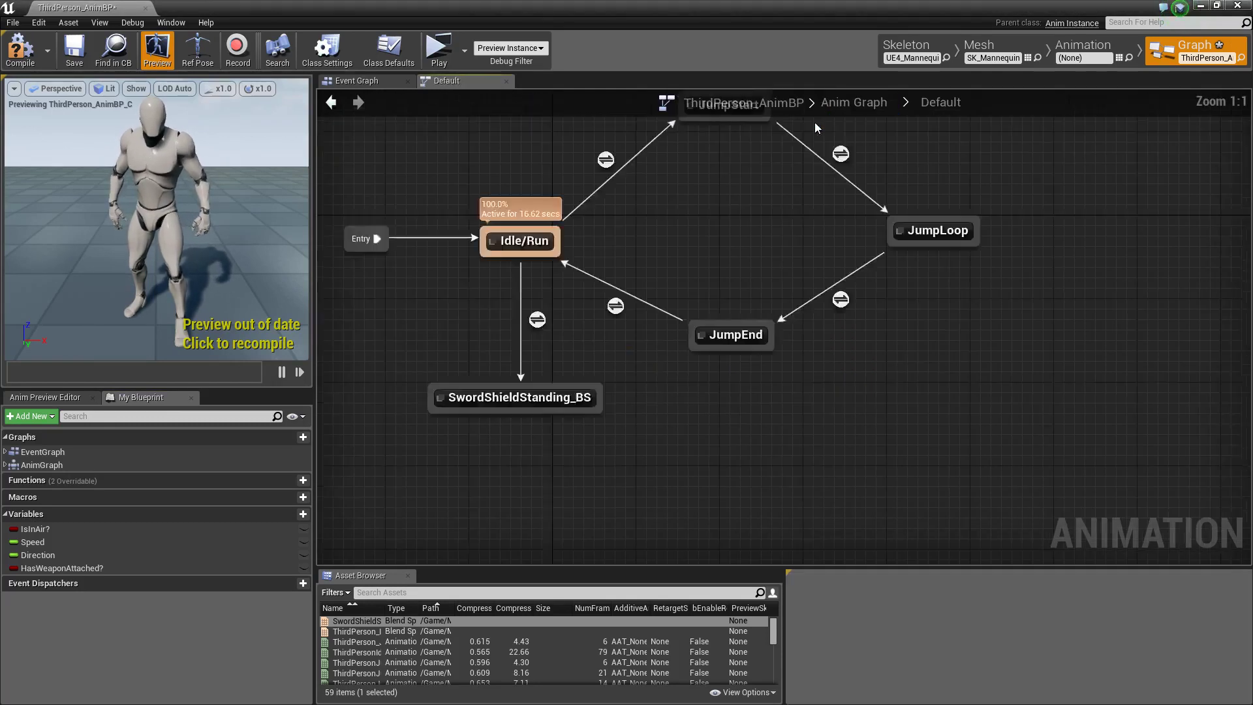
Add a return transition from SwordShieldStanding_BS to Idle/Run whose rule feeds HasWeaponAttached? through a NOT node into Can Enter Transition
left_click_drag(679, 477, 683, 347)
double_click(669, 411)
left_click_drag(60, 568, 508, 386)
left_click(528, 395)
left_click_drag(594, 390, 797, 357)
type("not")
key("Return")
left_click_drag(726, 431, 588, 378)
left_click_drag(685, 392, 738, 372)
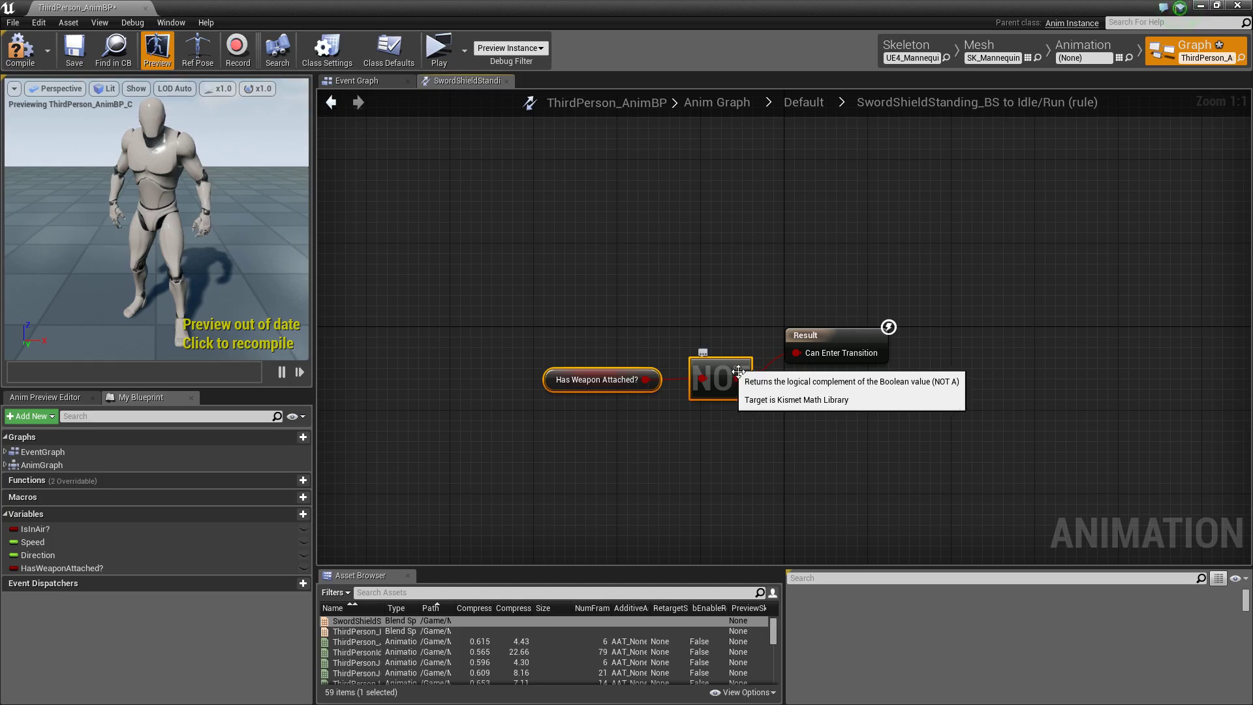
Return to the Default state machine, then compile and save ThirdPerson_AnimBP
left_click(805, 105)
right_click_drag(429, 210, 685, 349)
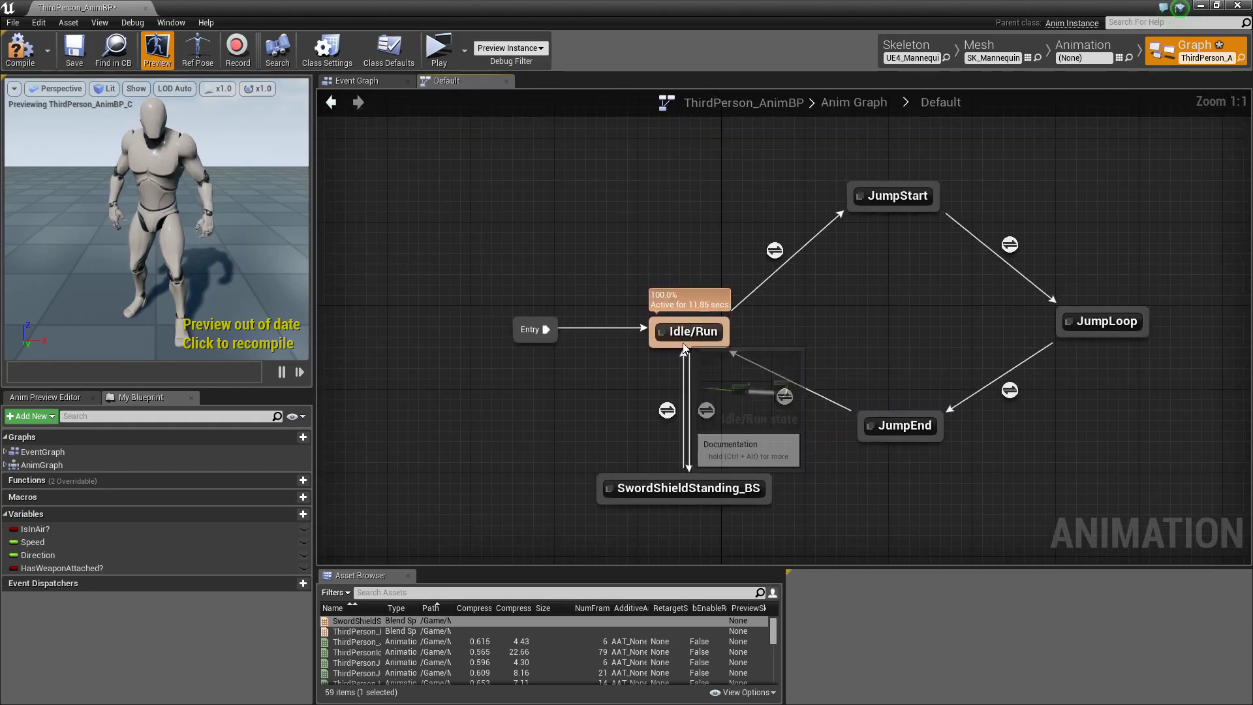
left_click(20, 49)
left_click(75, 51)
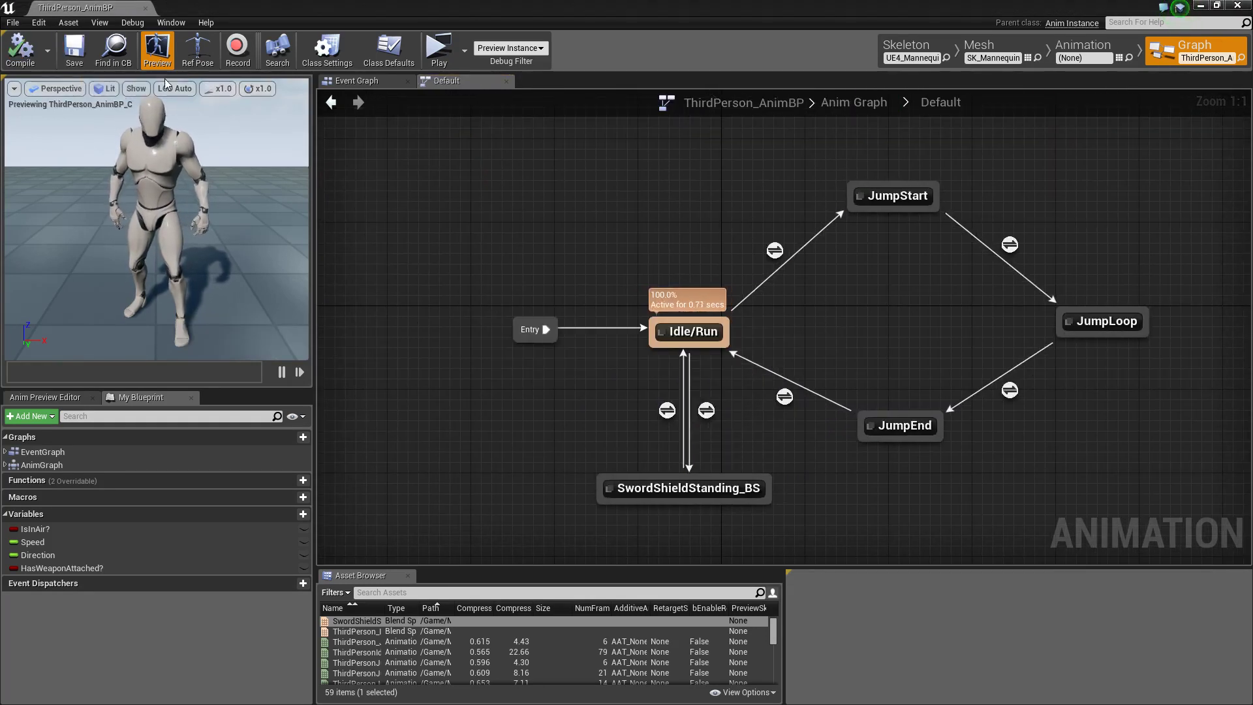
Dock the ThirdPerson_AnimBP editor beside CH_MyCharacter in the main editor window
left_click_drag(109, 9, 346, 11)
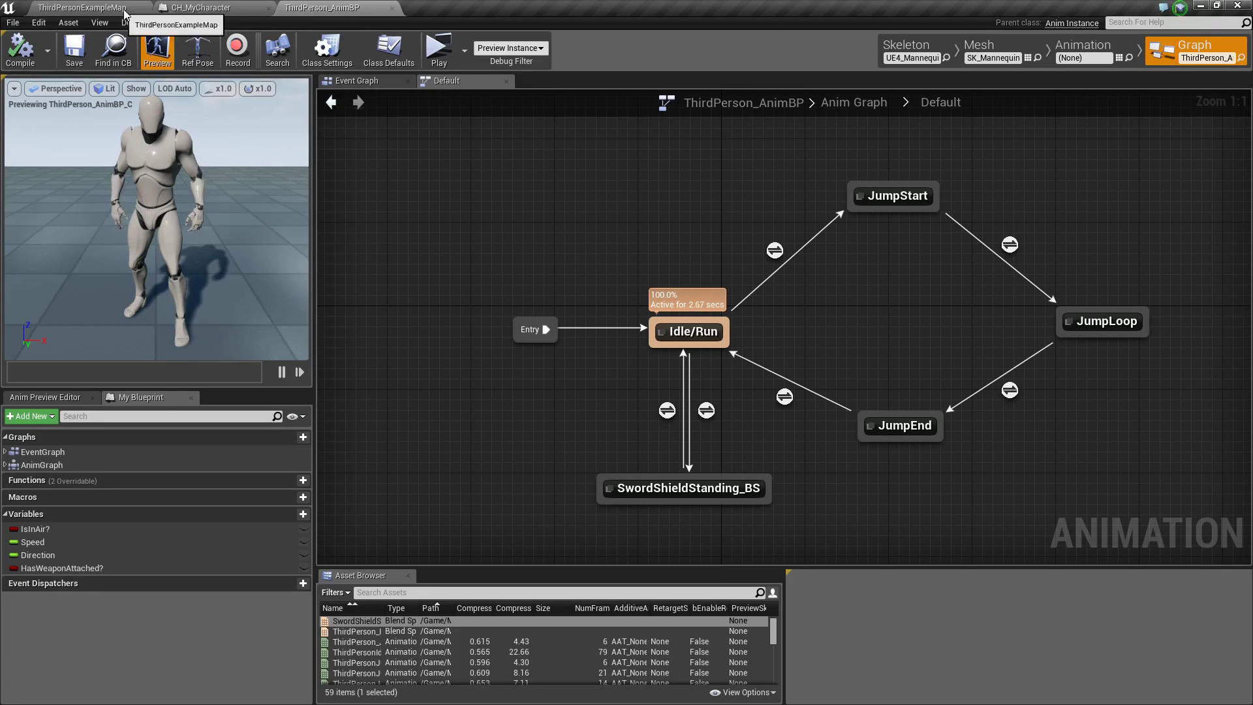
mouse_move(628, 217)
right_mouse_down()
mouse_move(635, 252)
mouse_move(621, 224)
right_mouse_up()
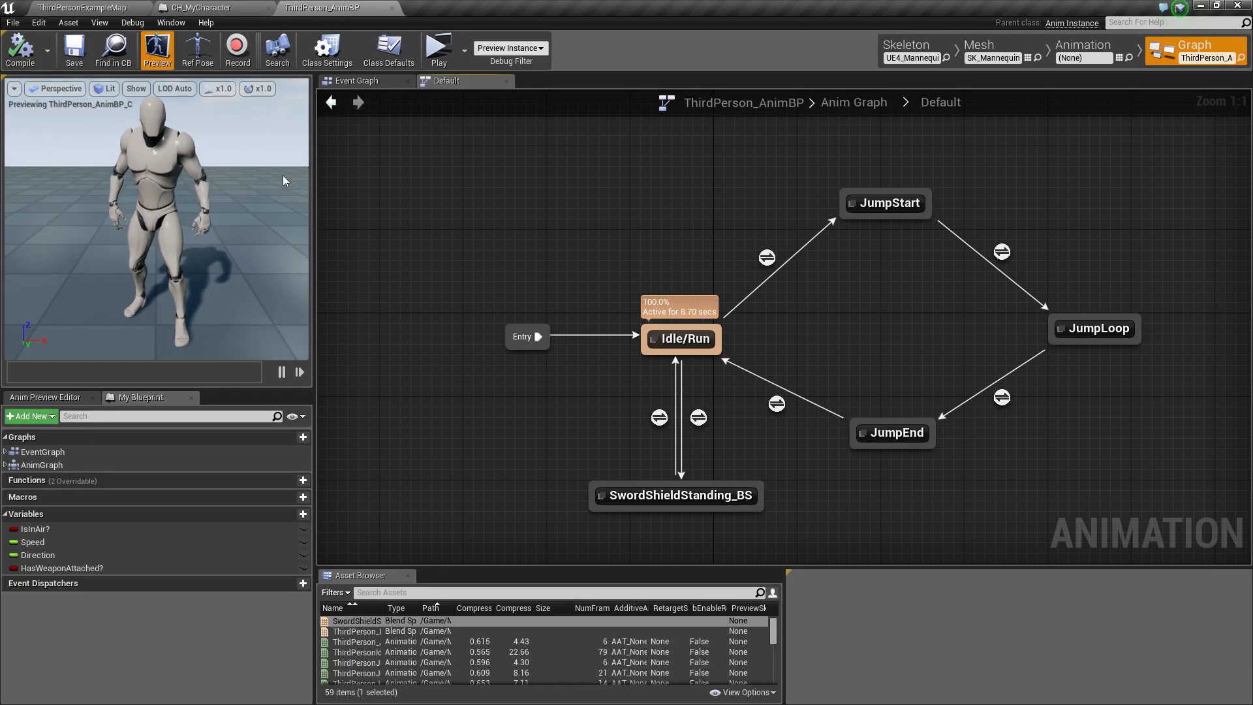
right_click_drag(506, 214, 519, 237)
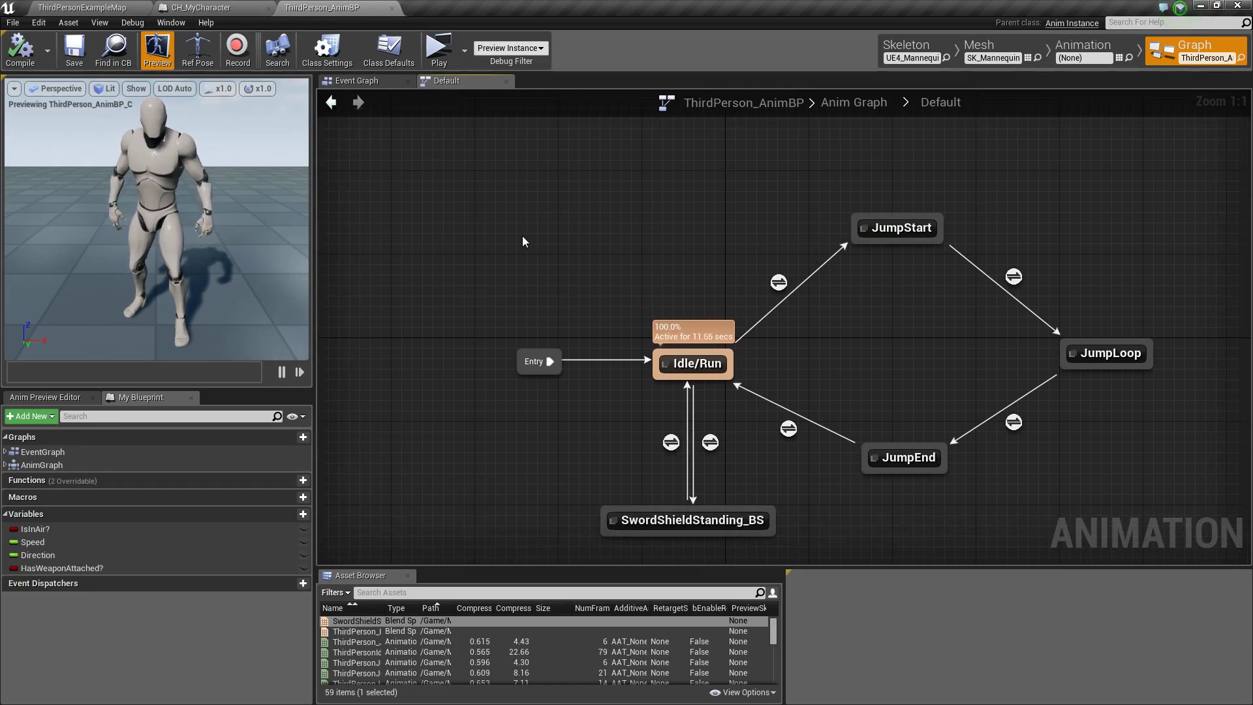
In CH_MyCharacter's Event Graph, add a SET Has Weapon Attached node after Equip Item and set it to true
left_click(222, 9)
scroll(433, 439, "up", 3)
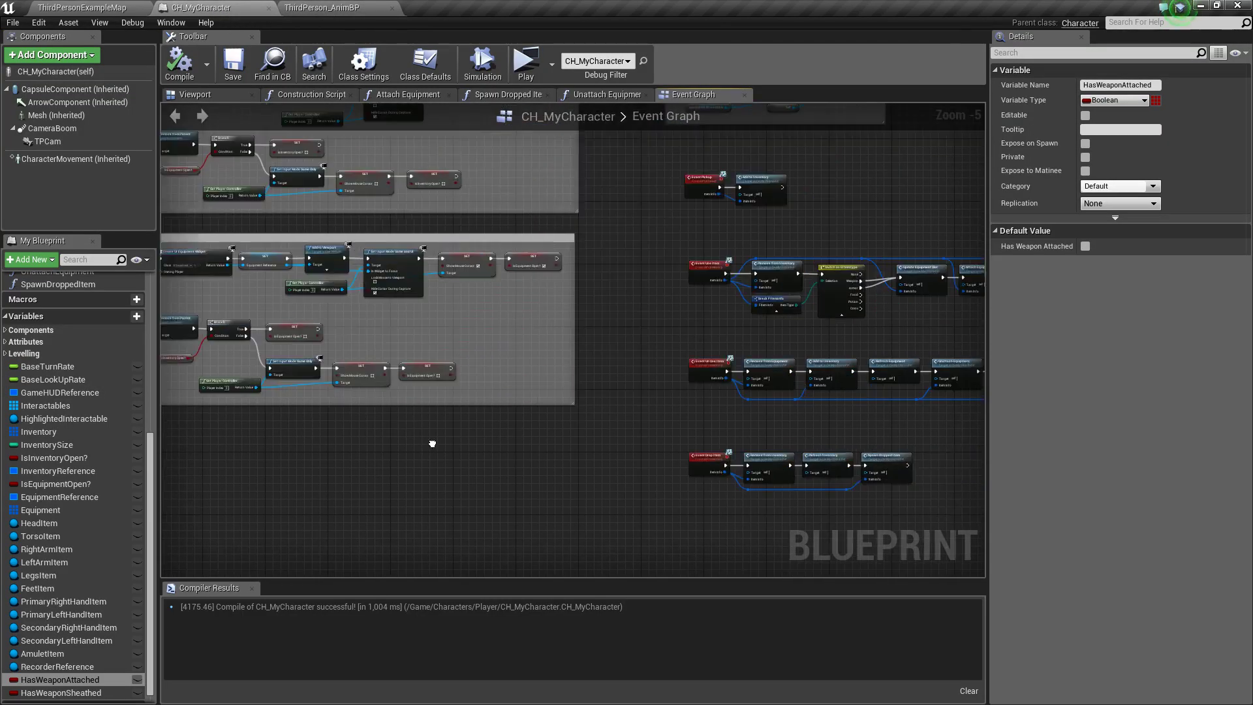
right_click_drag(875, 406, 618, 394)
scroll(637, 360, "up", 4)
right_click_drag(624, 282, 438, 381)
right_click_drag(896, 359, 684, 343)
scroll(730, 312, "up", 1)
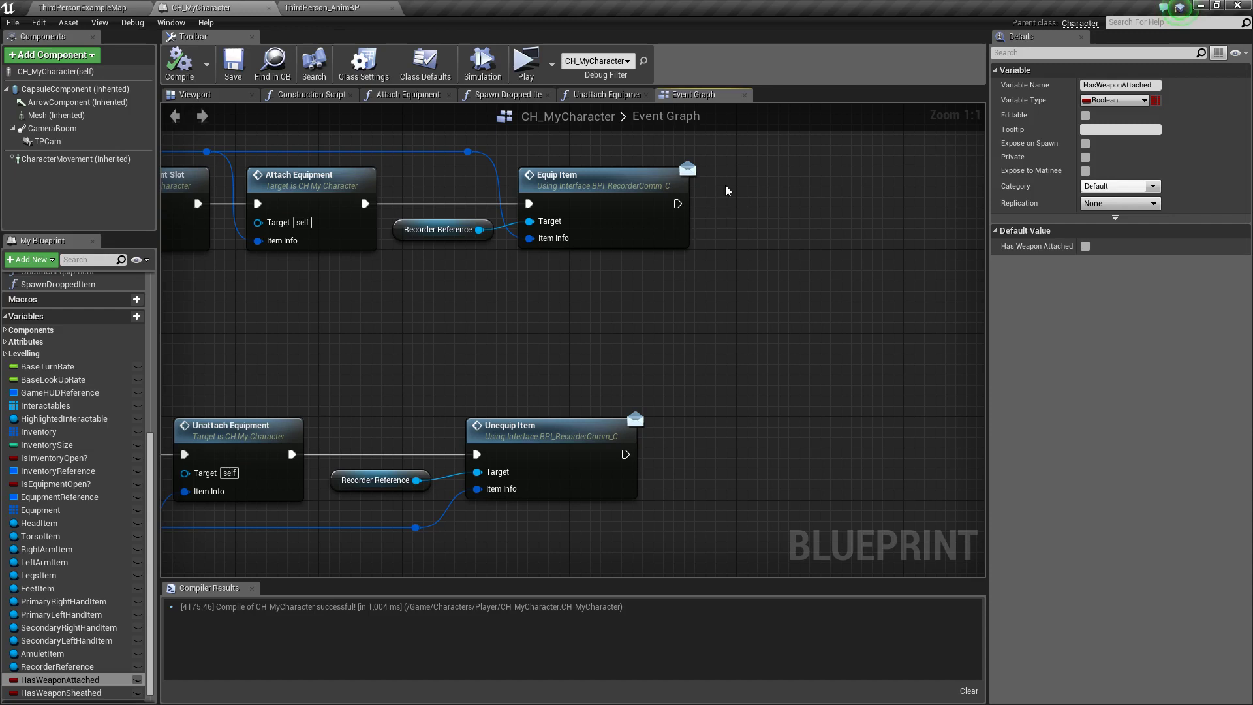
right_click_drag(565, 429, 598, 390)
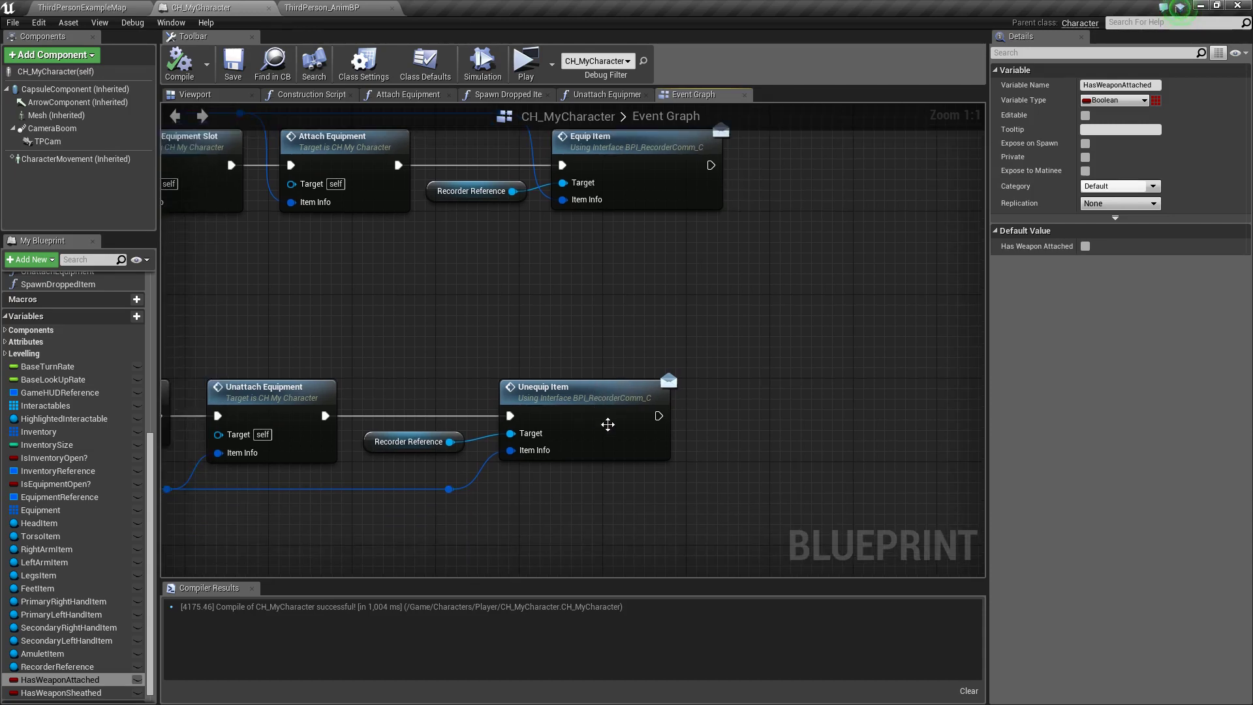
right_click_drag(767, 353, 708, 405)
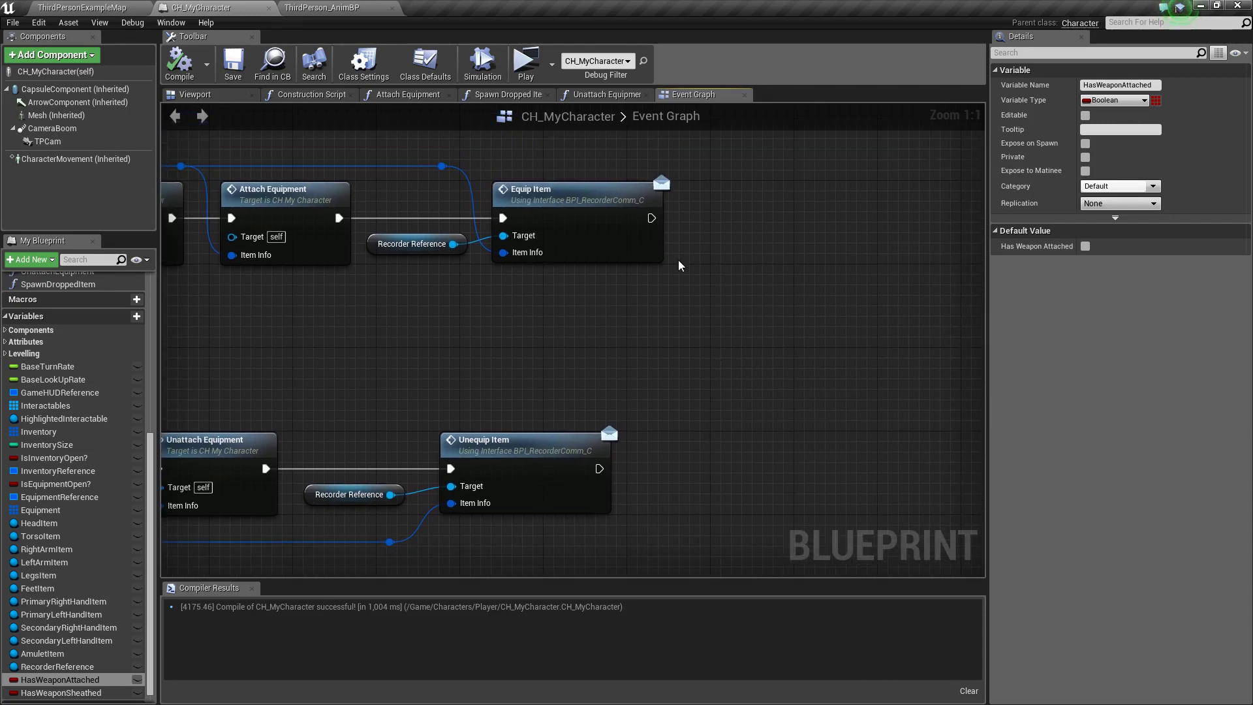
left_click_drag(652, 218, 708, 221)
type("has weapon att")
key("Return")
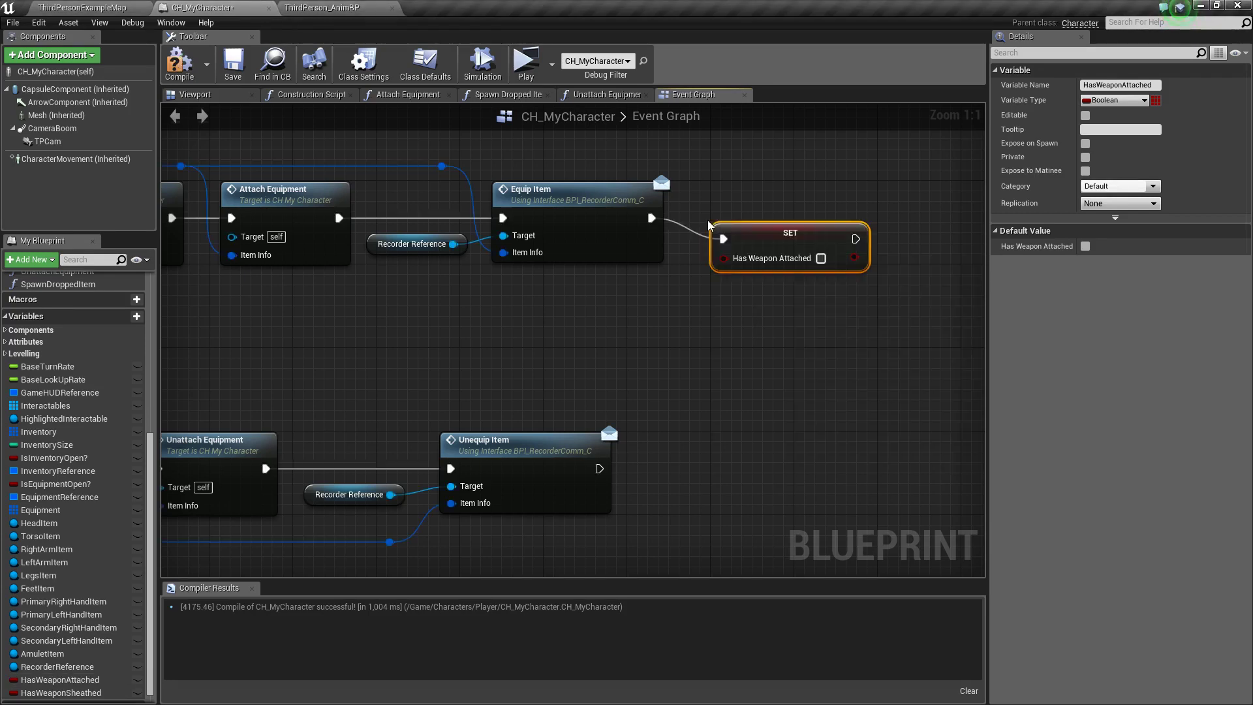
left_click(821, 258)
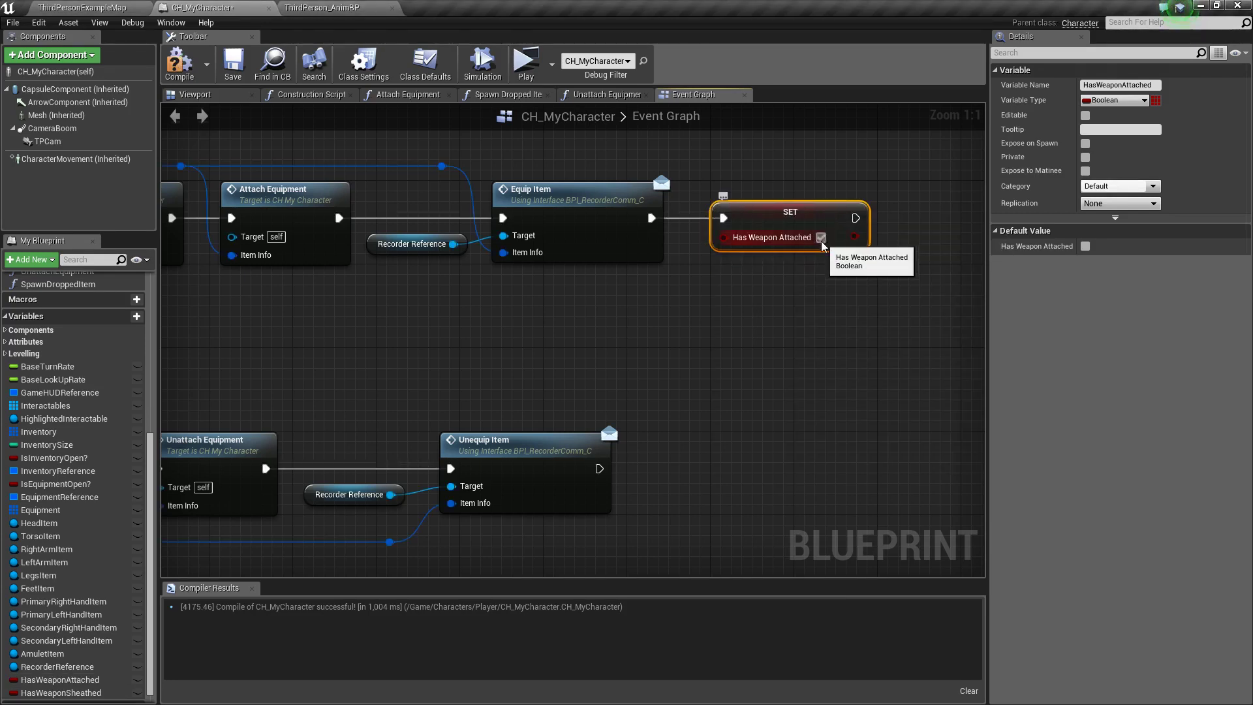
Add a SET Has Weapon Attached node after Unequip Item and leave its value false
right_click_drag(766, 397, 753, 353)
left_click_drag(587, 425, 718, 418)
type("set has weapon")
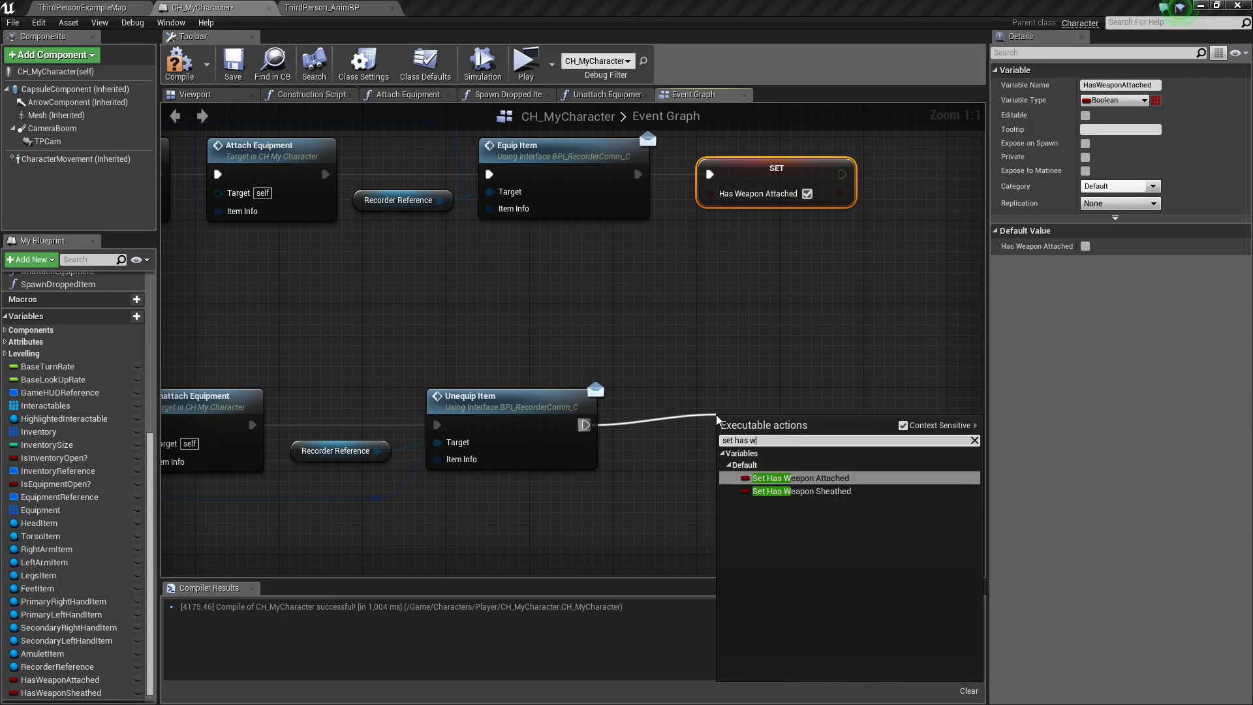
key("Return")
left_click_drag(820, 455, 775, 439)
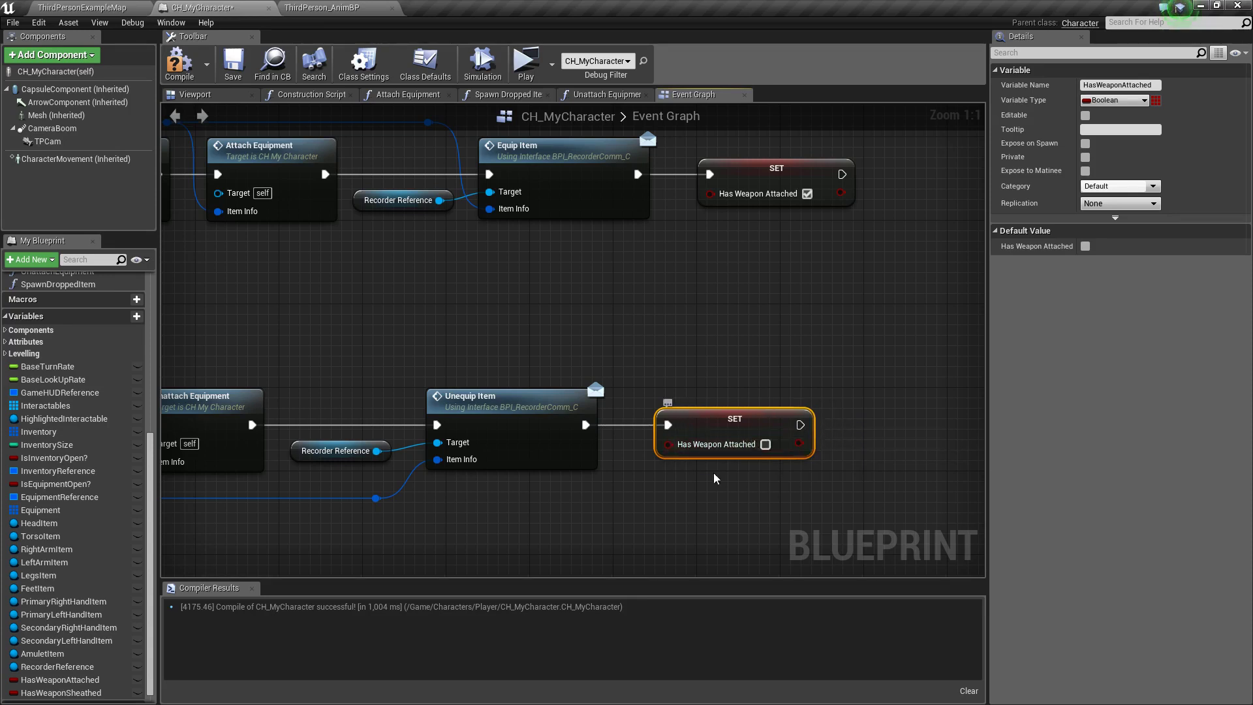
Compile and save CH_MyCharacter
left_click(606, 297)
left_click(195, 71)
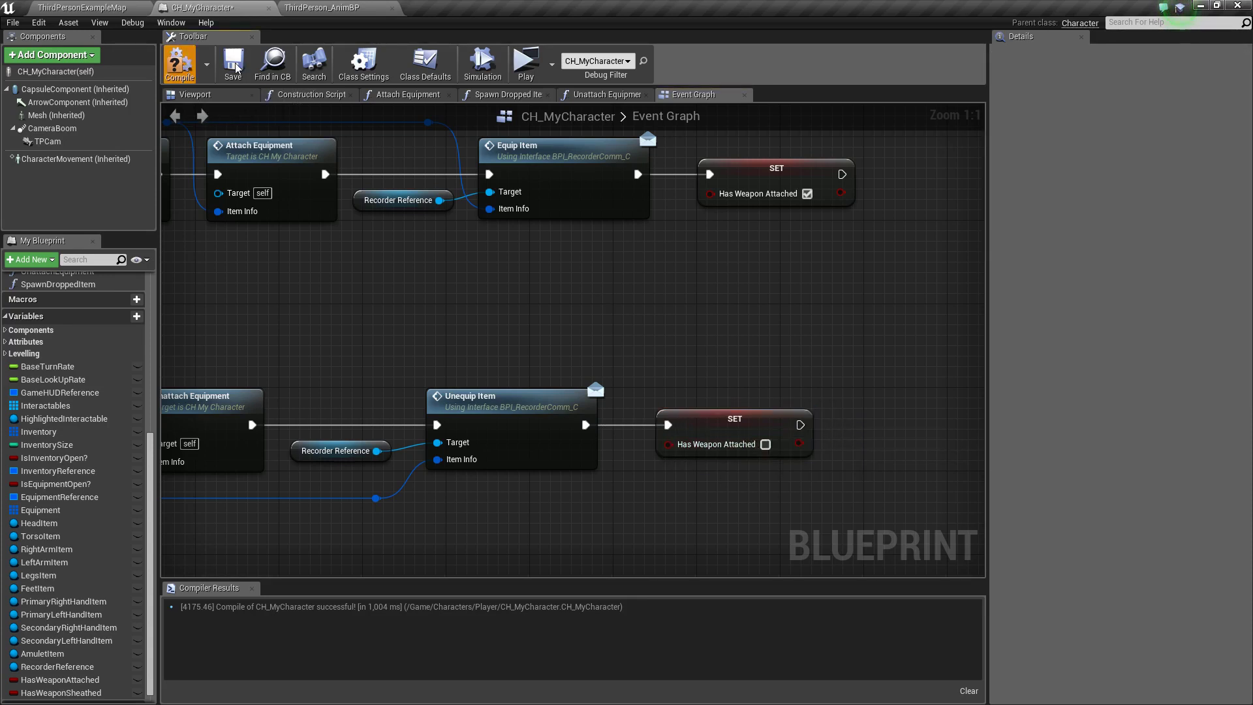
left_click(236, 67)
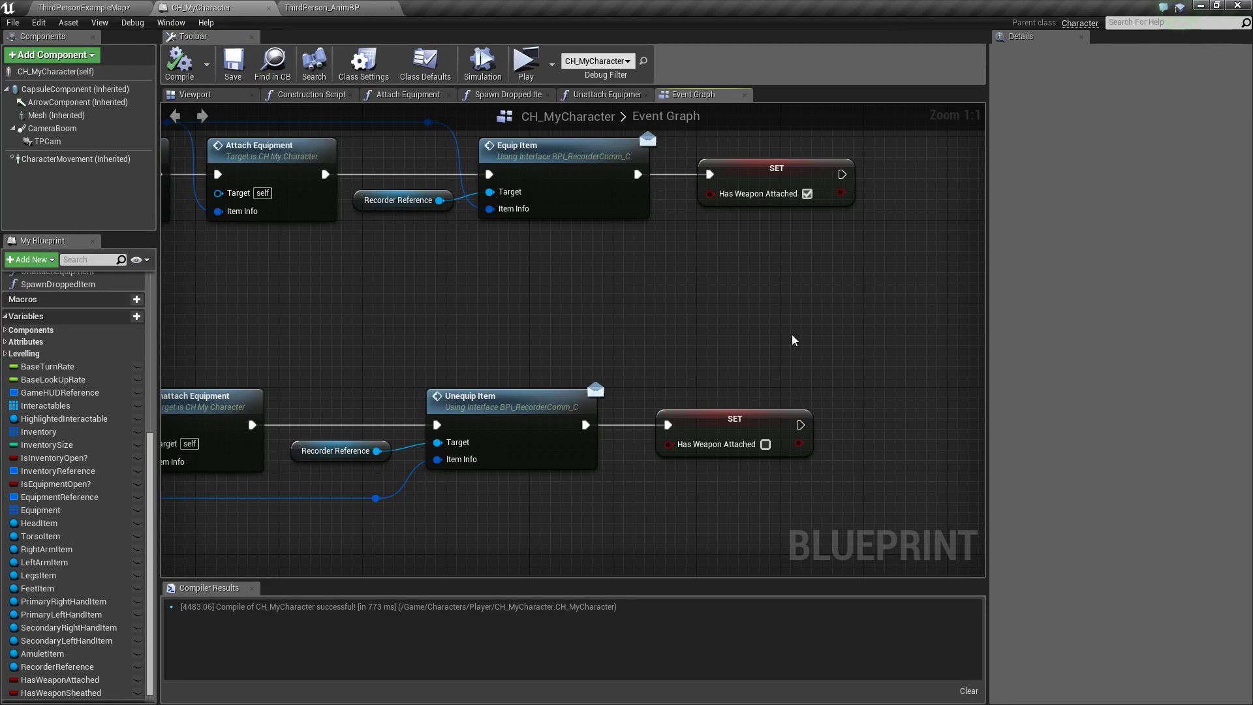
In ThirdPerson_AnimBP's Event Graph, examine how velocity and actor rotation feed the Calculate Direction node
right_click_drag(768, 348, 759, 350)
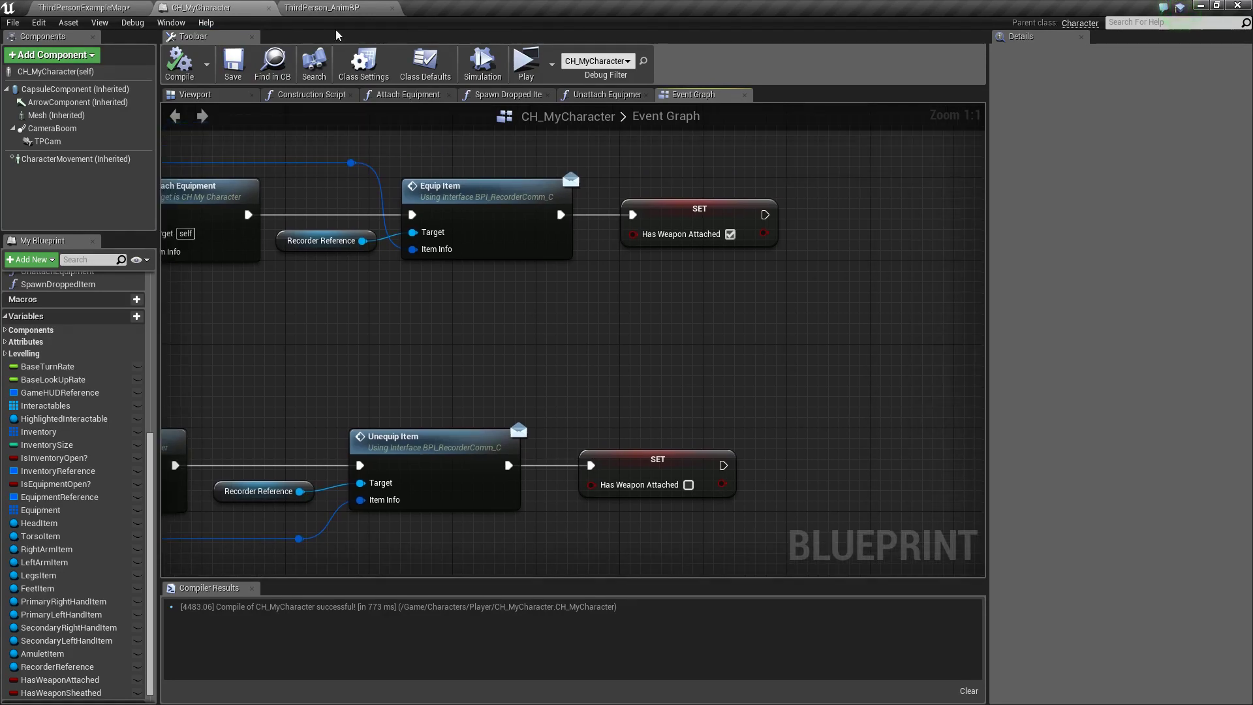
left_click(322, 7)
left_click(357, 81)
right_click_drag(715, 410, 944, 472)
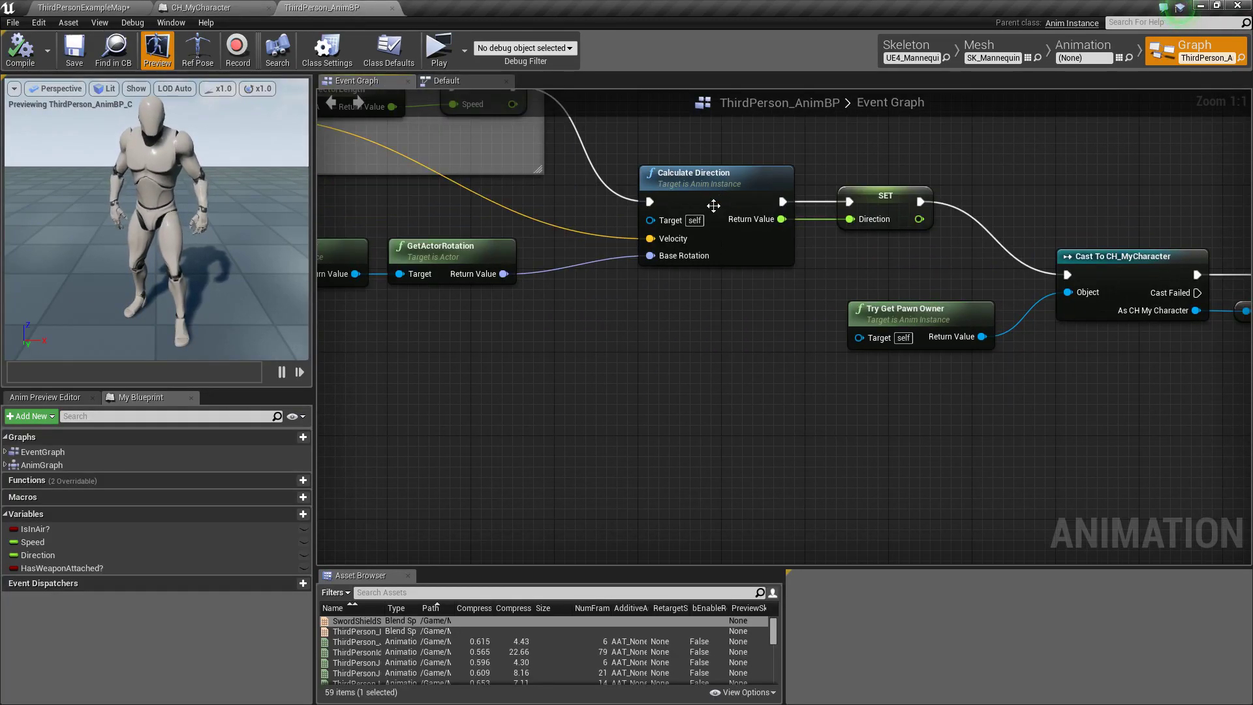
right_click_drag(730, 256, 816, 316)
right_click_drag(579, 348, 656, 367)
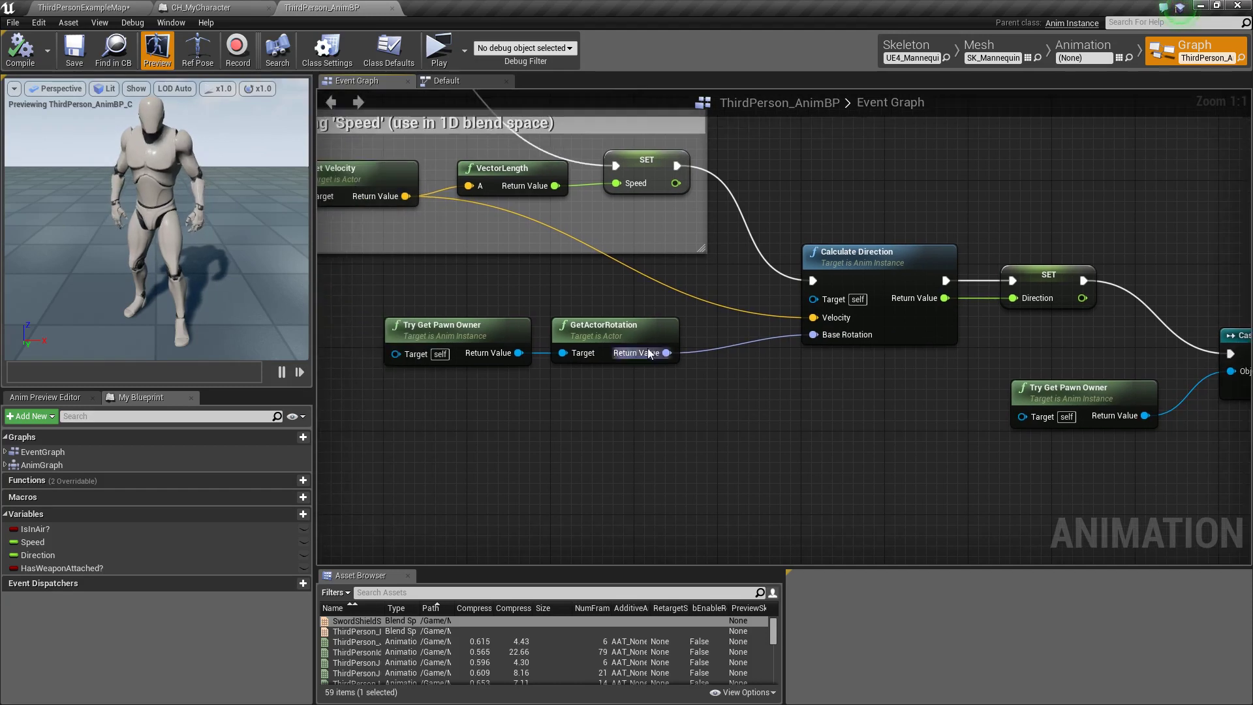
left_click_drag(560, 319, 570, 320)
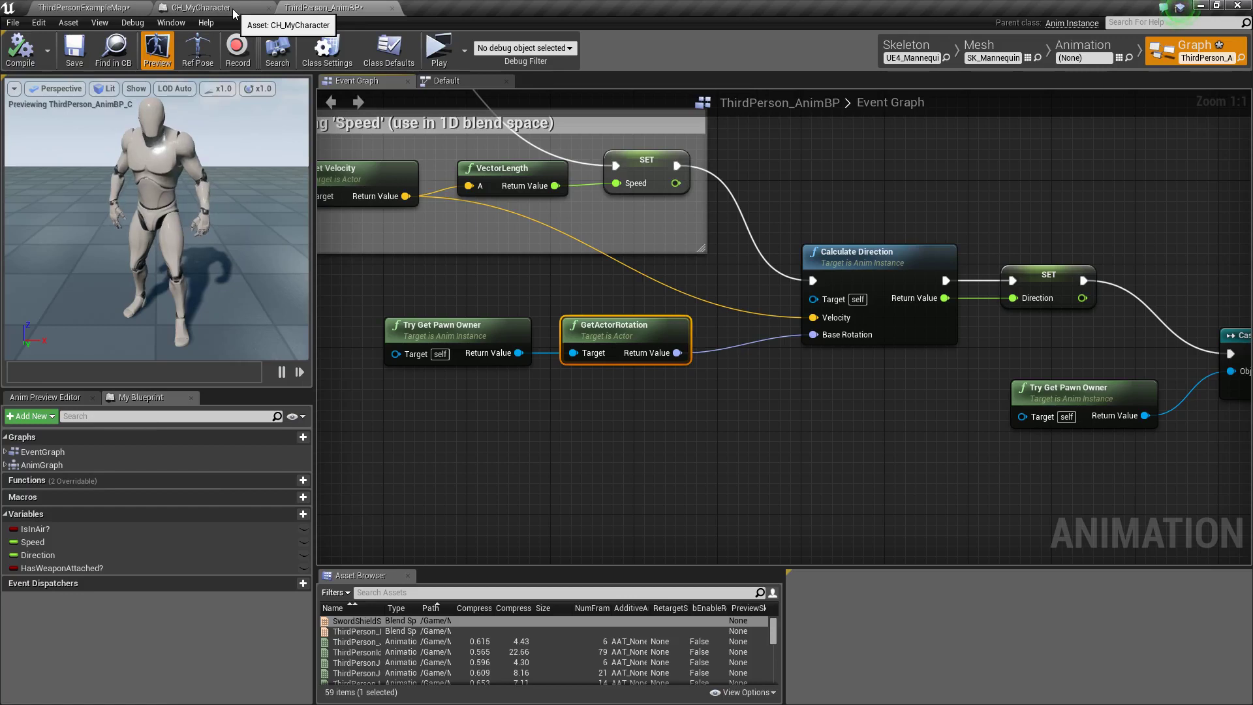
Return to CH_MyCharacter and examine the Use Controller Rotation options under Pawn in its class defaults
left_click(208, 8)
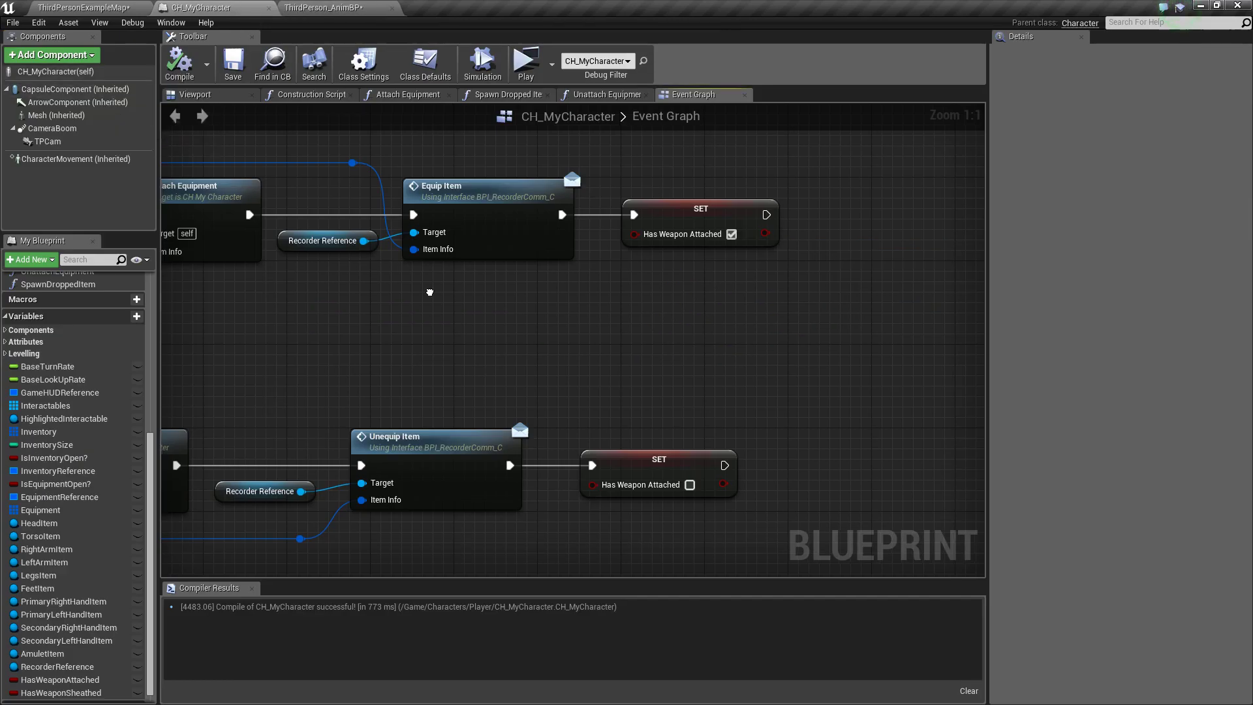
right_click_drag(429, 292, 344, 331)
right_click_drag(493, 385, 557, 365)
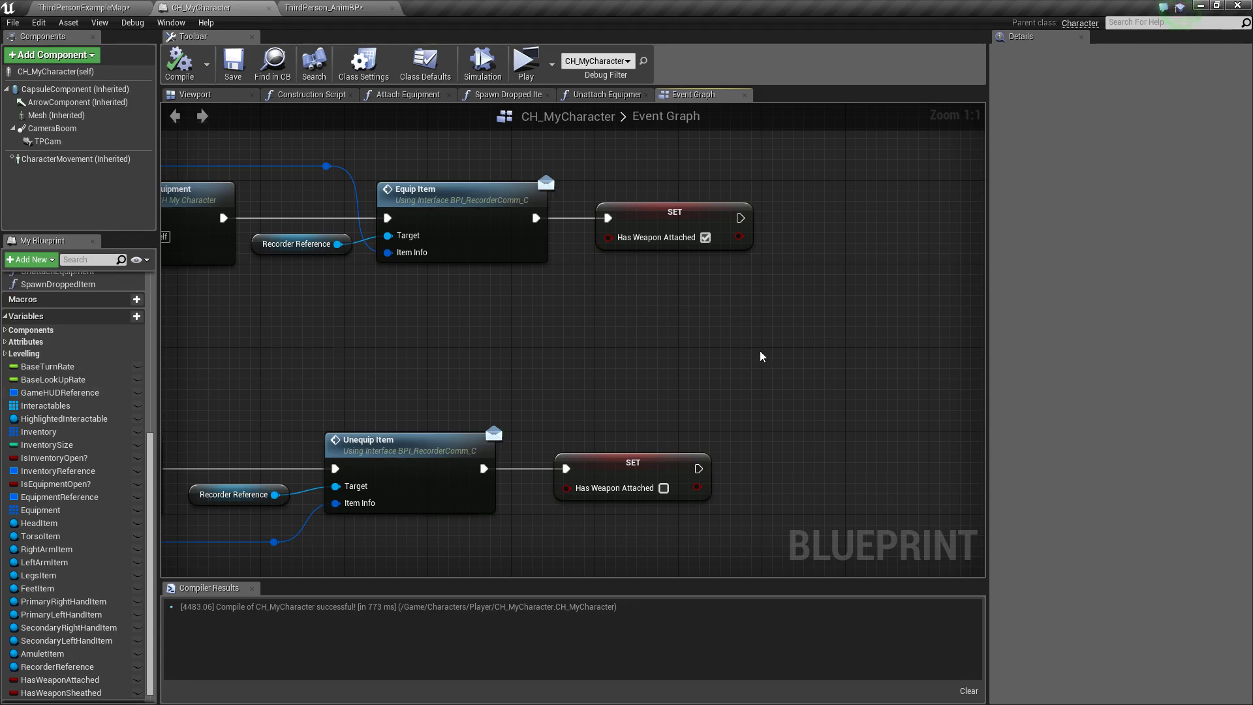
right_click_drag(711, 341, 616, 348)
right_click_drag(263, 334, 381, 312)
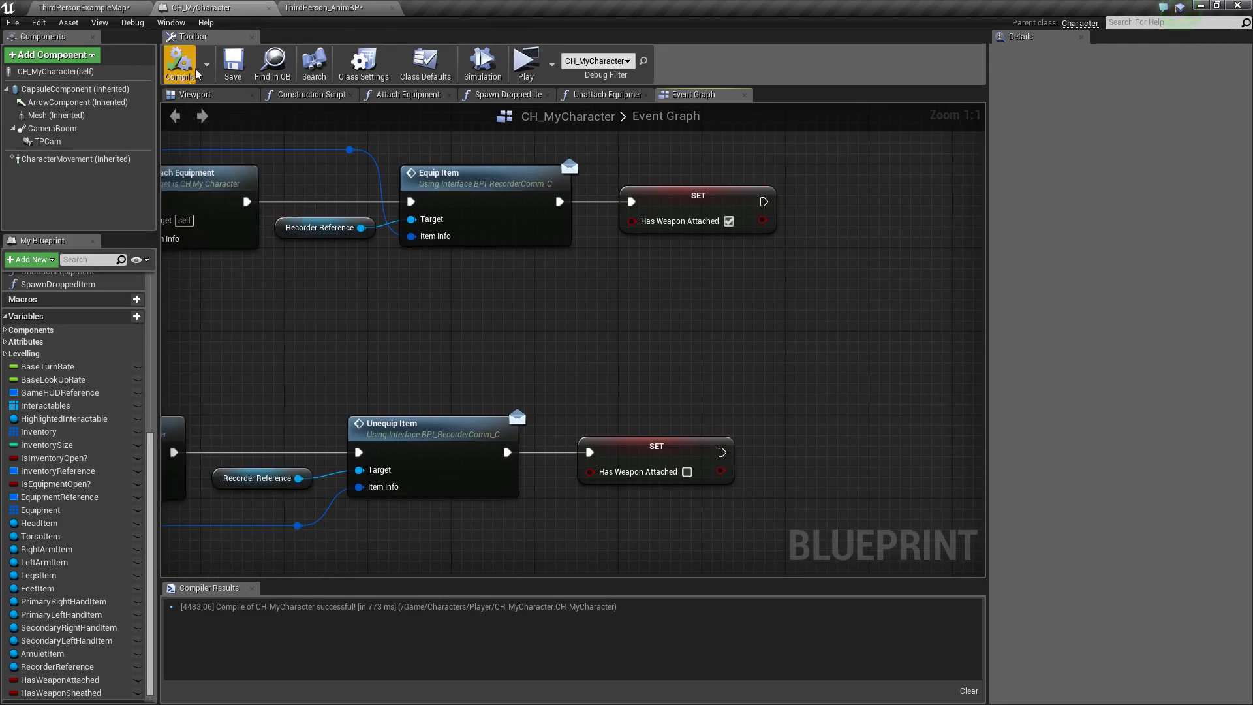
left_click(64, 73)
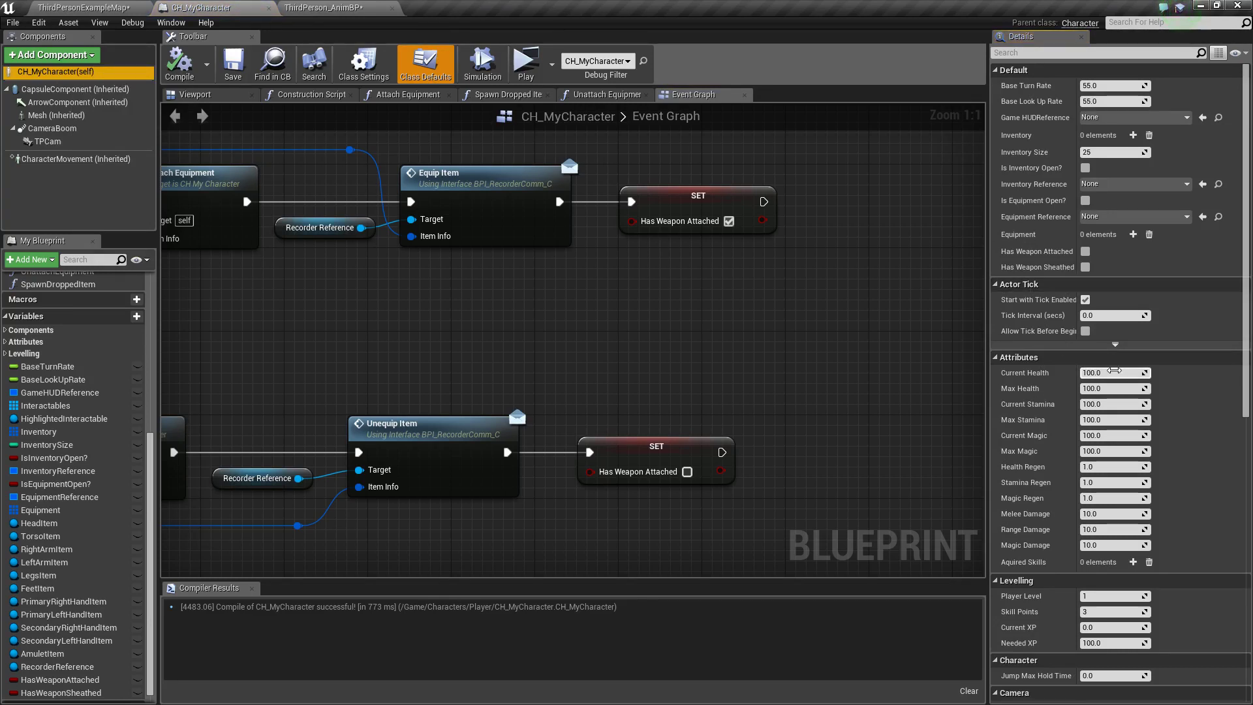
scroll(1055, 268, "down", 8)
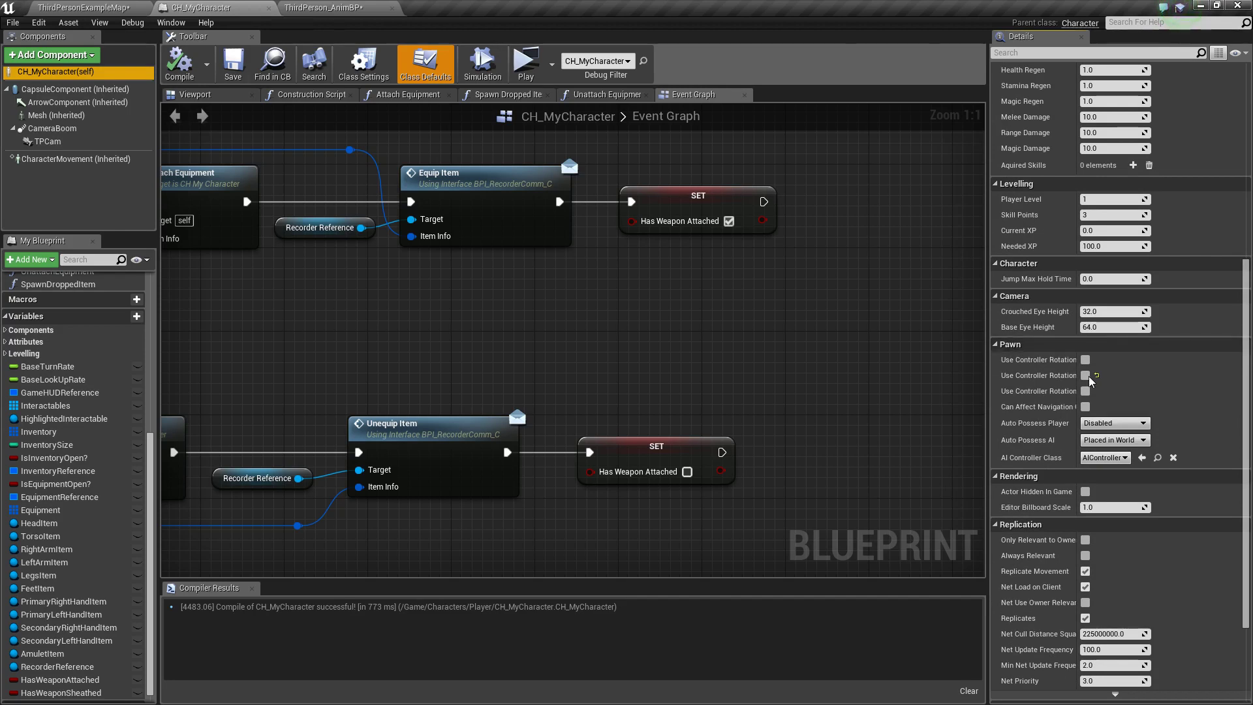
left_click_drag(1078, 385, 1112, 385)
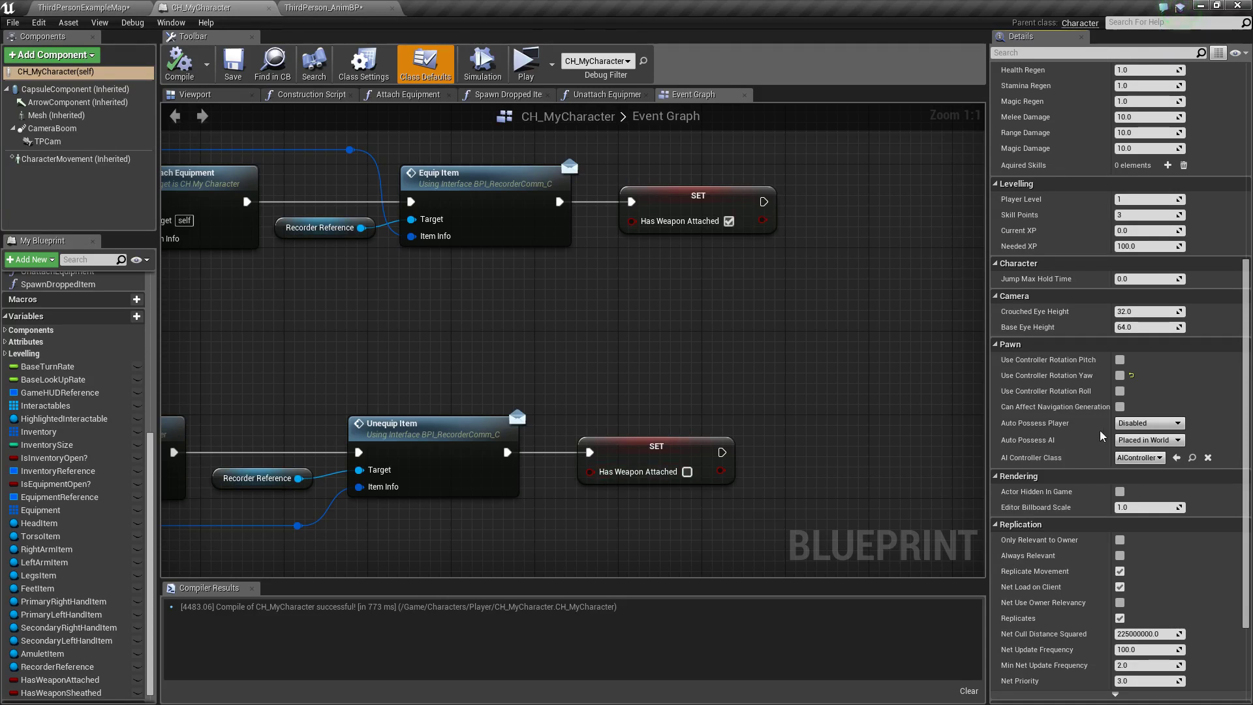
Add a SET Use Controller Rotation Yaw node at the end of the equip chain, driven by the Has Weapon Attached output
right_click_drag(902, 386, 813, 409)
left_click_drag(677, 233, 746, 228)
type("set use")
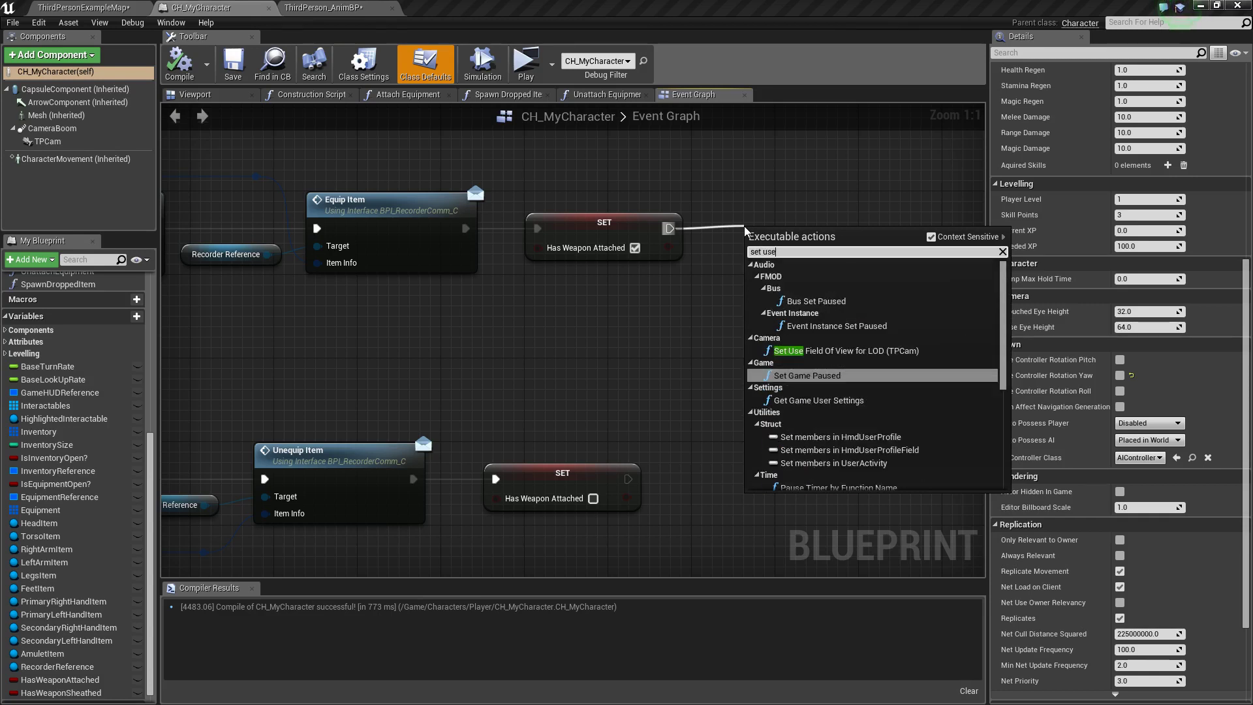
type(" contr")
key("Down")
key("Down")
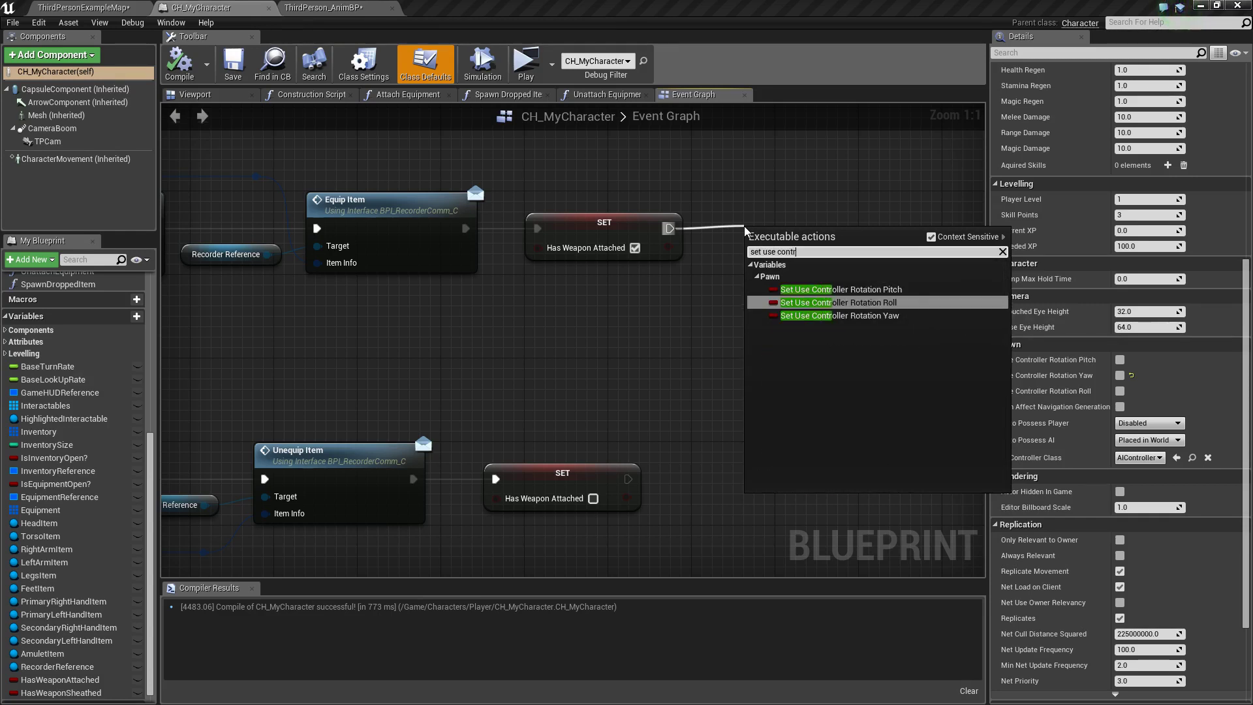
key("Return")
left_click_drag(819, 235, 788, 224)
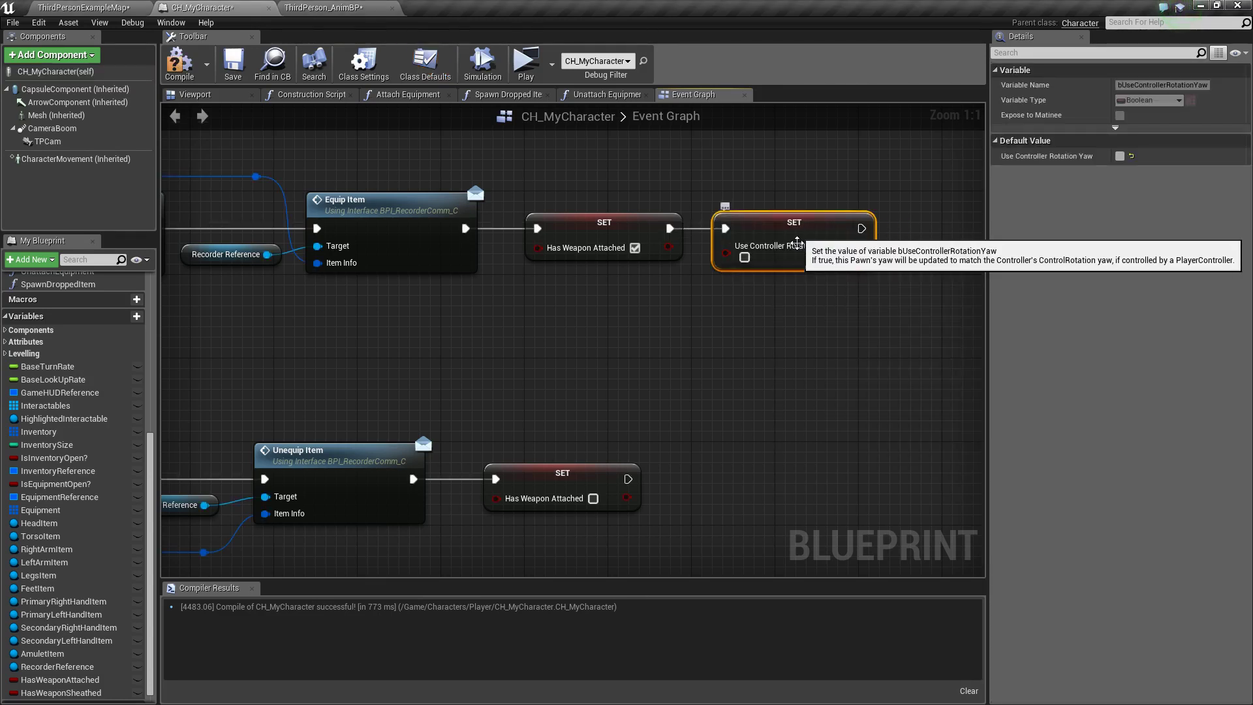
left_click_drag(679, 257, 740, 258)
Add a matching SET Use Controller Rotation Yaw node, driven by Has Weapon Attached, to the unequip chain, and compile and save the blueprint
right_click_drag(760, 385, 757, 328)
left_click_drag(627, 416, 688, 414)
type("set use")
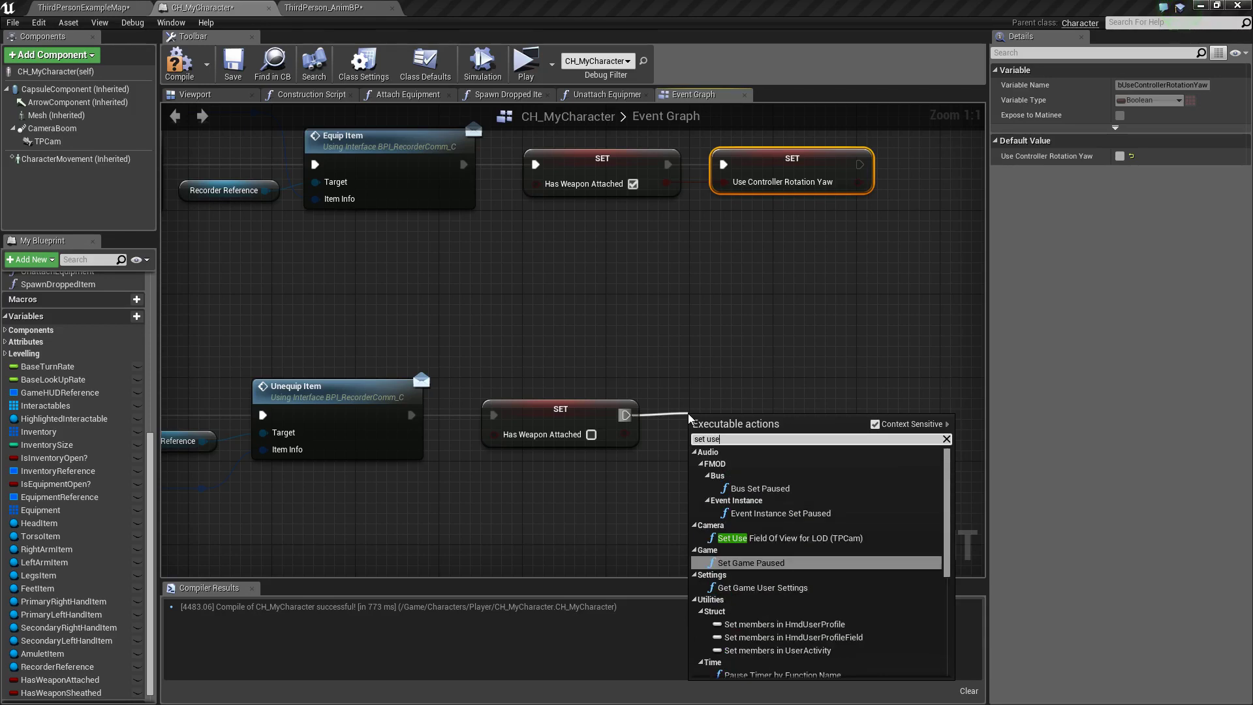
type(" contr")
key("Down")
key("Down")
key("Return")
left_click_drag(625, 434, 703, 449)
left_click_drag(765, 424, 741, 413)
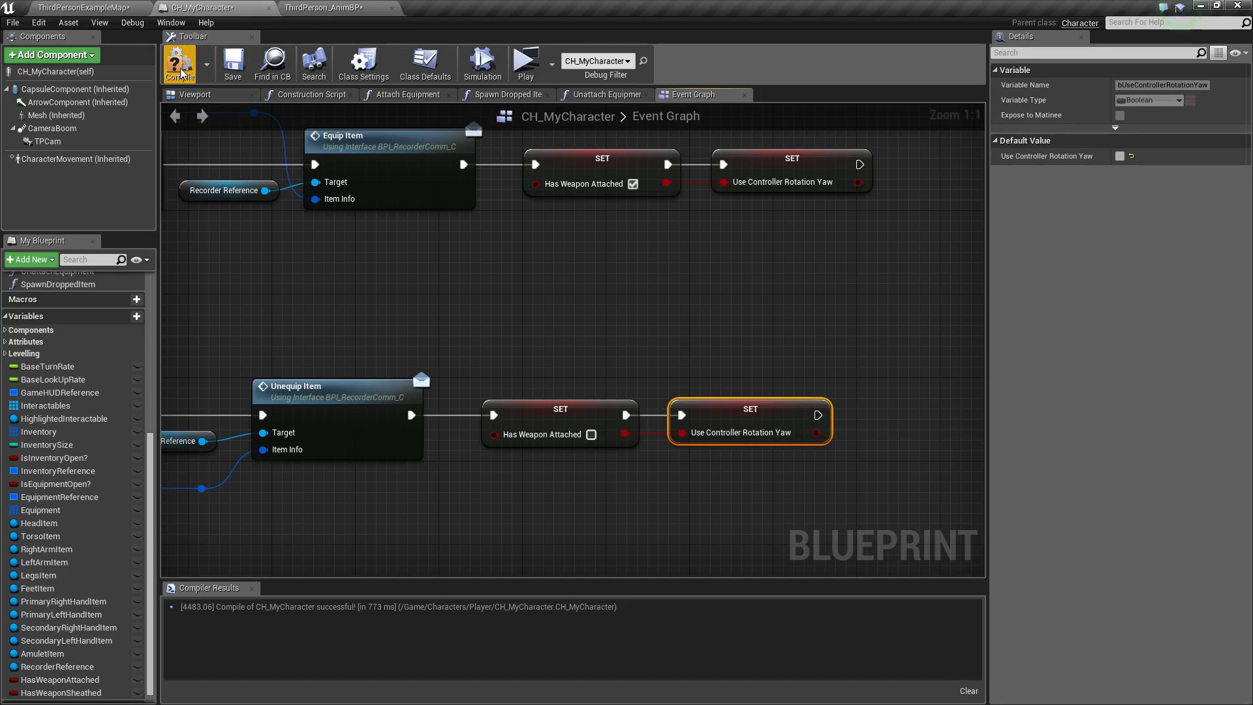
left_click(238, 69)
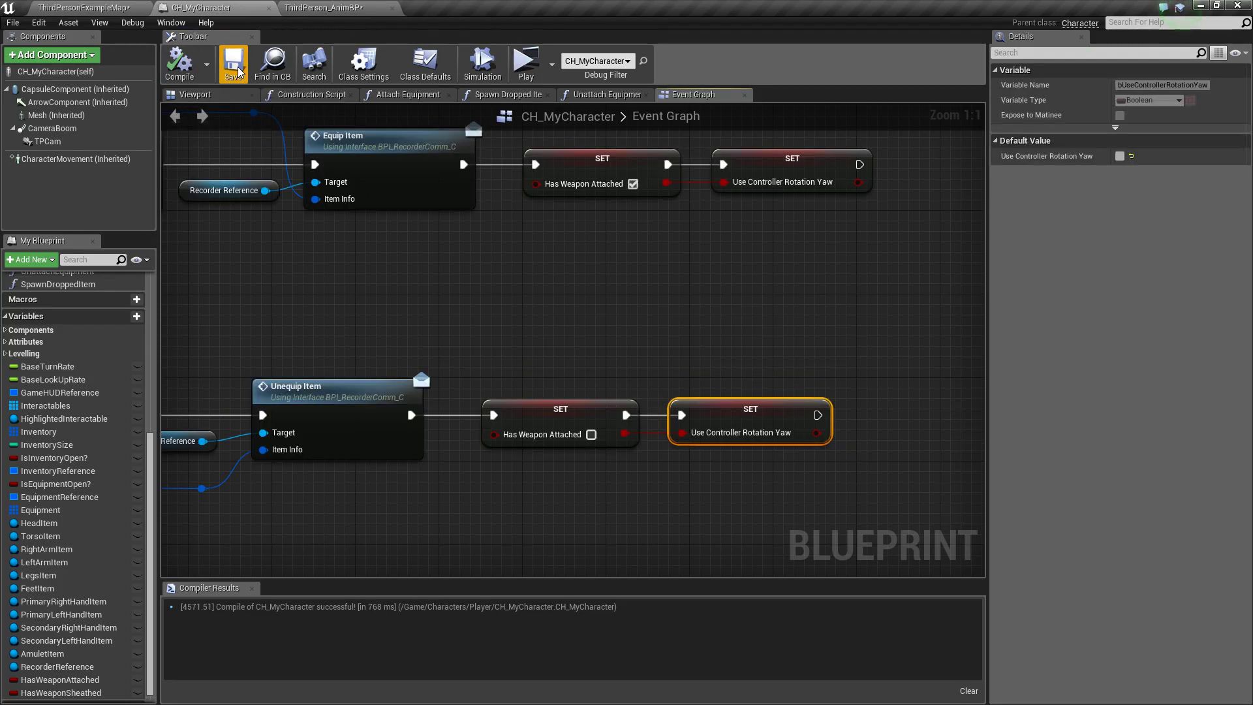
Start a game preview, pick up the Long Sword and equip it from the inventory
left_click(527, 63)
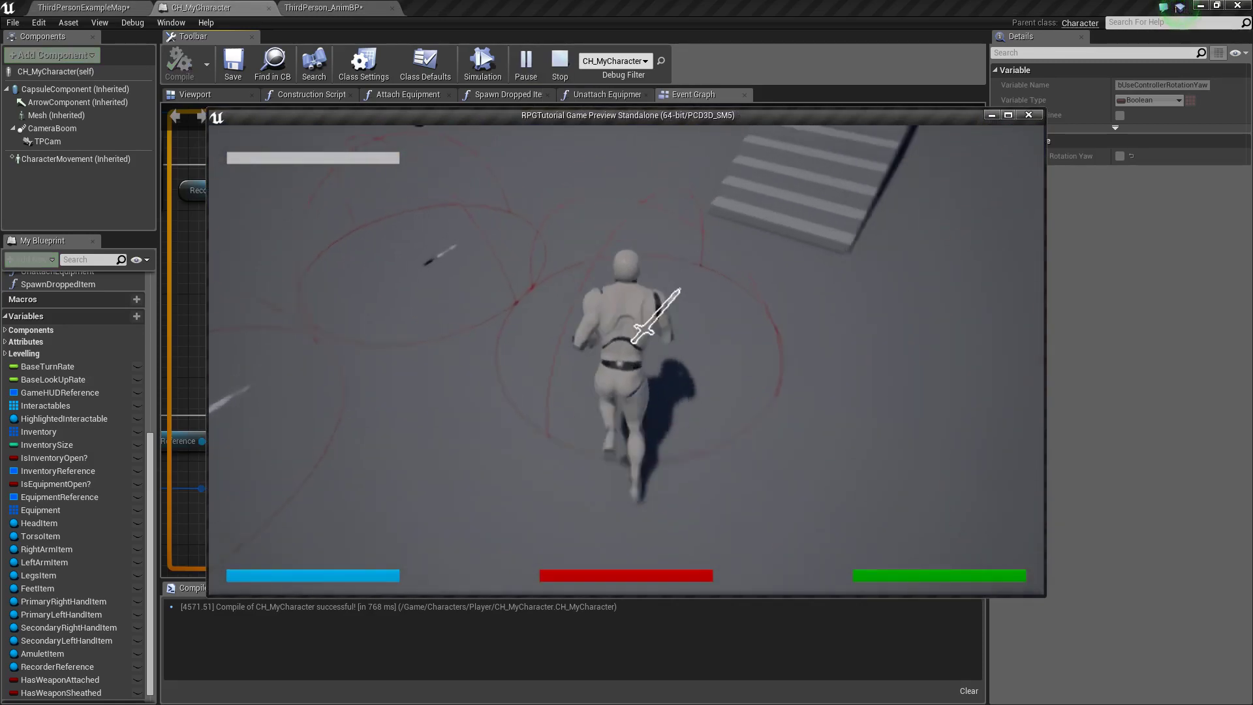
key("e")
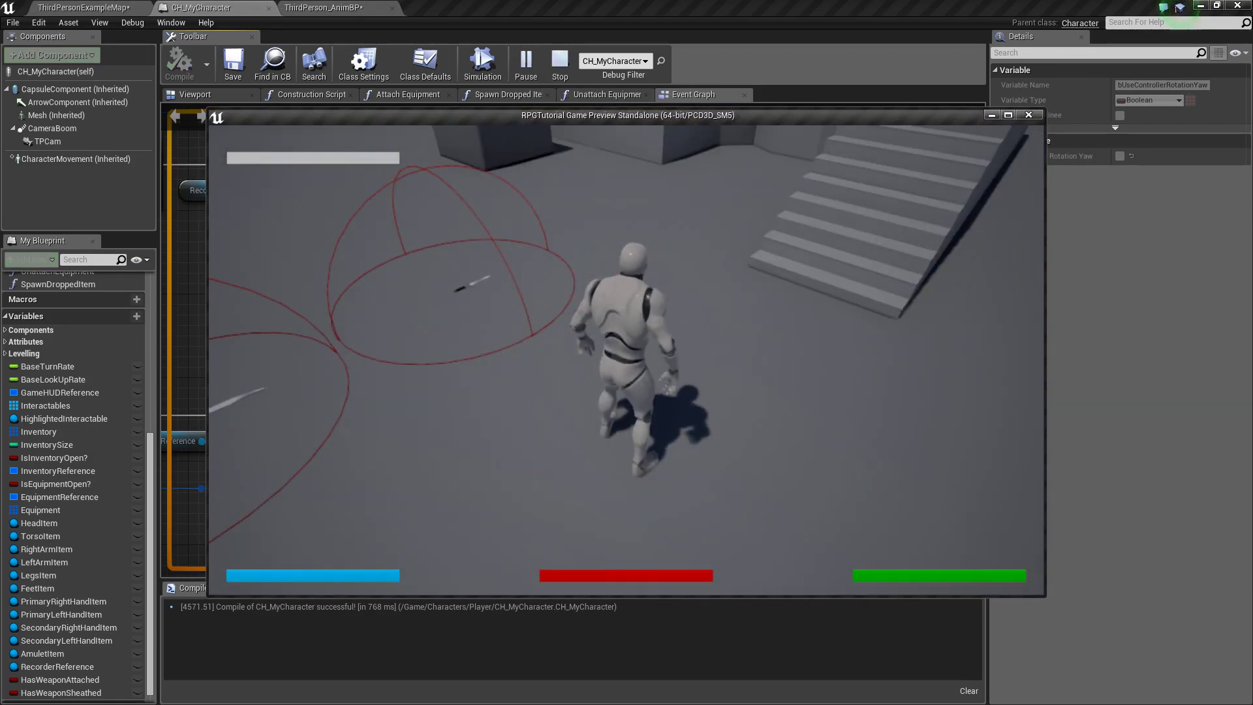
key("i")
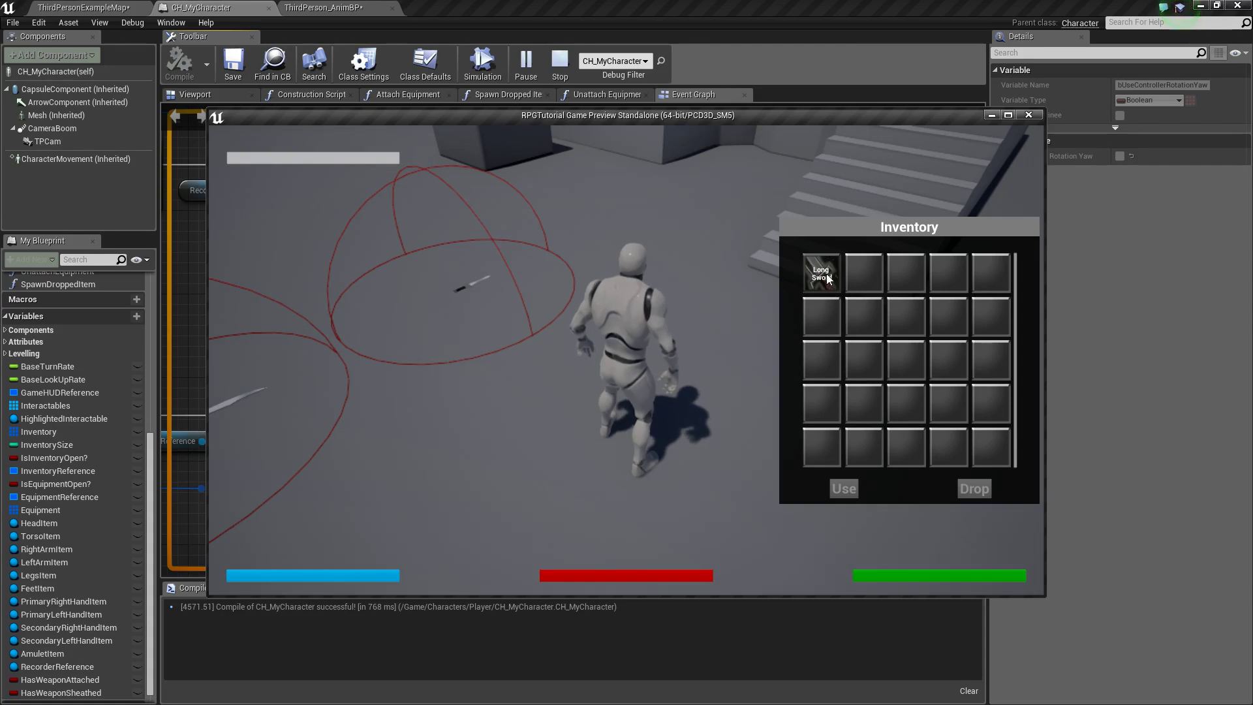
left_click(844, 489)
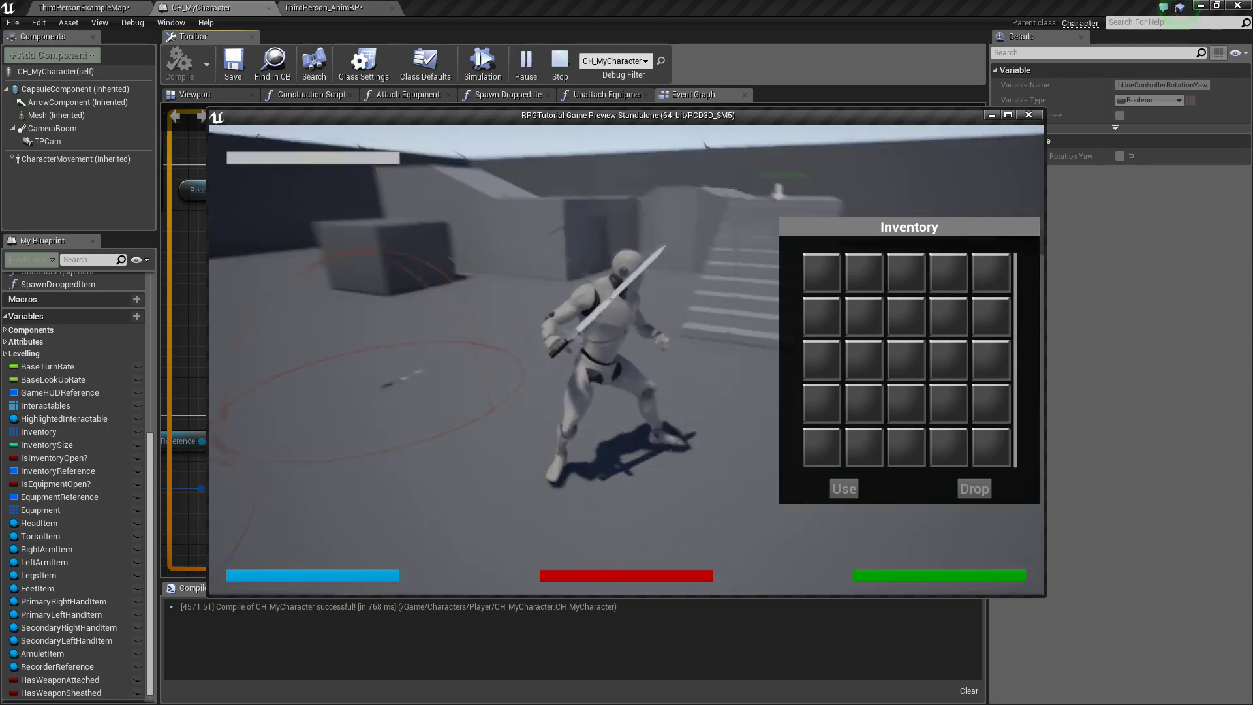
Close the inventory and test walking, strafing and sprinting with the sword equipped
key("w")
key("w")
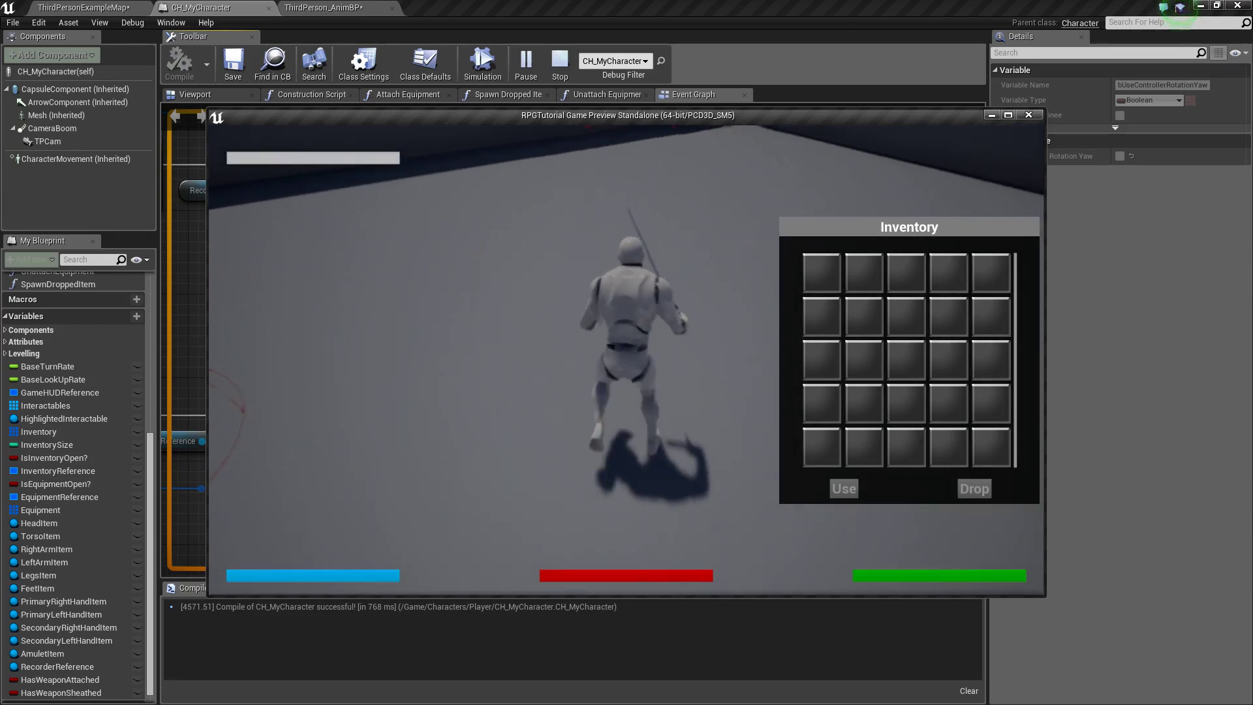
key("w")
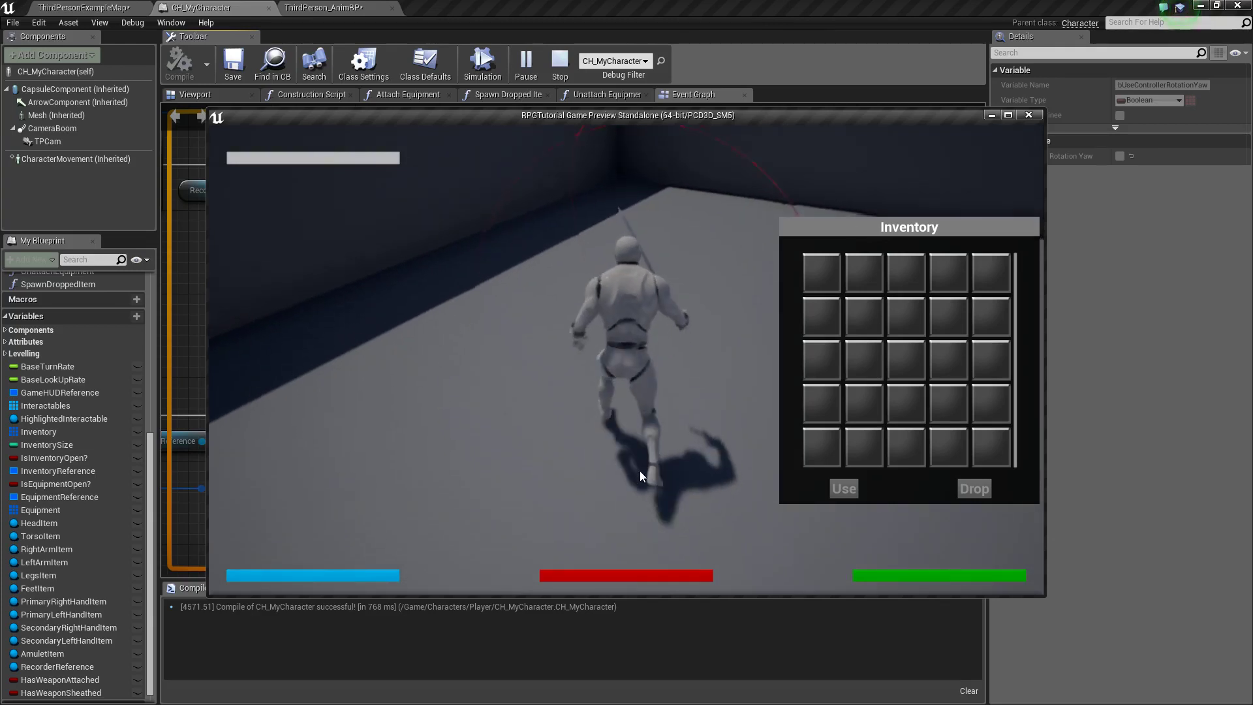
key("w")
key("i")
key("w")
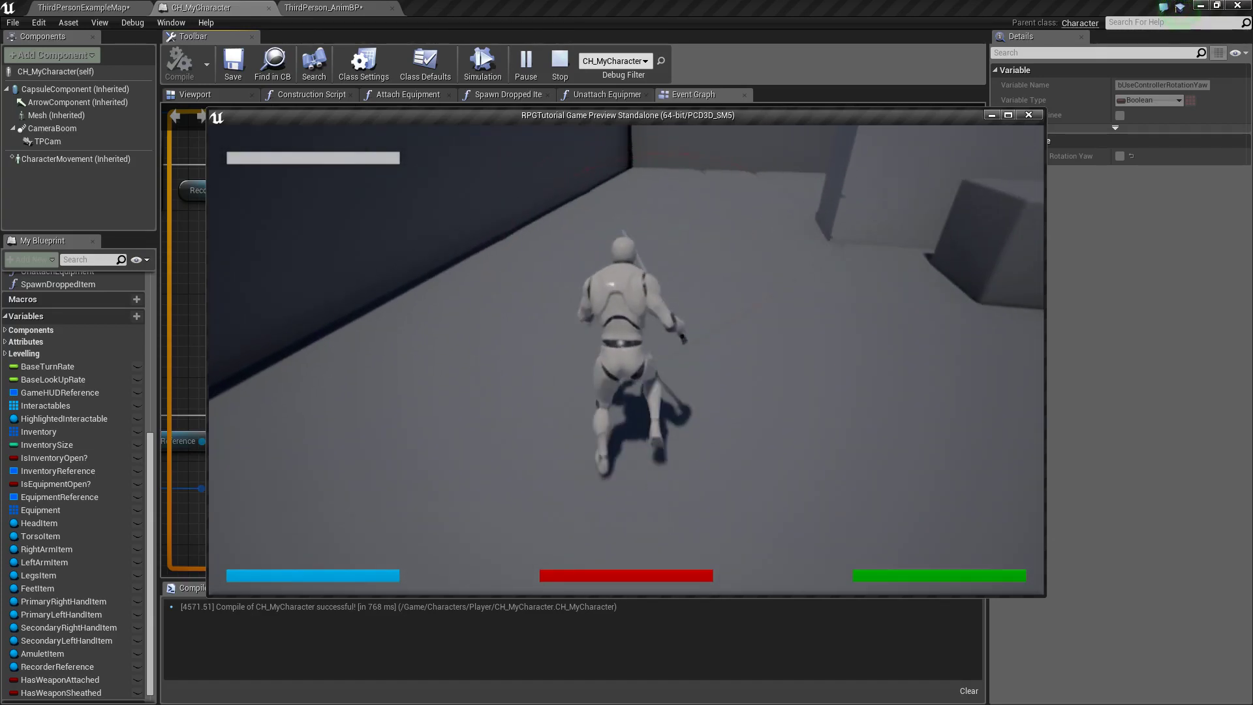
key("d")
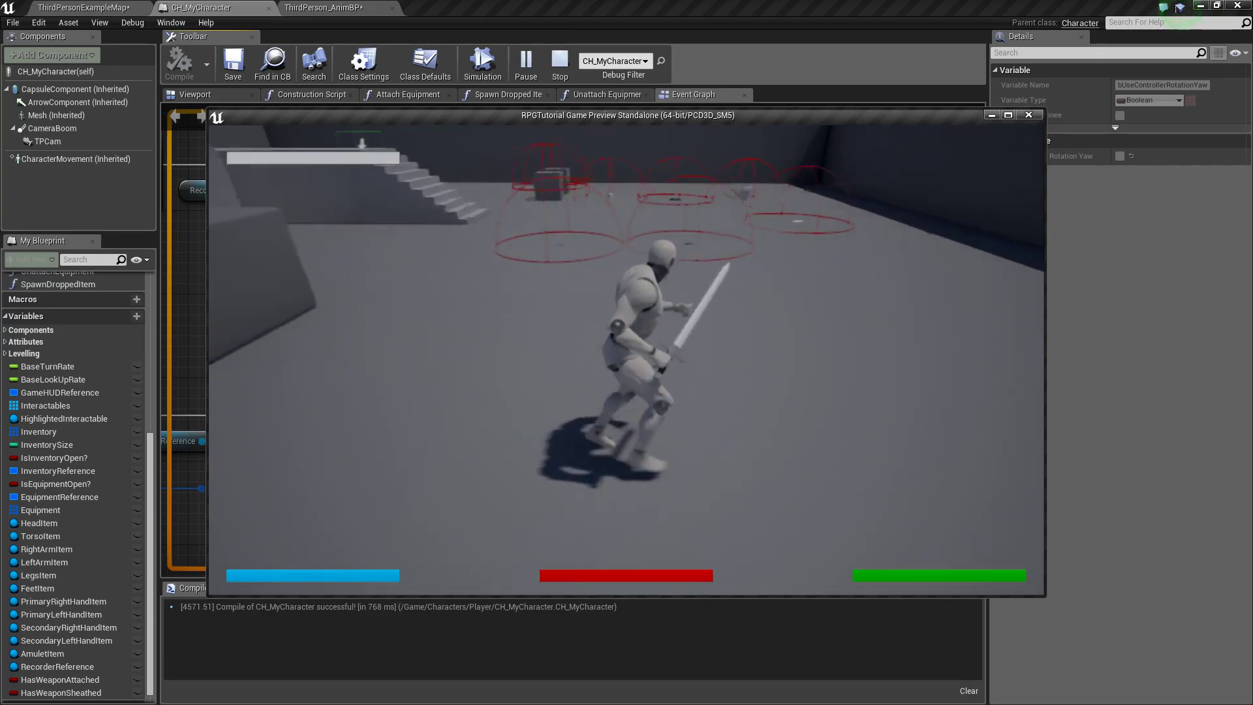
key("a")
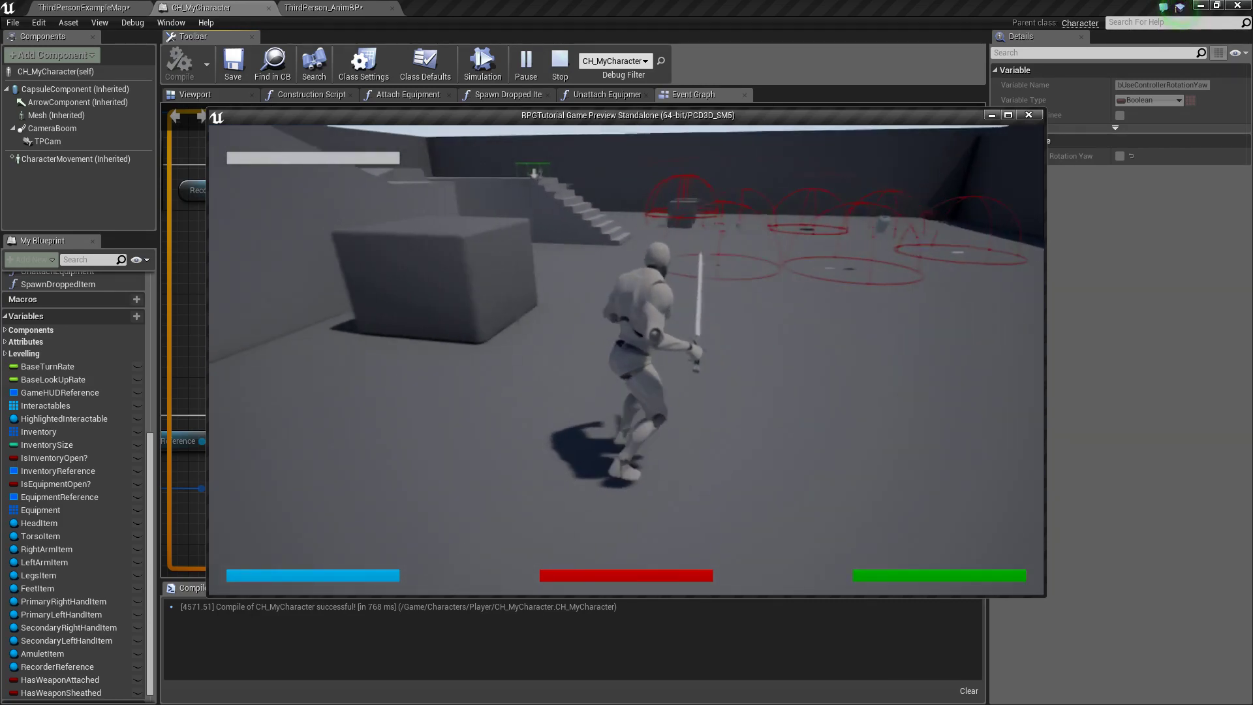
key("w")
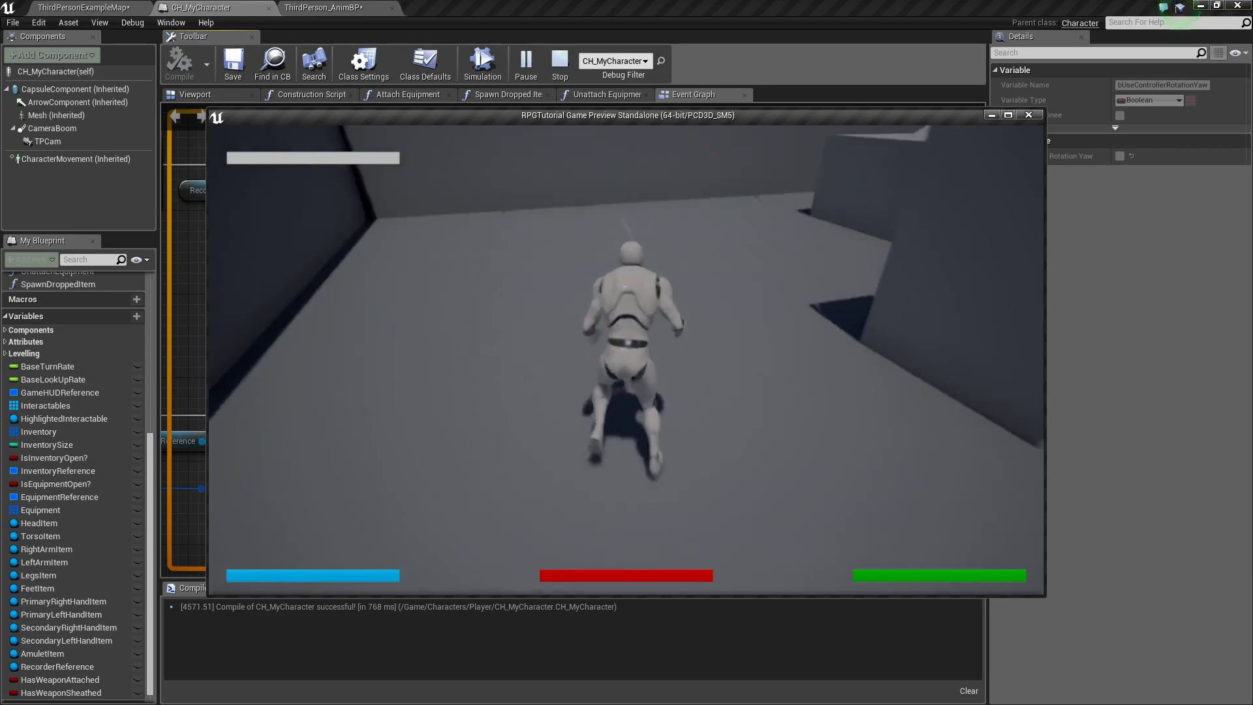
key("shift")
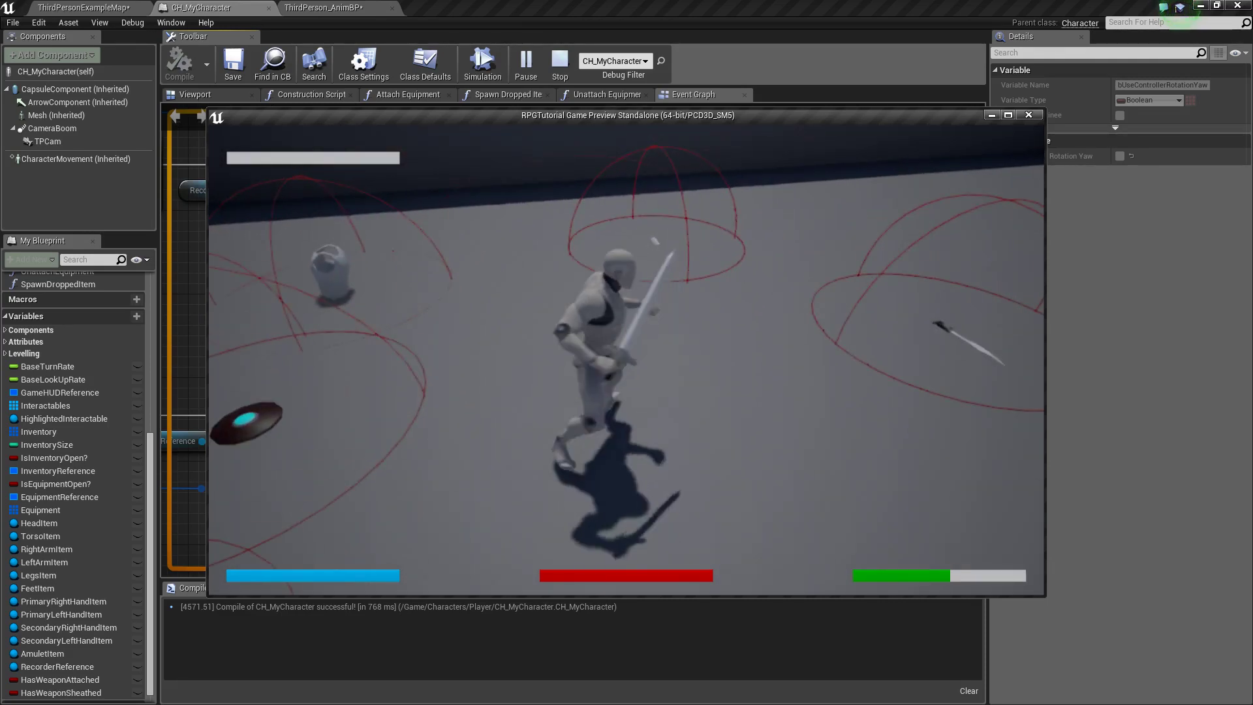
Unequip the sword through the Equipment window, check the unarmed stance and end the game preview
key("c")
left_click(459, 260)
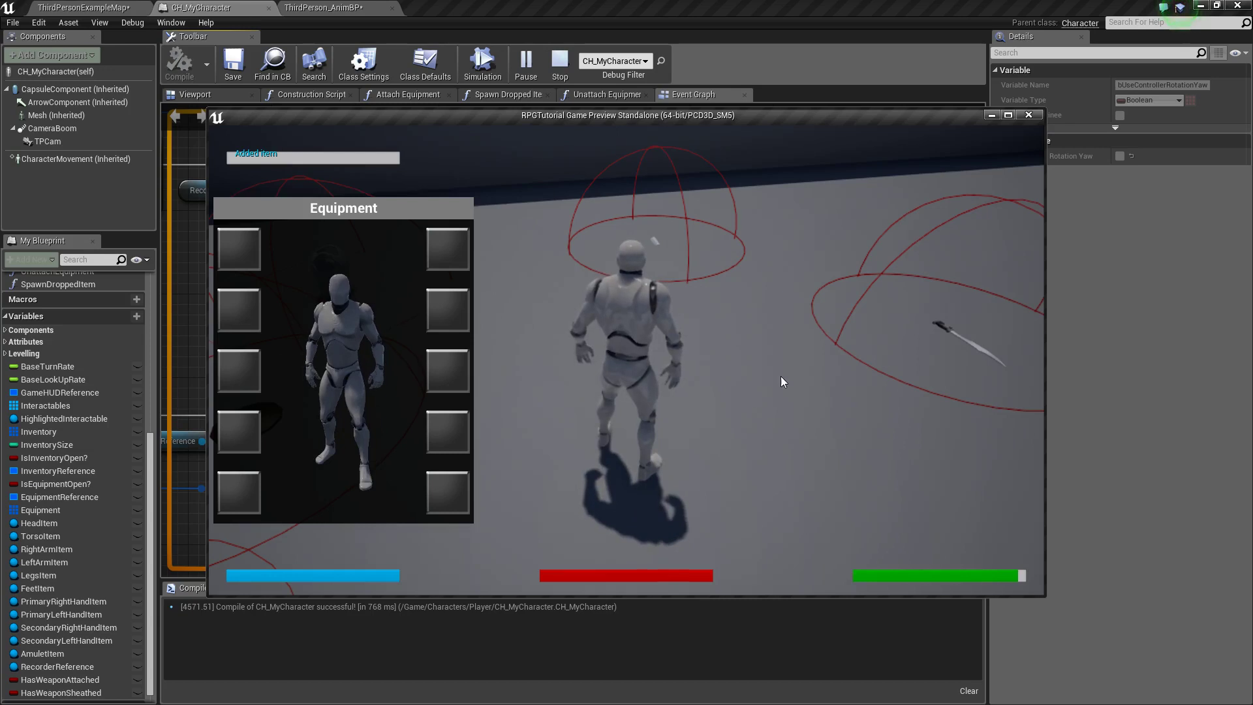
left_click_drag(769, 390, 1189, 404)
key("c")
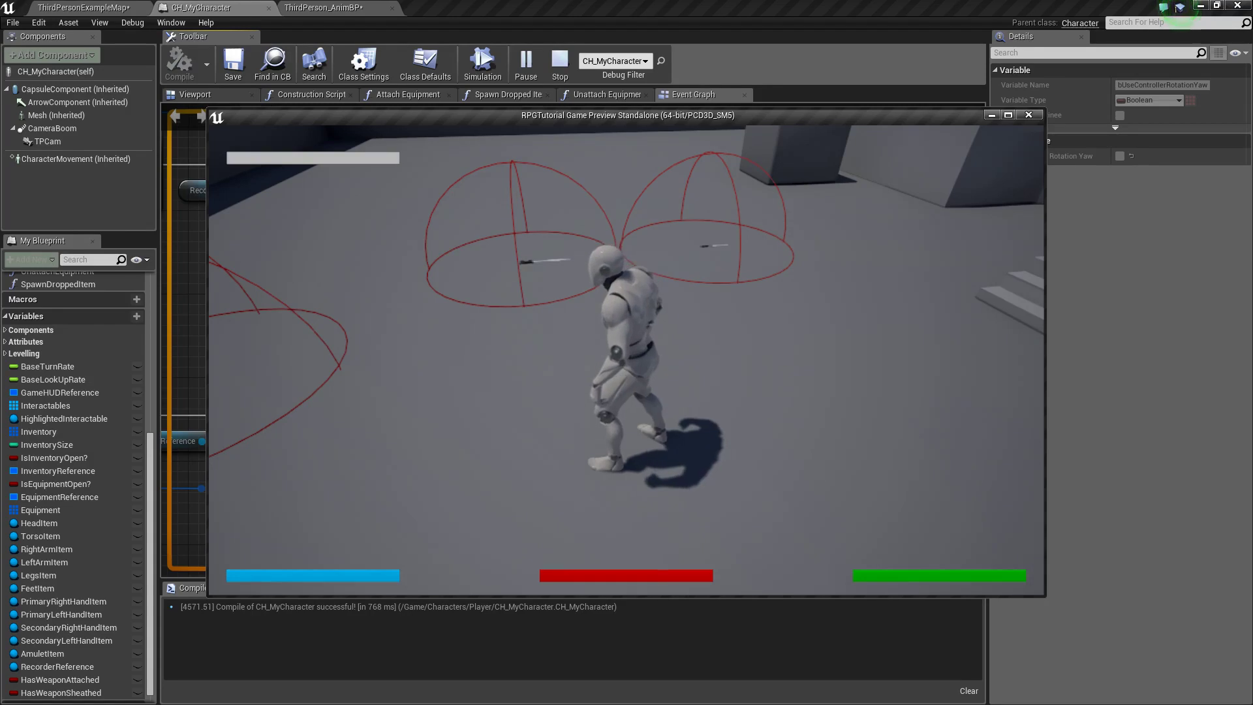
key("Escape")
Open the Default state machine in ThirdPerson_AnimBP and preview the SwordShieldStanding_BS blend space
left_click(330, 9)
left_click(450, 81)
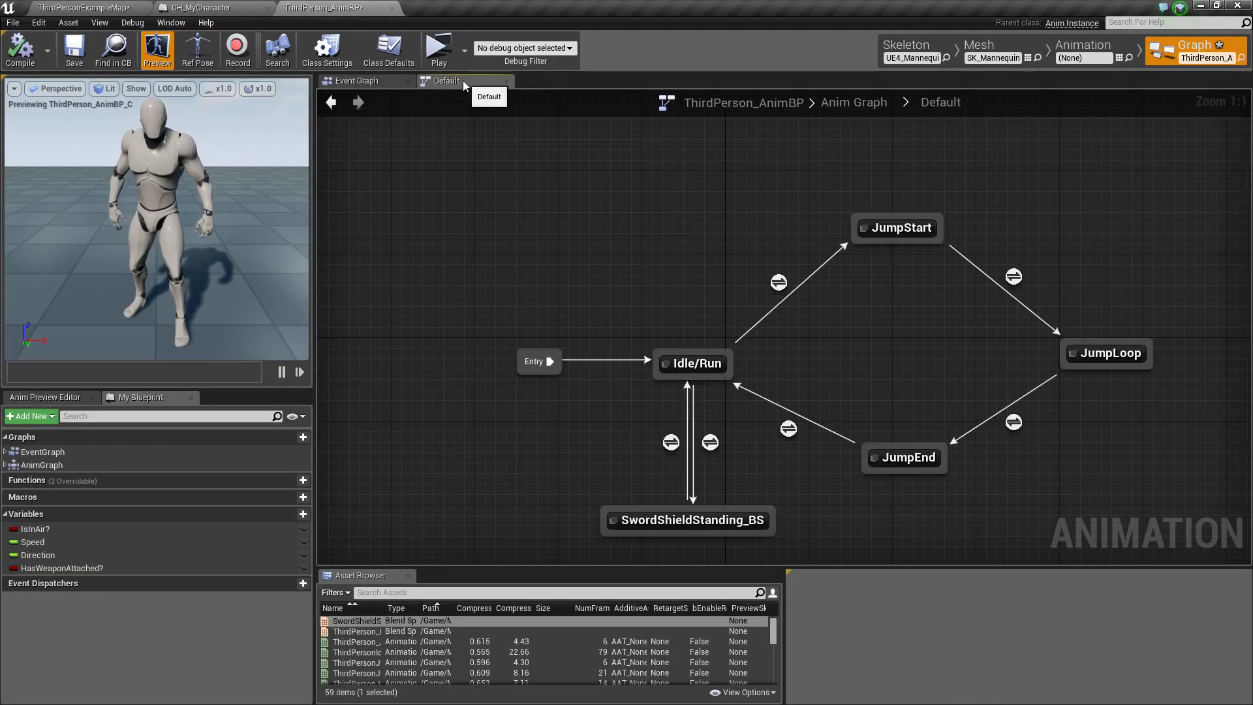
left_click(409, 623)
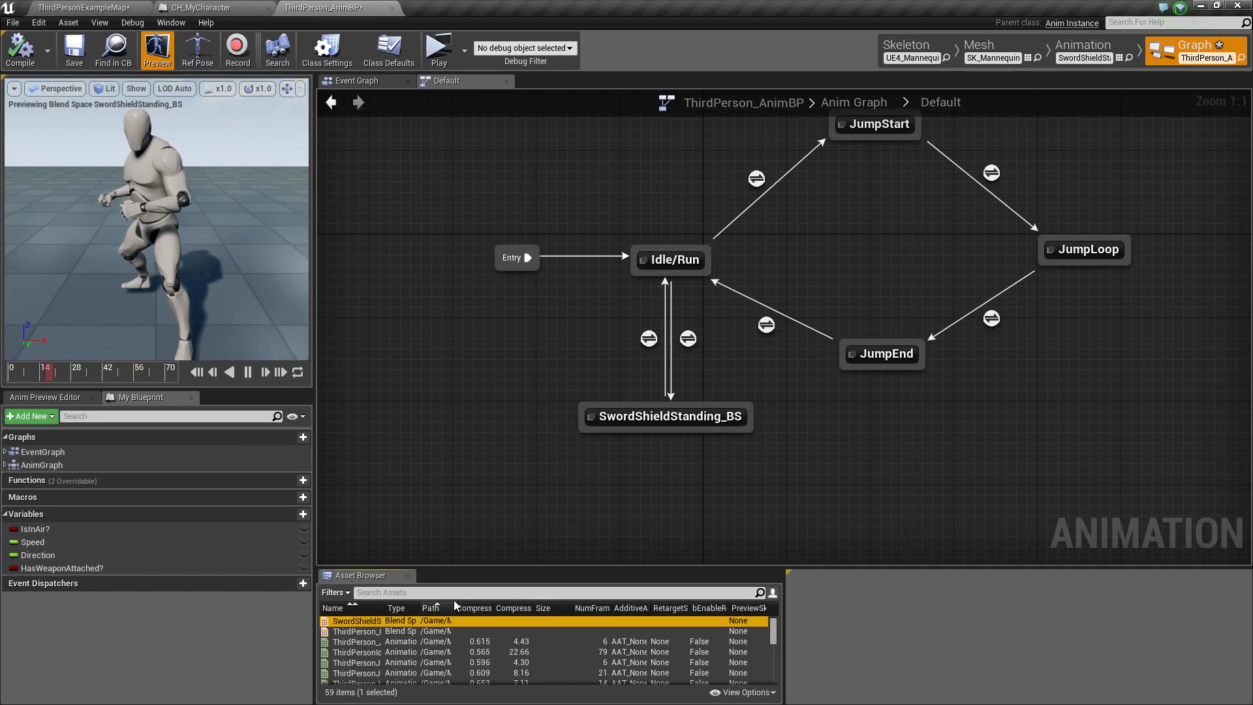
Open the SwordShieldStanding_BS blend space and delete its Speed 0 samples at Direction 90 and -90
double_click(680, 421)
double_click(812, 330)
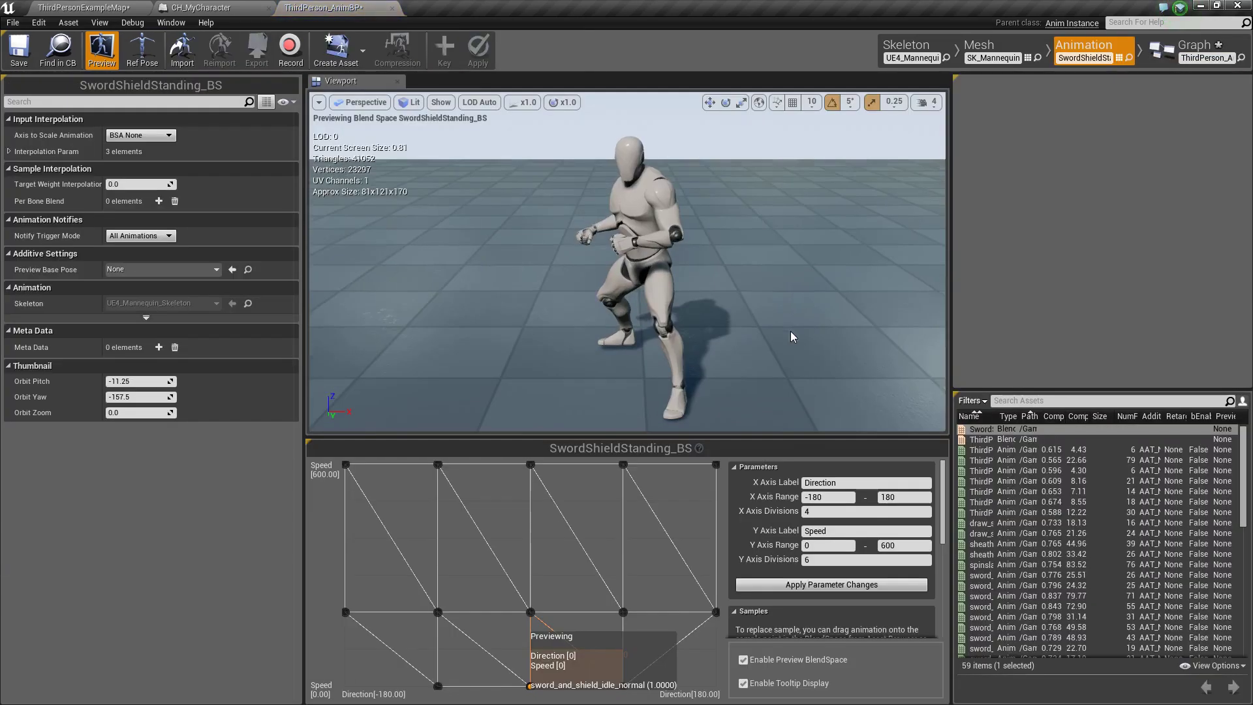
right_click(637, 695)
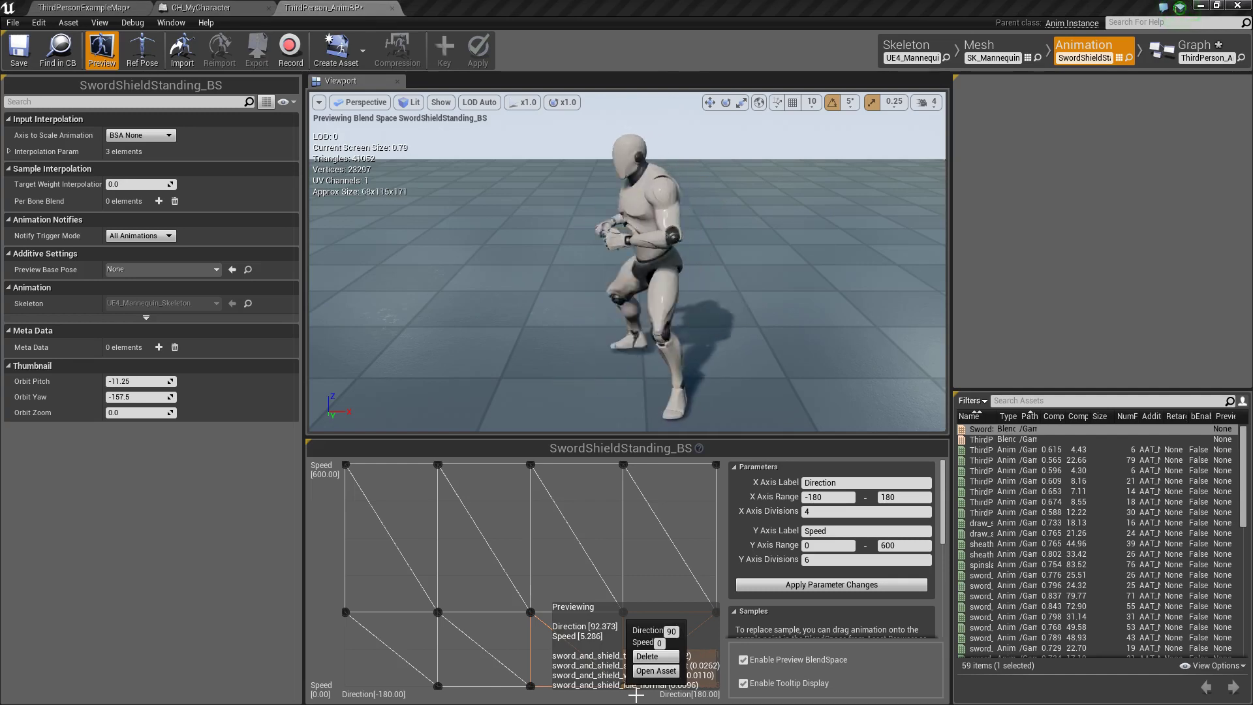
left_click(648, 657)
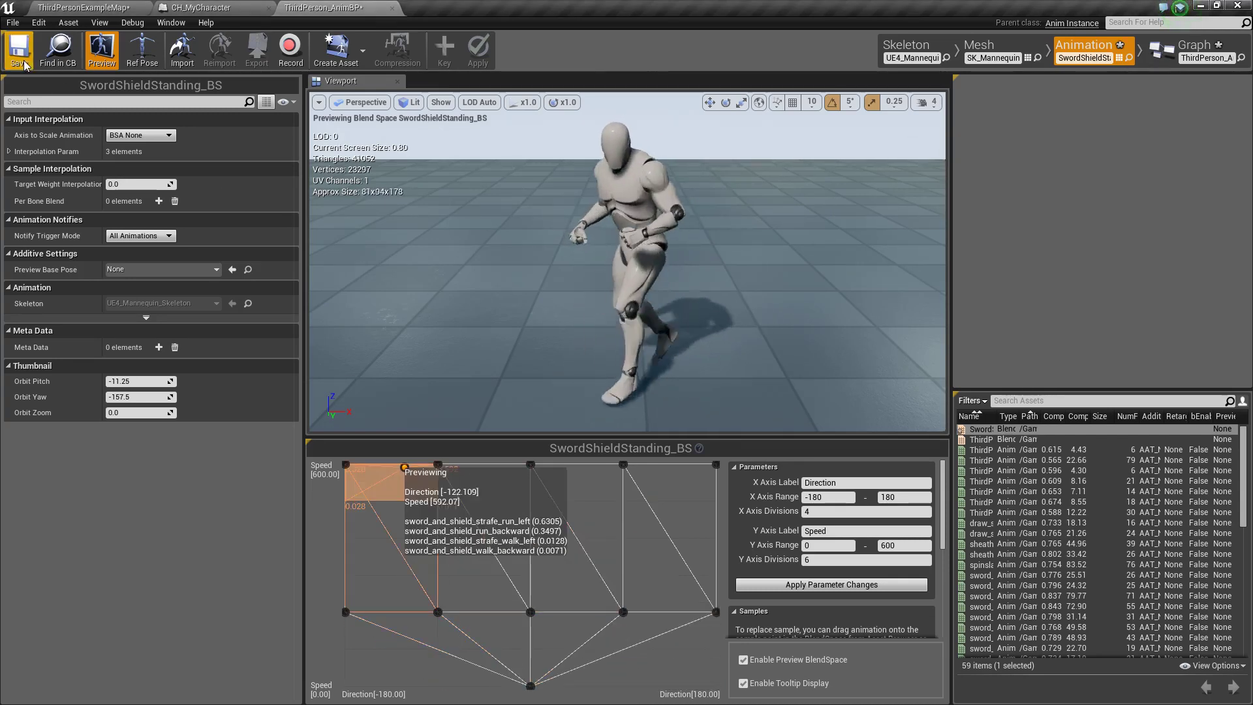
Save the ThirdPersonExampleMap level and all remaining modified assets
left_click(78, 8)
key("ctrl+s")
key("f")
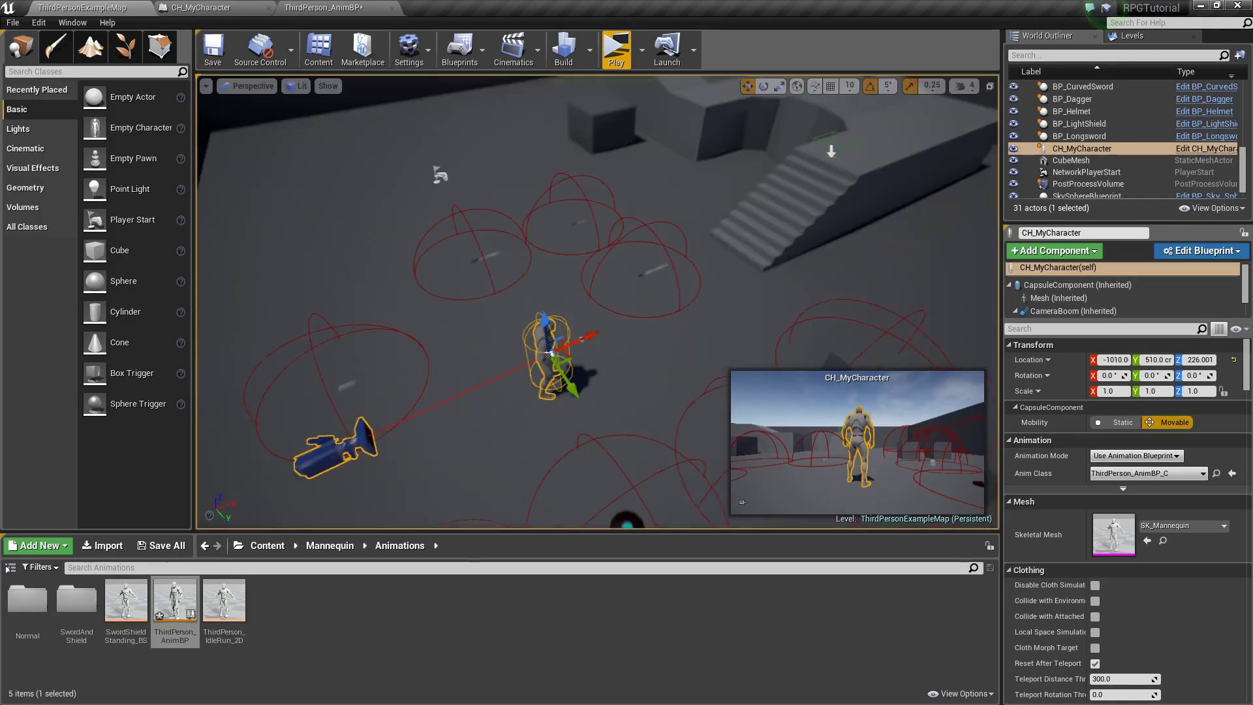
right_click_drag(597, 301, 620, 285)
key("w")
key("s")
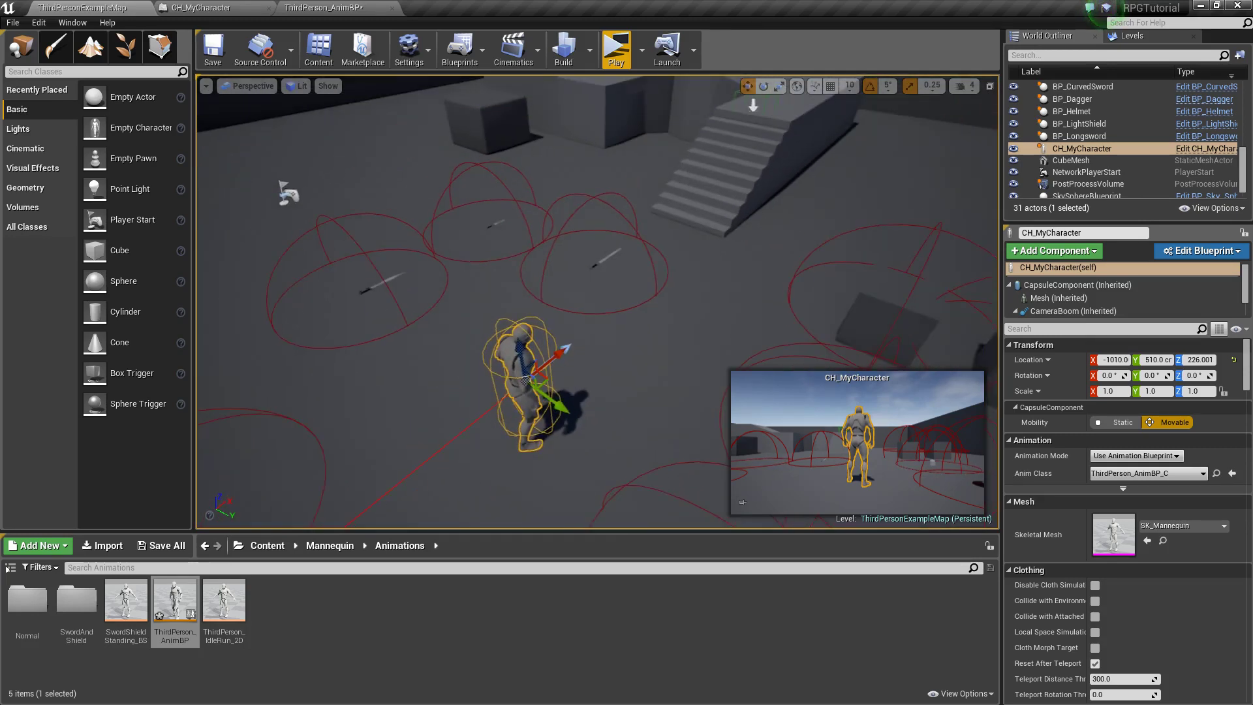
left_click(164, 546)
left_click(747, 477)
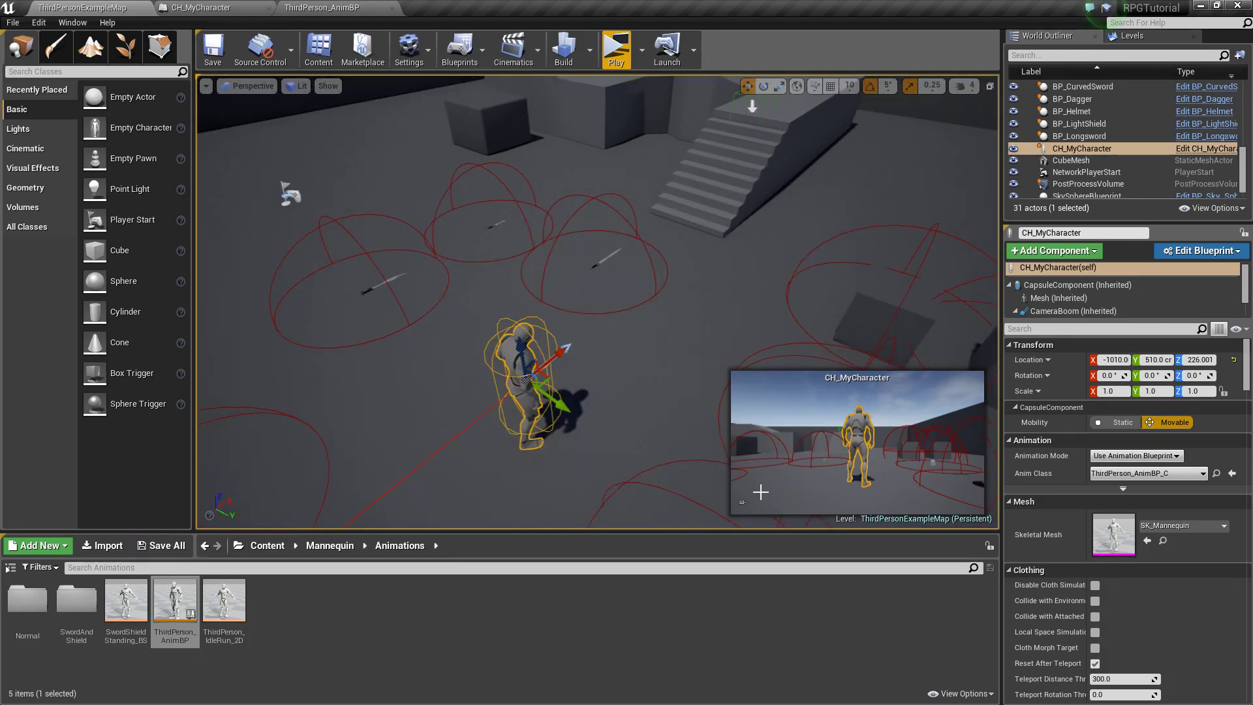
key("s")
mouse_move(637, 433)
right_mouse_down()
mouse_move(643, 418)
mouse_move(620, 448)
right_mouse_up()
mouse_move(648, 522)
right_mouse_down()
mouse_move(651, 456)
mouse_move(660, 476)
mouse_move(646, 519)
right_mouse_up()
right_click_drag(671, 307, 671, 332)
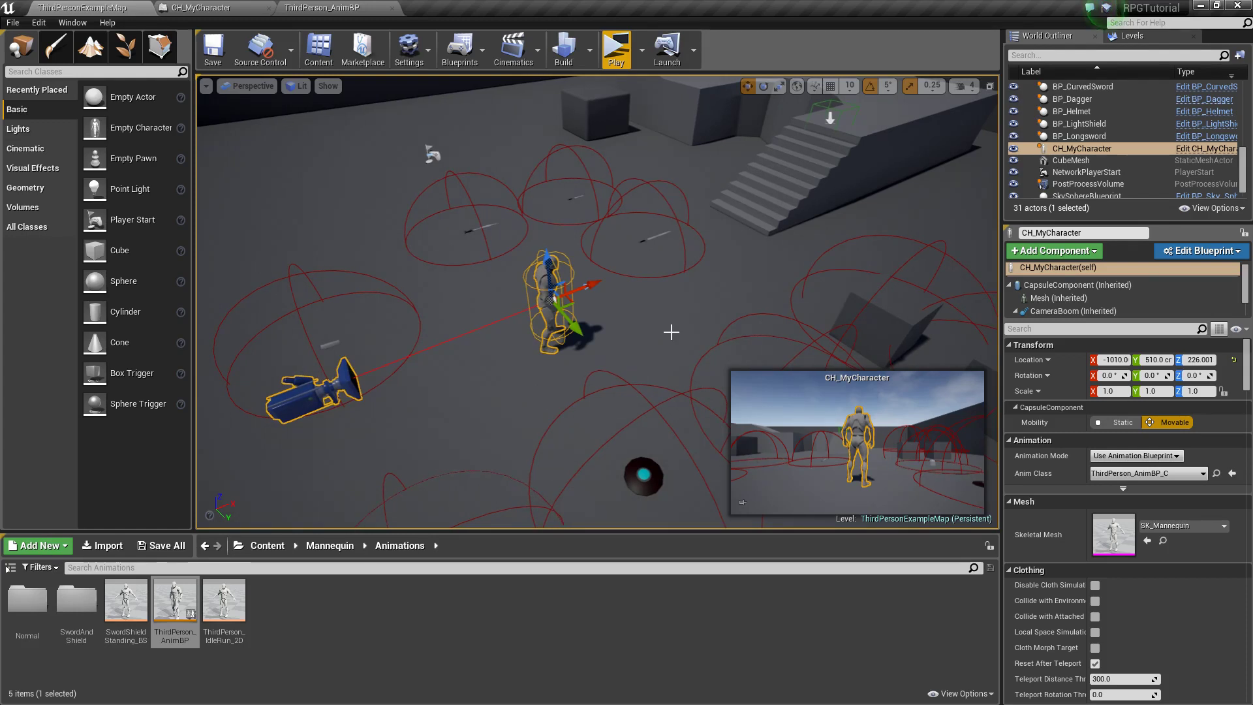